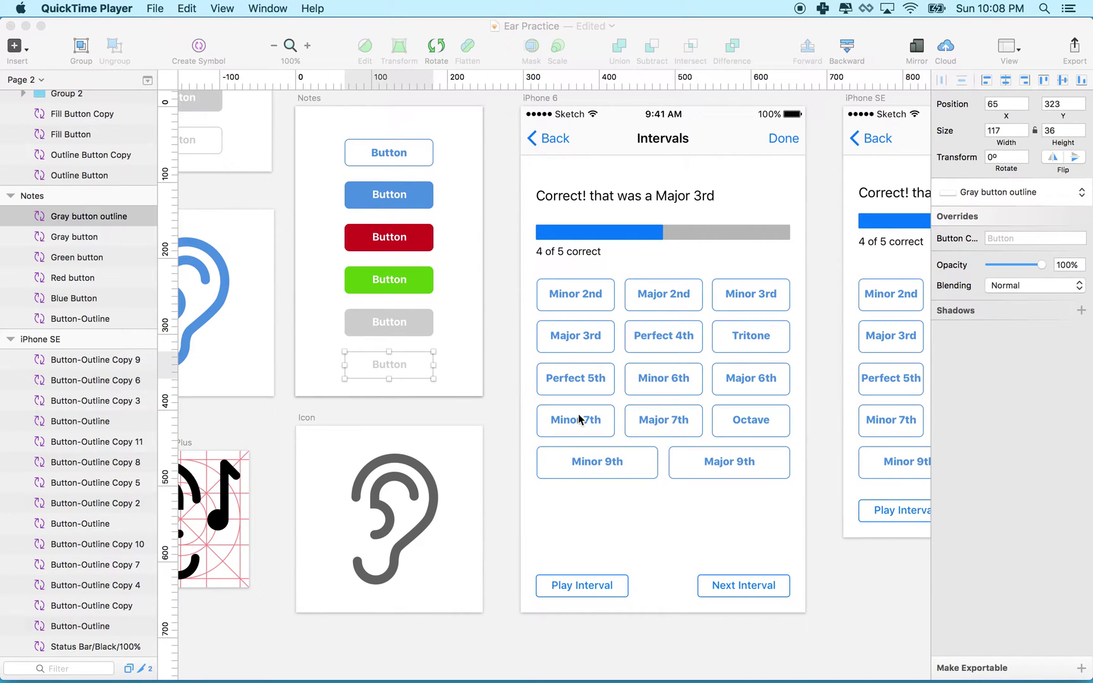
# - Pan from the iPhone 6 Intervals artboard to the Notes Copy artboard with its two Hello buttons
pyautogui.scroll(3, 578, 419)
pyautogui.hscroll(3, 578, 419)
pyautogui.scroll(-2, 579, 419)
pyautogui.hscroll(-2, 579, 419)
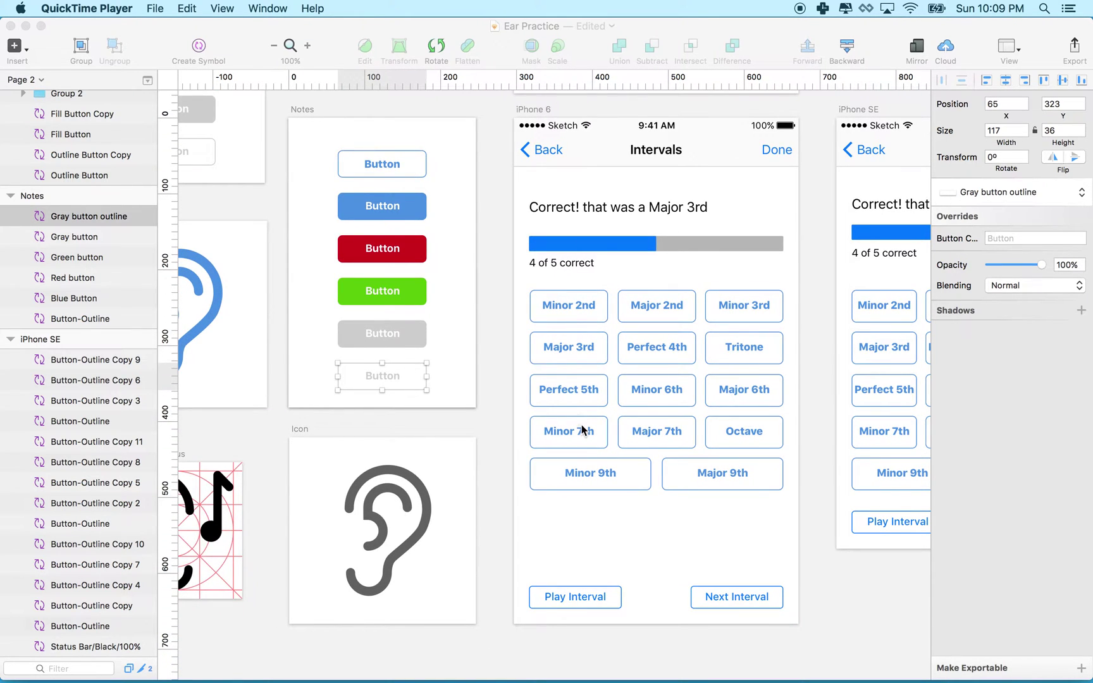
pyautogui.scroll(3, 580, 427)
pyautogui.scroll(6, 582, 425)
pyautogui.hscroll(-10, 582, 425)
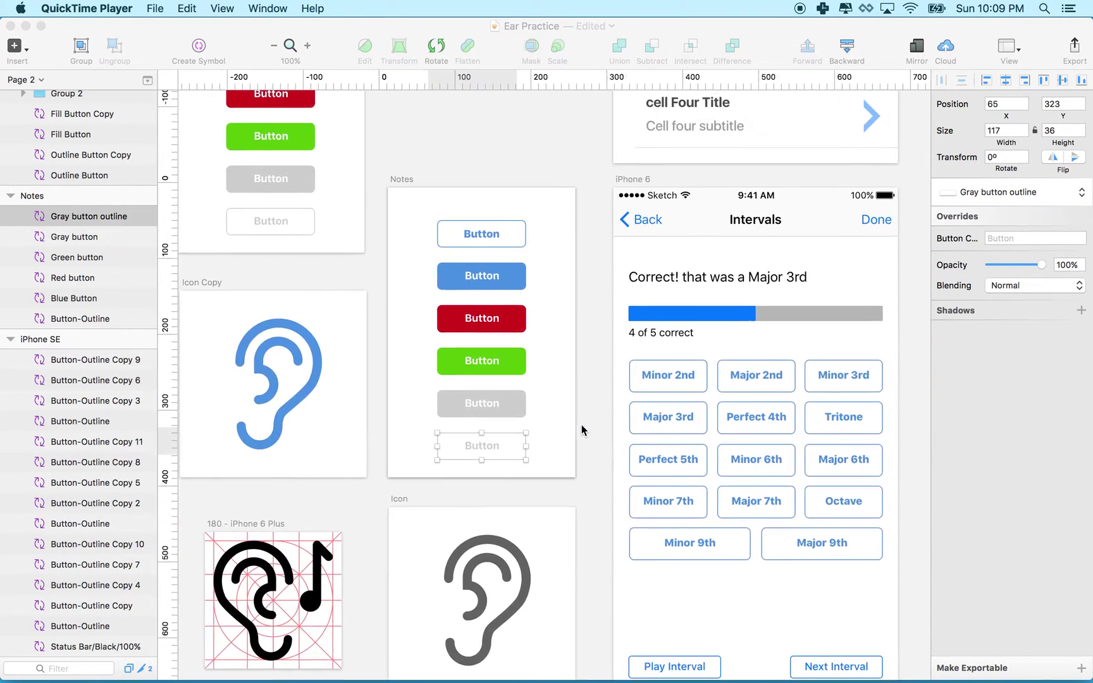
pyautogui.hscroll(-3, 582, 425)
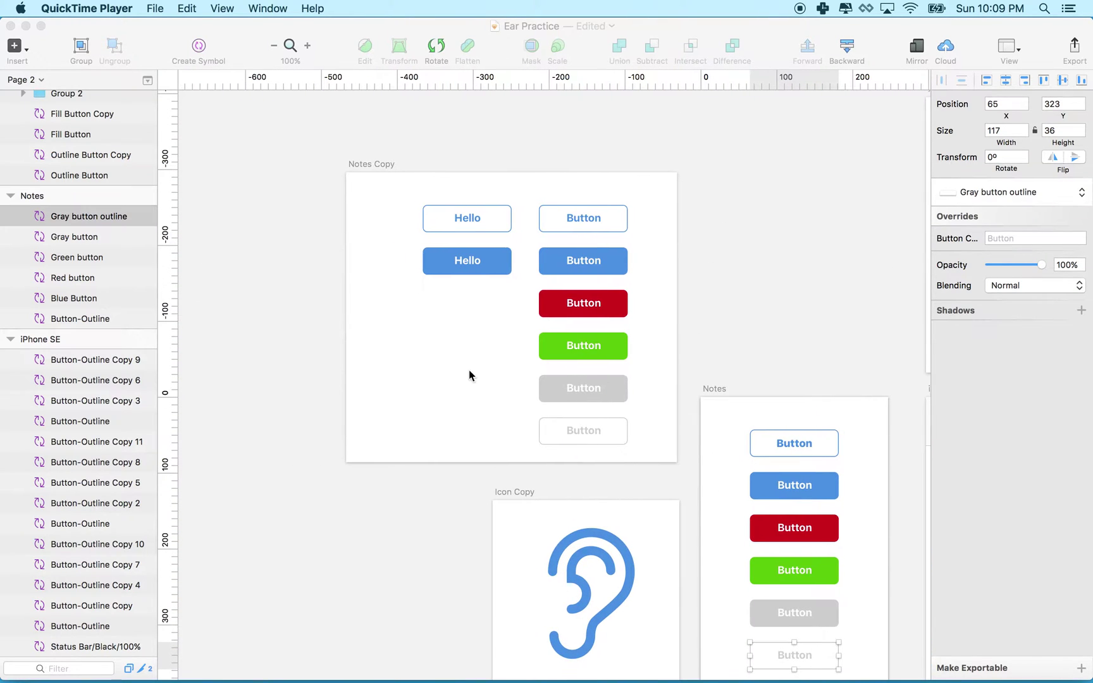
pyautogui.hscroll(-8, 443, 343)
pyautogui.hscroll(15, 442, 345)
pyautogui.scroll(4, 442, 345)
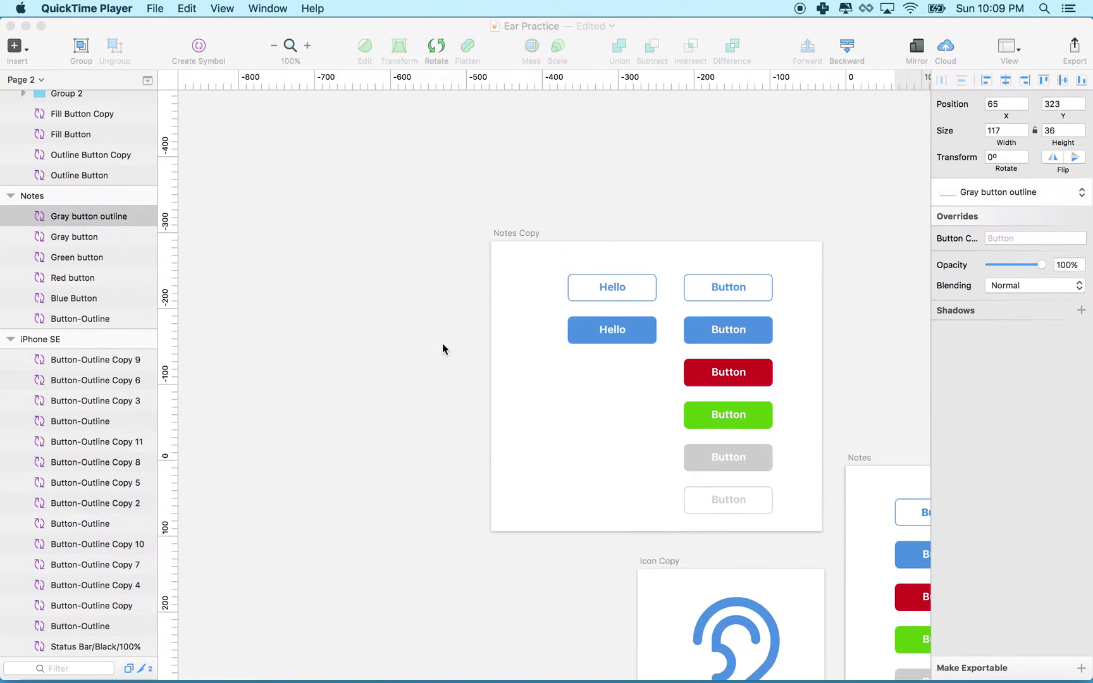
pyautogui.hscroll(4, 436, 329)
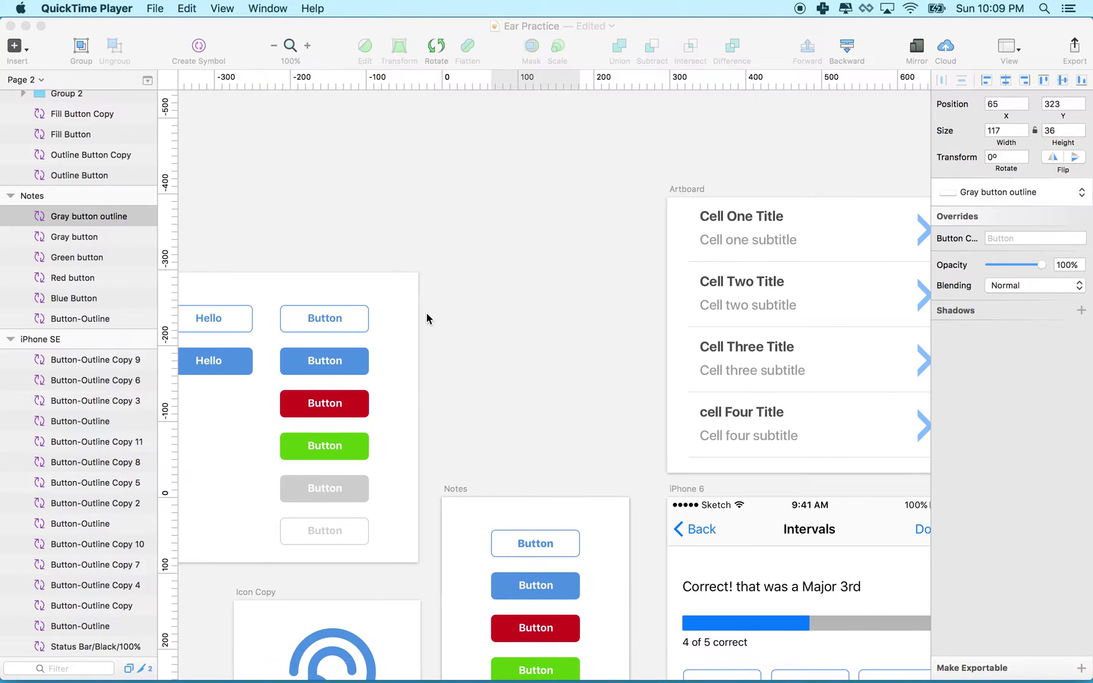
pyautogui.hscroll(-8, 447, 290)
pyautogui.hscroll(-2, 449, 293)
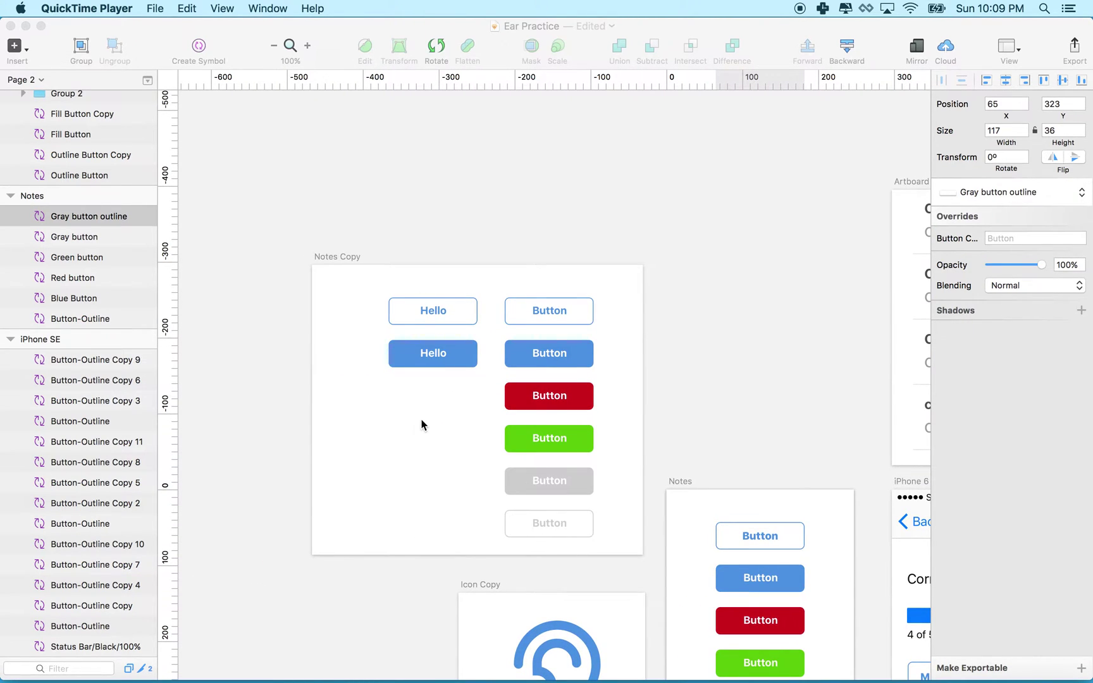
pyautogui.moveTo(422, 425); pyautogui.dragTo(484, 478)
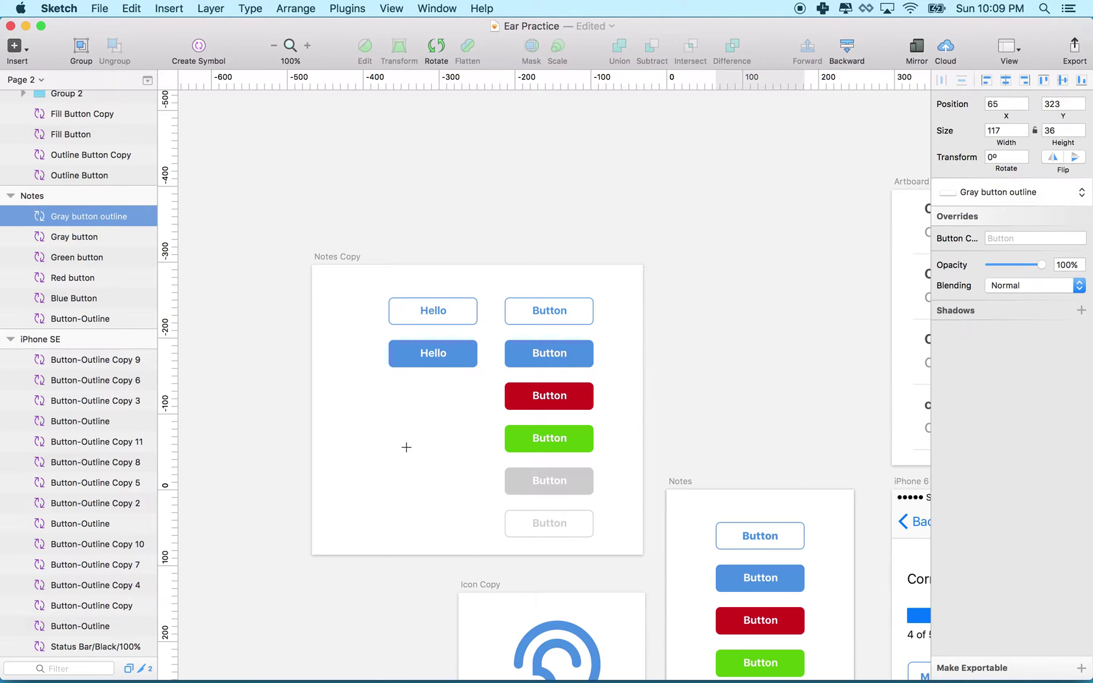
# - Draw a 114×114 circle below the blue Hello button and fill it orange F5A623
pyautogui.moveTo(380, 386)
pyautogui.mouseDown()
pyautogui.moveTo(470, 505)
pyautogui.moveTo(466, 493)
pyautogui.mouseUp()
pyautogui.moveTo(424, 432); pyautogui.dragTo(431, 435)
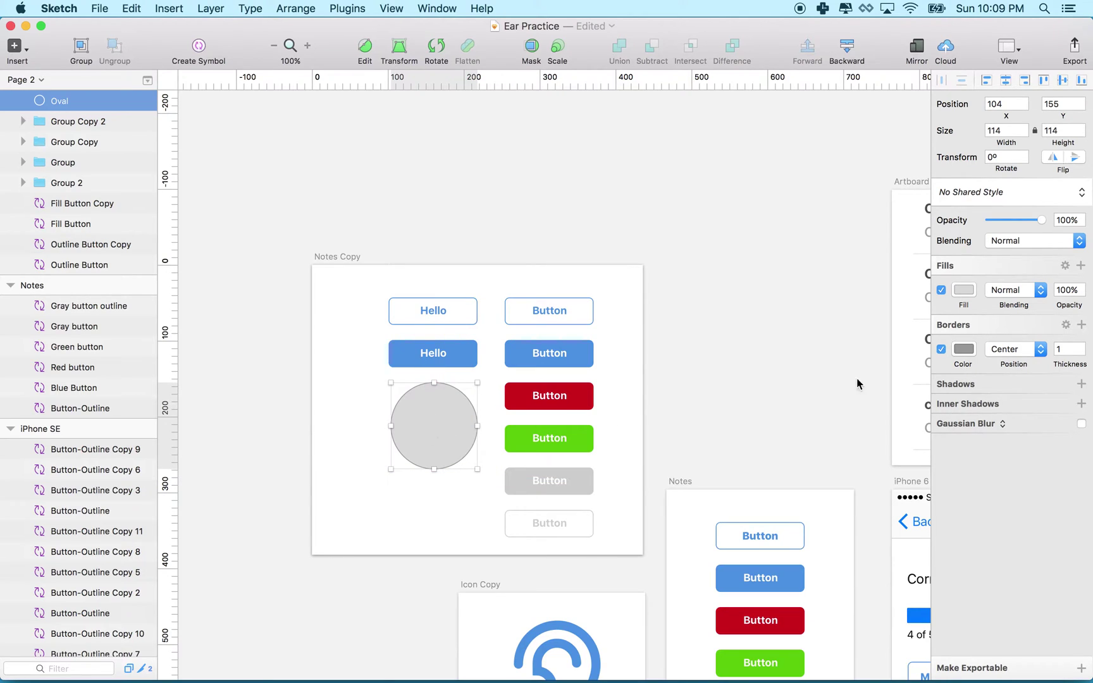
pyautogui.click(941, 289)
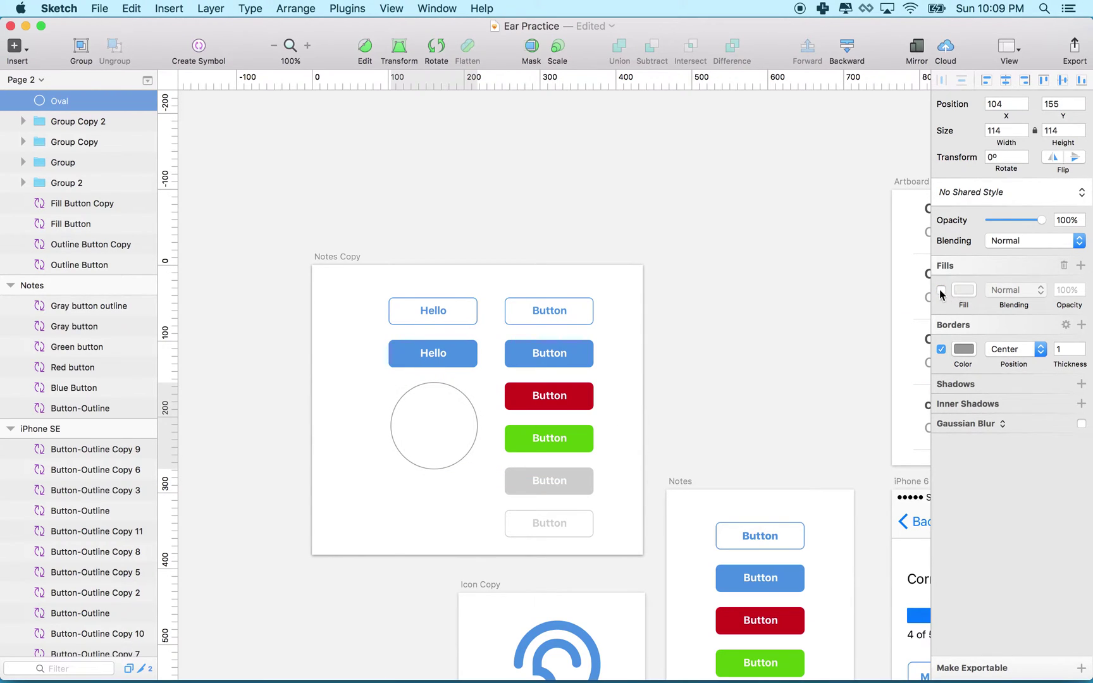
pyautogui.click(941, 290)
pyautogui.click(963, 290)
pyautogui.click(944, 485)
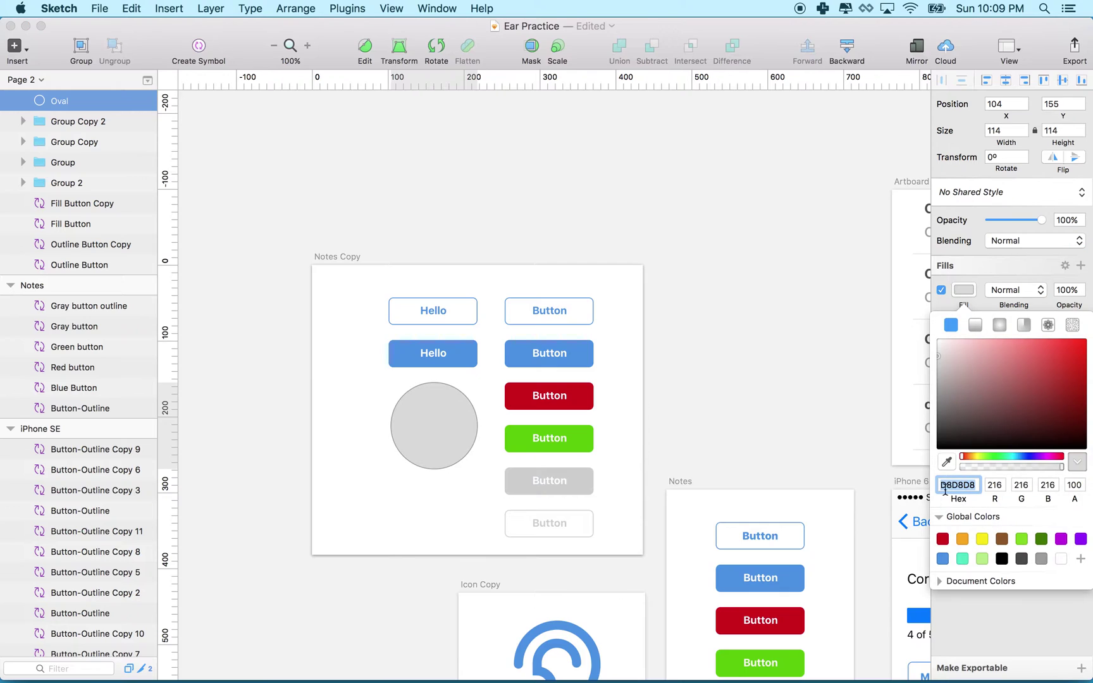
pyautogui.click(961, 539)
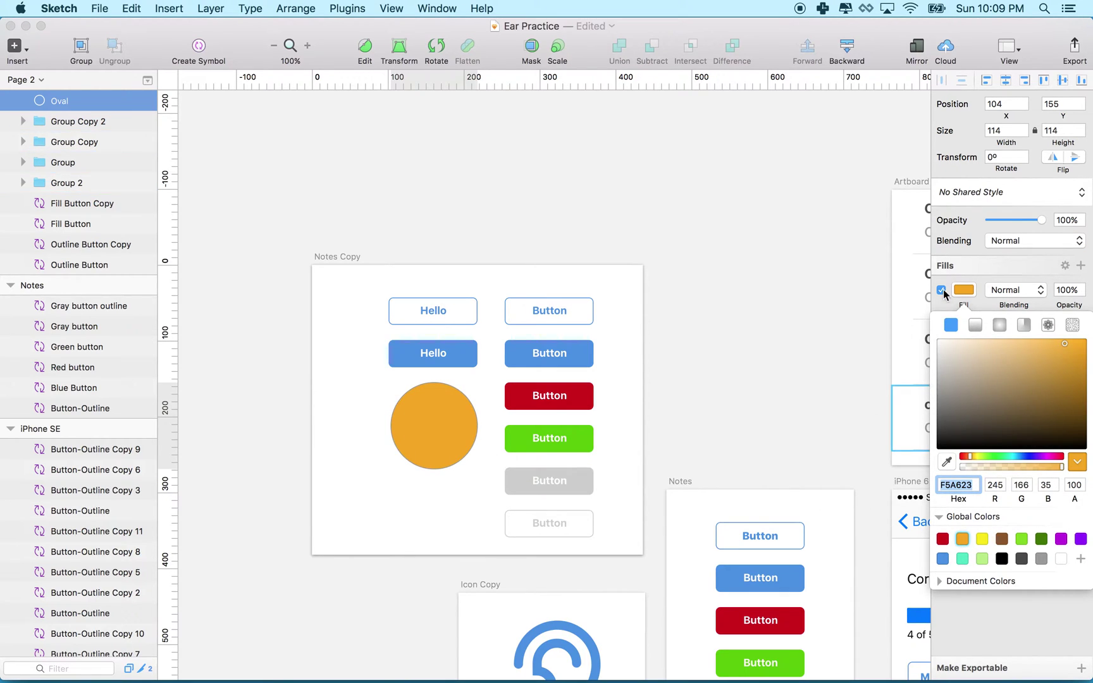
pyautogui.click(908, 293)
# - Remove the orange circle's gray border
pyautogui.click(434, 441)
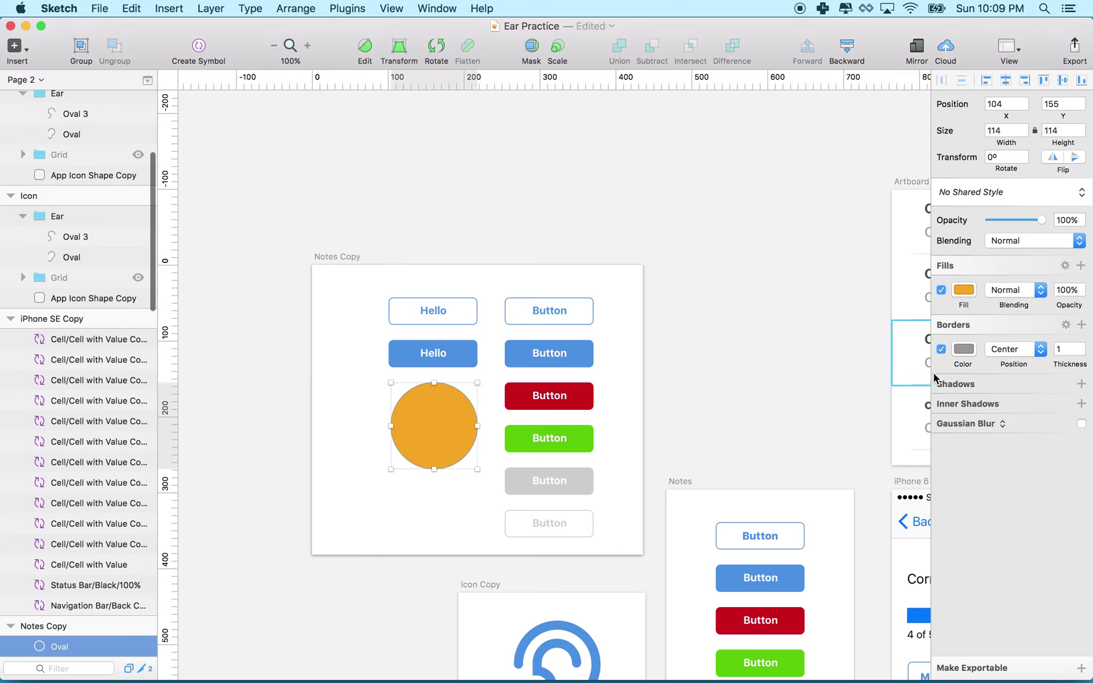
pyautogui.click(941, 349)
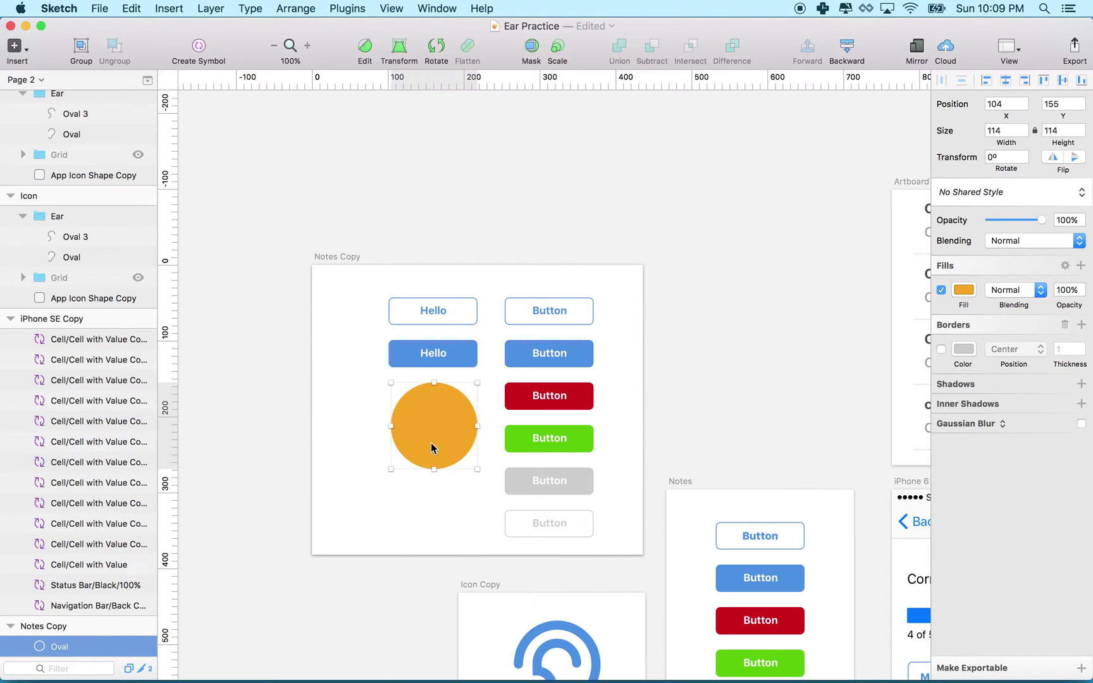
pyautogui.scroll(-2, 428, 447)
pyautogui.hscroll(2, 428, 447)
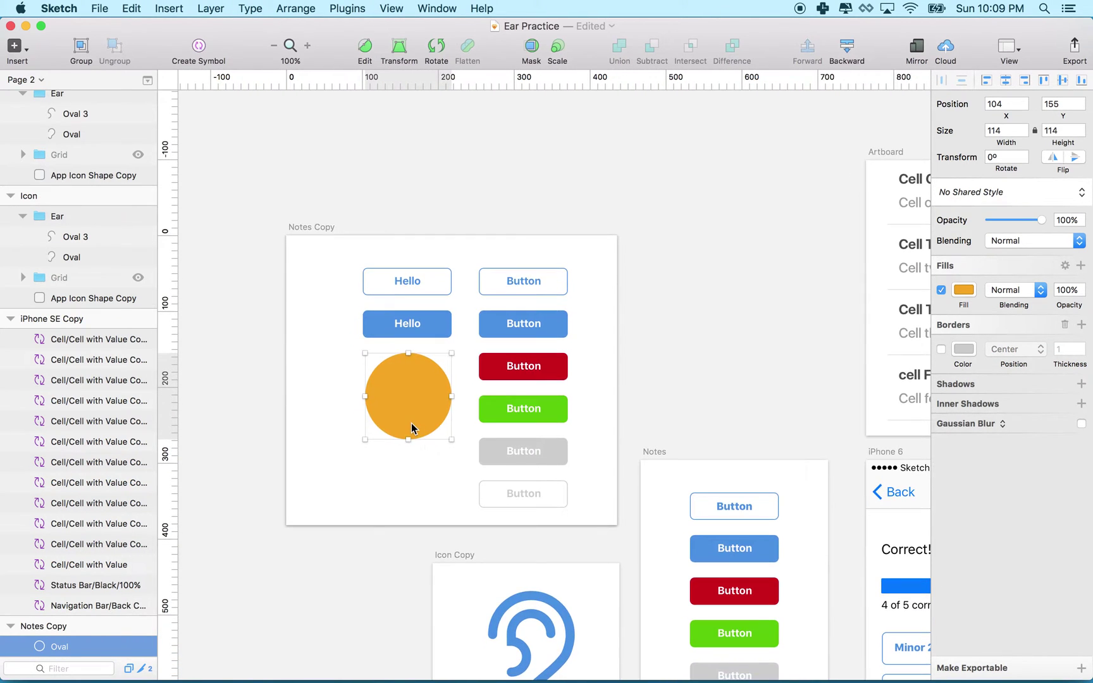
# - Add a Hello text label over the orange circle
pyautogui.hotkey('shift', 'Up')
pyautogui.hotkey('shift', 'Up')
pyautogui.hotkey('shift', 'Down')
pyautogui.hotkey('shift', 'Down')
pyautogui.press('t')
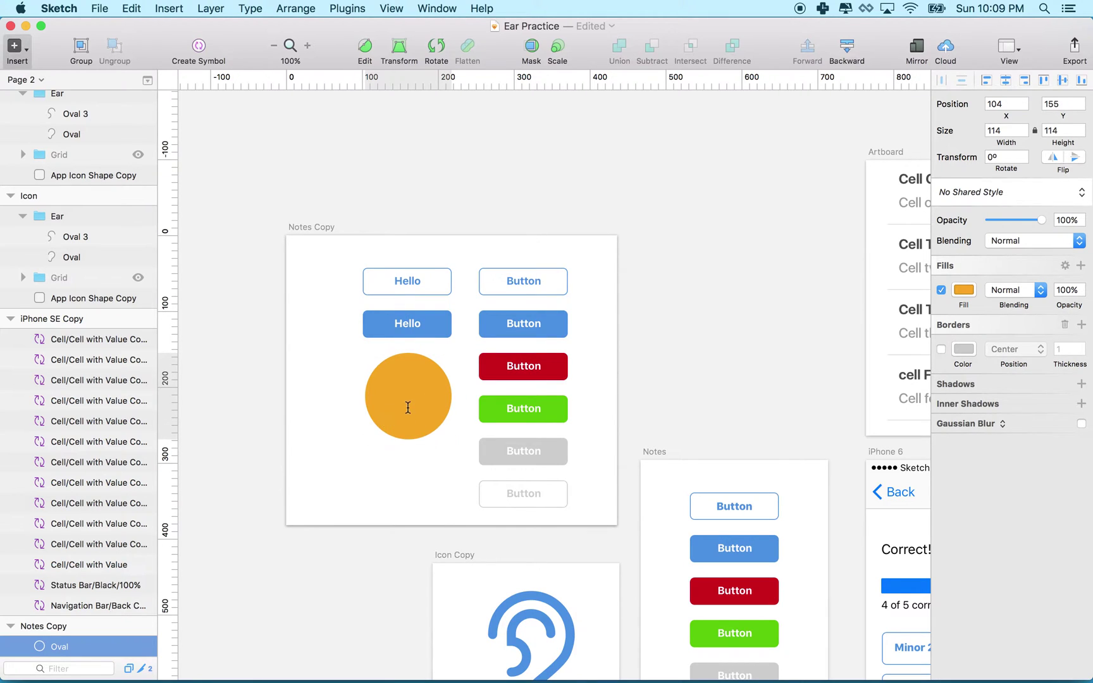
pyautogui.click(408, 408)
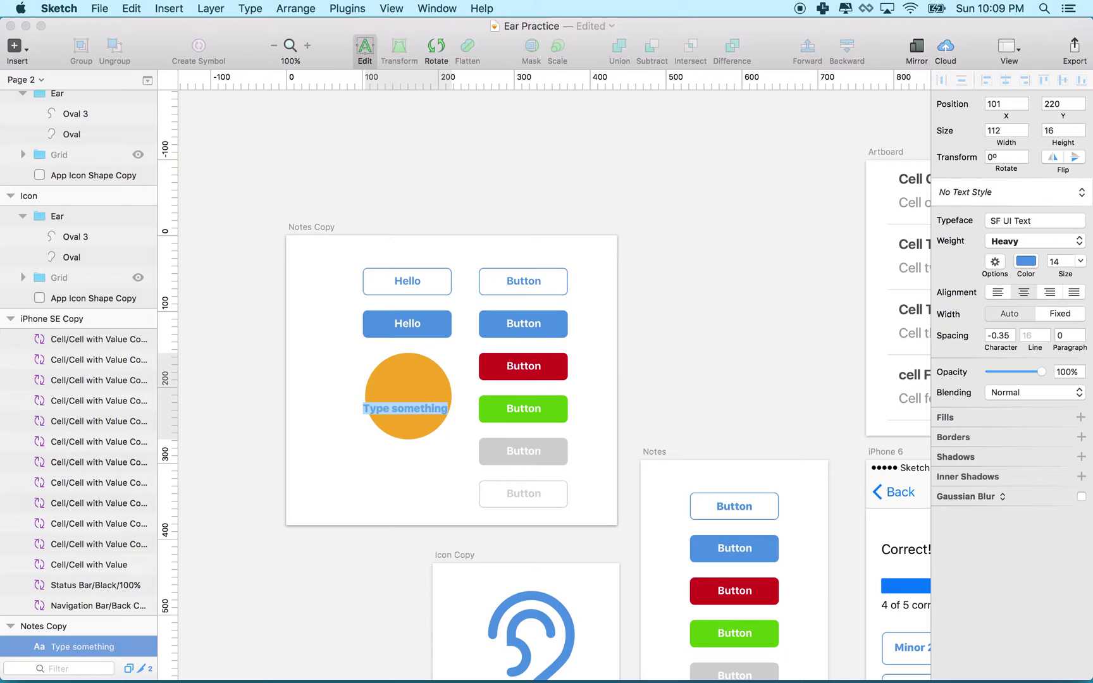
pyautogui.write('Hello')
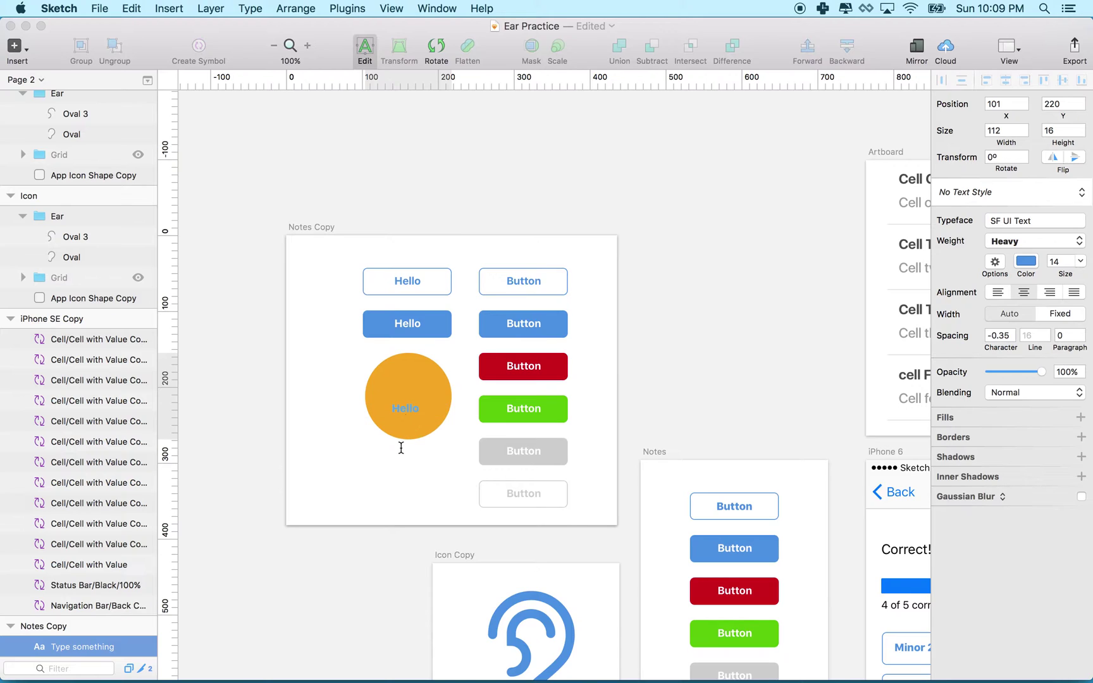
# - Make the Hello text white at size 18
pyautogui.press('super+a')
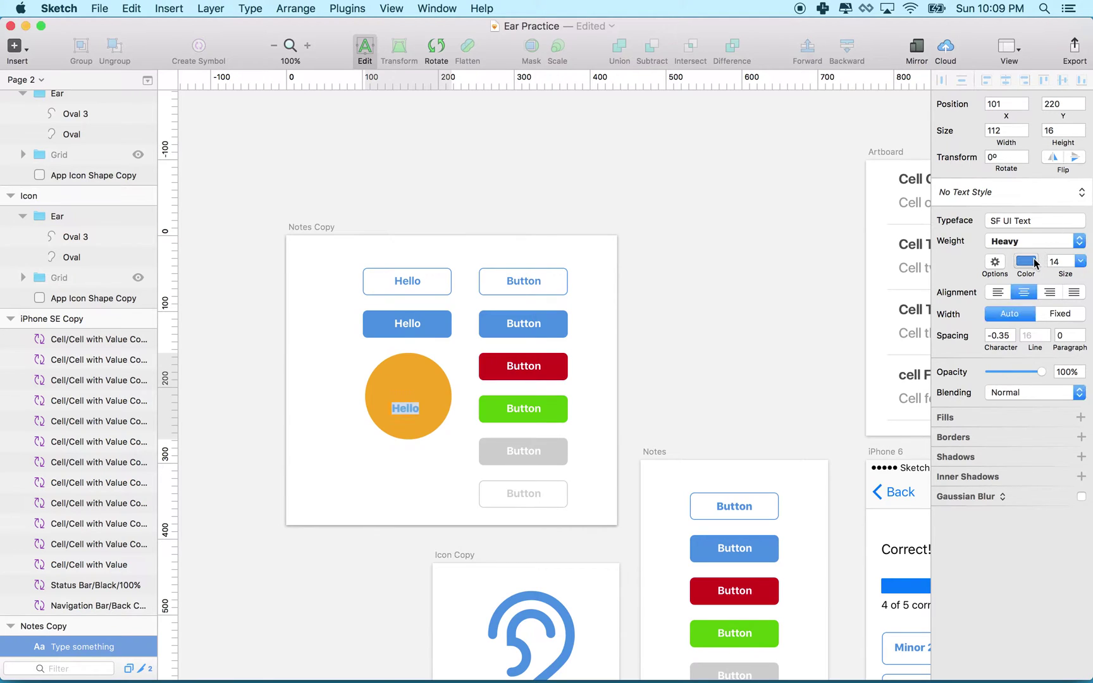
pyautogui.click(1025, 261)
pyautogui.moveTo(1002, 311); pyautogui.dragTo(937, 292)
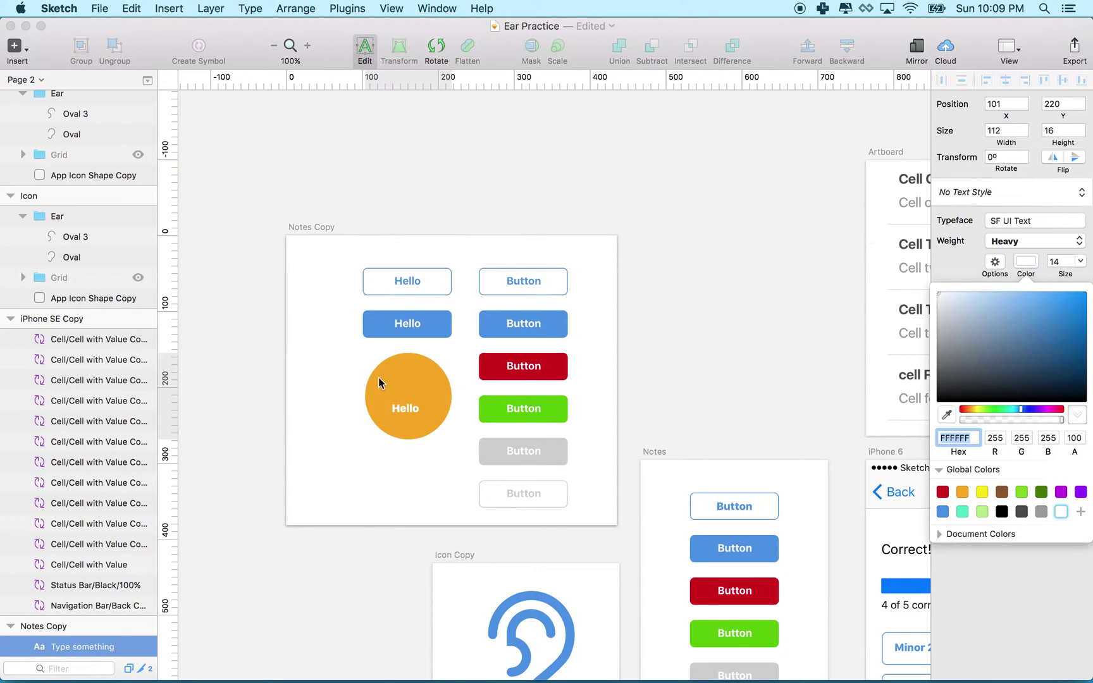
pyautogui.click(1081, 261)
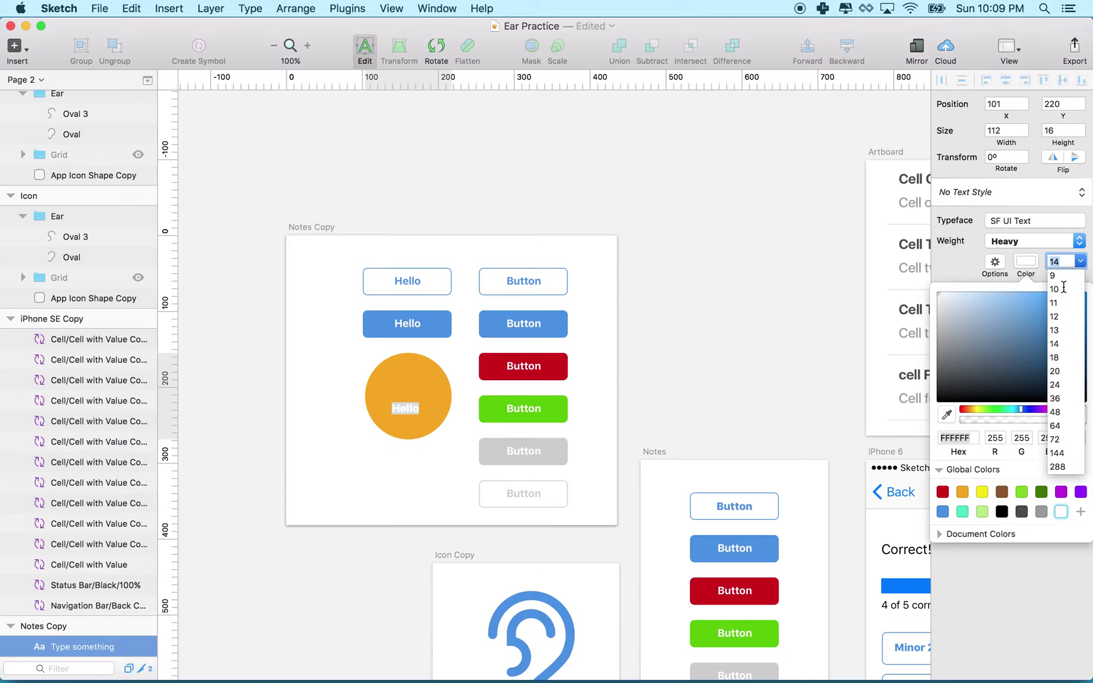
pyautogui.click(1054, 357)
pyautogui.click(412, 405)
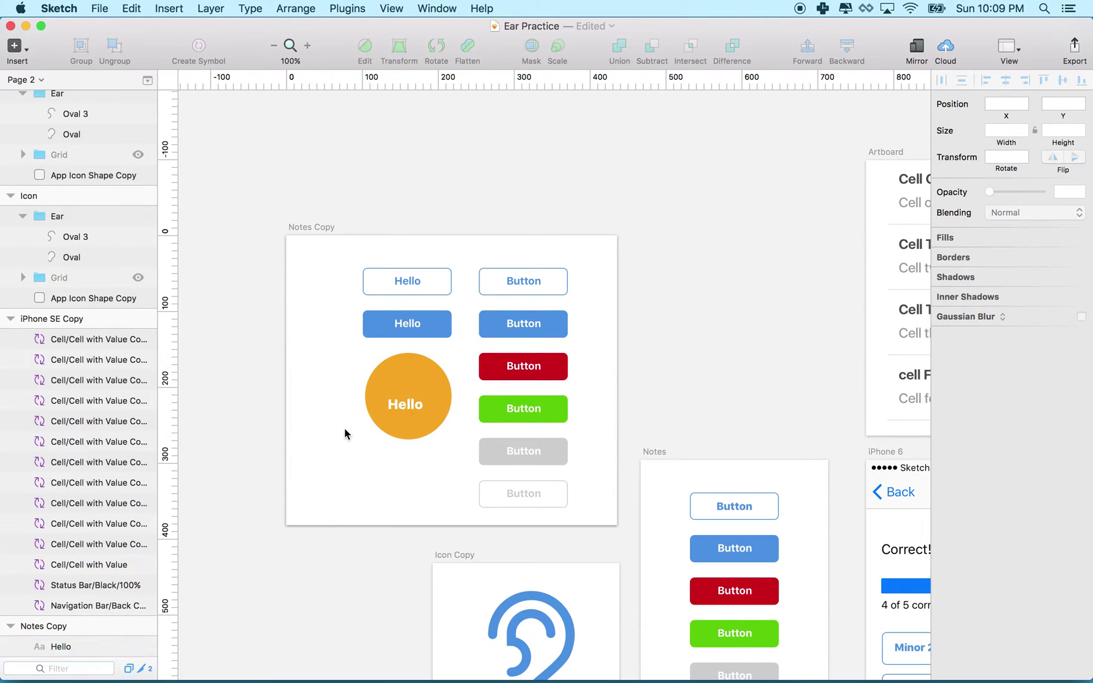
# - Centre the Hello label horizontally and vertically within the circle
pyautogui.moveTo(344, 431); pyautogui.dragTo(434, 388)
pyautogui.click(1005, 81)
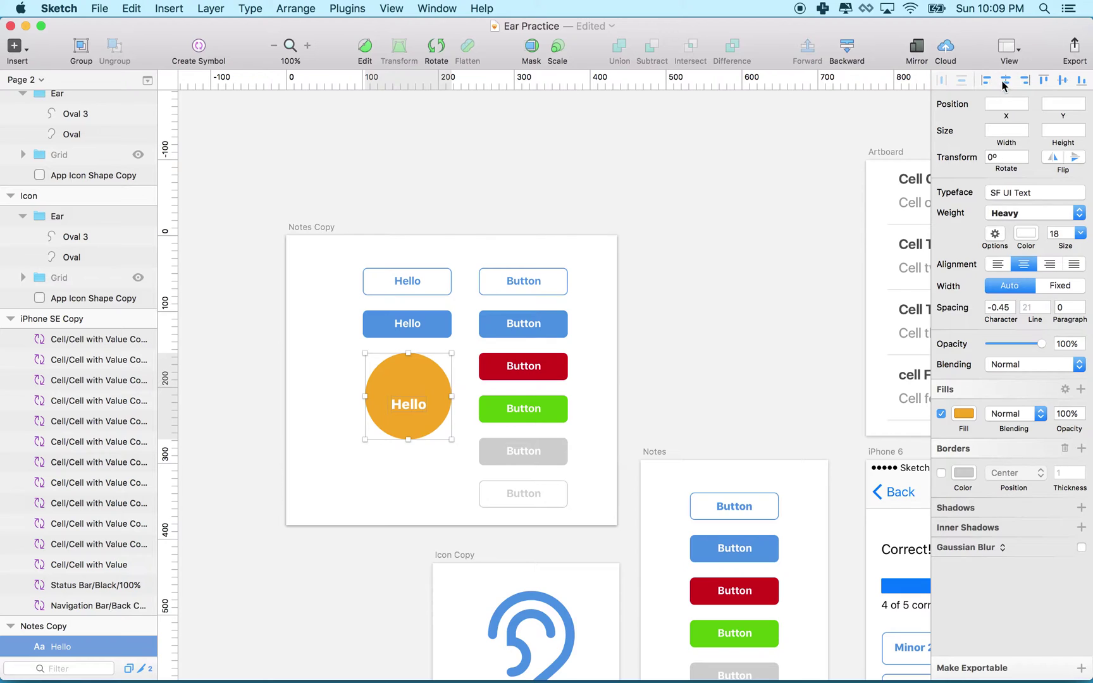
pyautogui.click(1062, 80)
# - Shrink the circle to 83×83 around the label and group both as Group 3
pyautogui.click(438, 437)
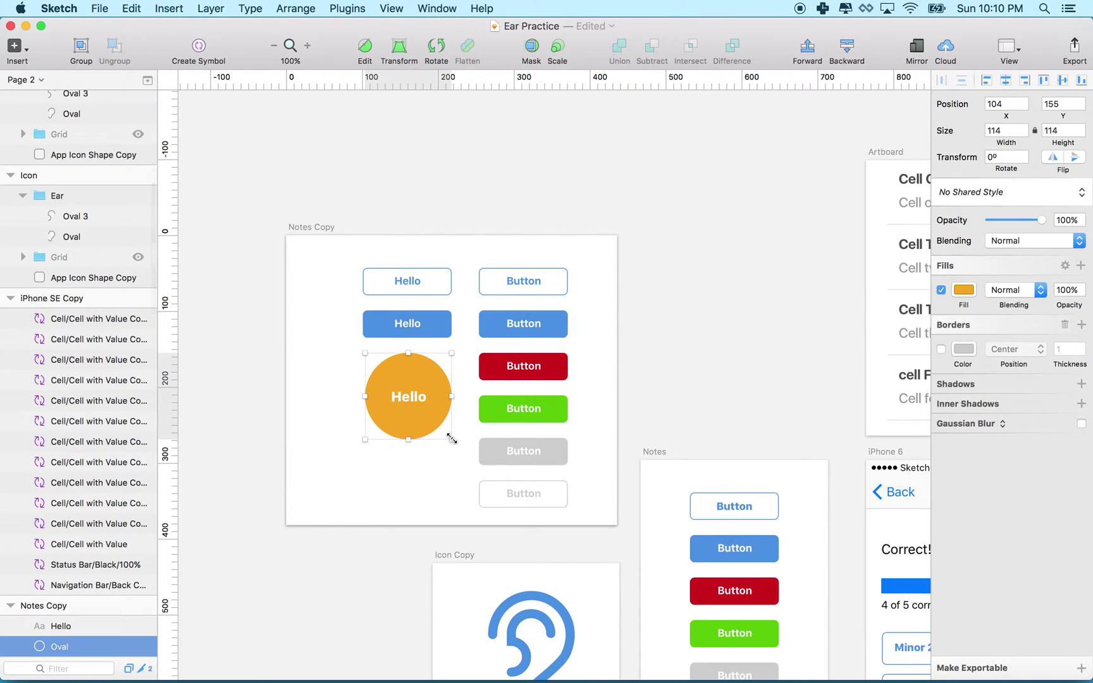
pyautogui.moveTo(450, 438); pyautogui.dragTo(430, 420)
pyautogui.click(404, 465)
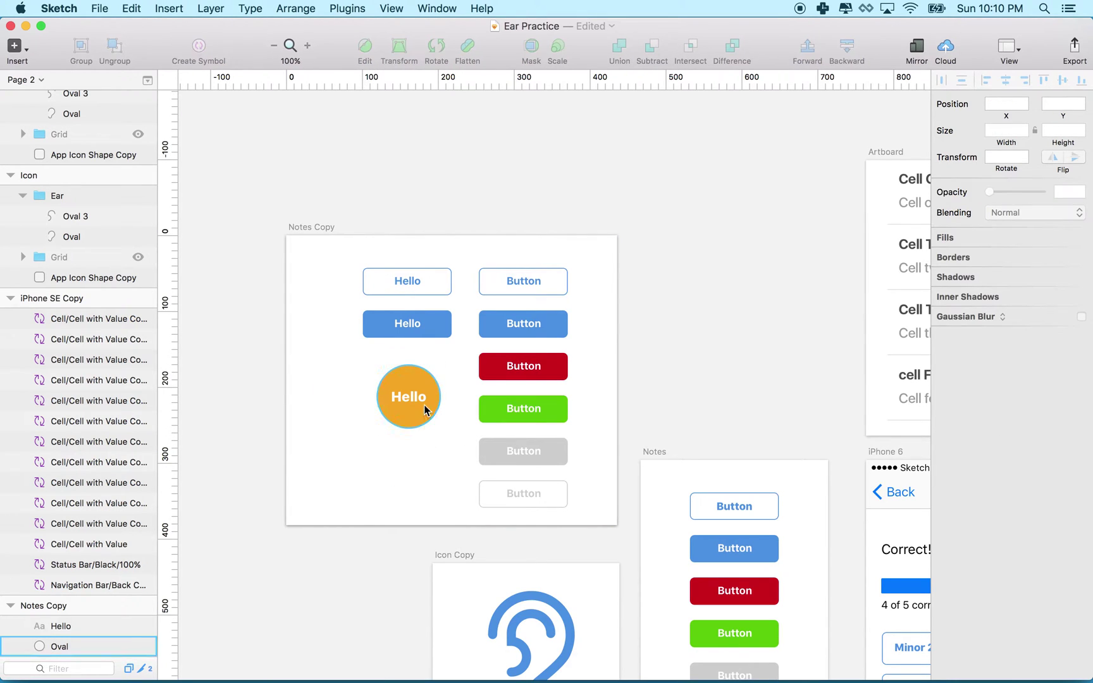
pyautogui.moveTo(361, 368); pyautogui.dragTo(434, 461)
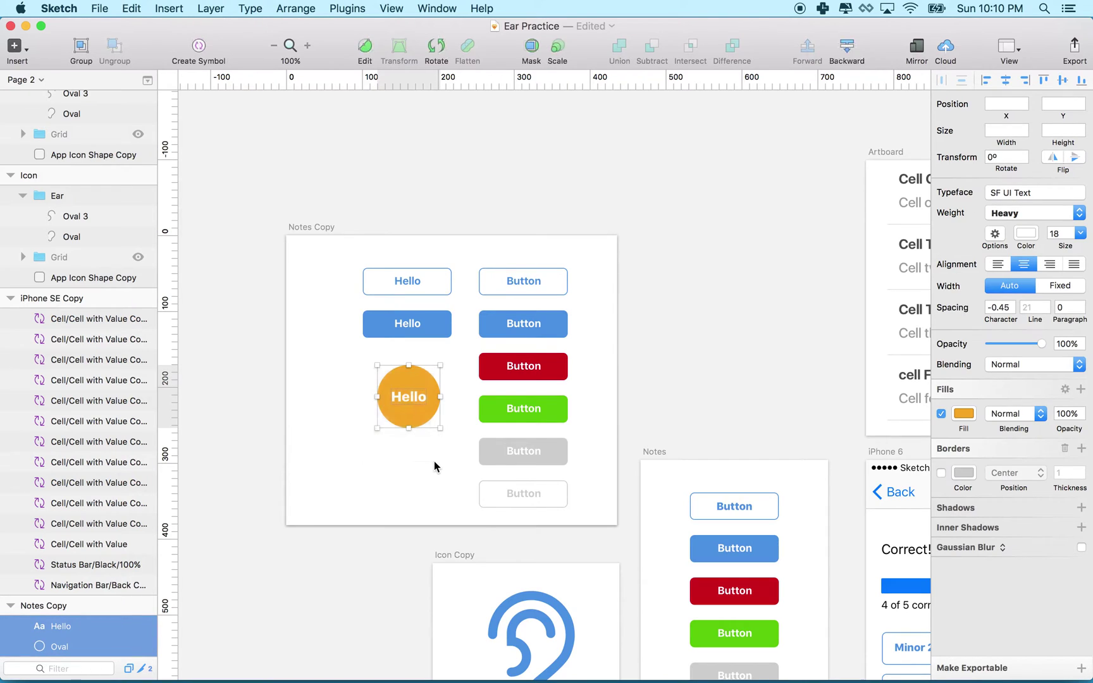
pyautogui.press('super+g')
# - Move the circle group up and left, and change the left circle's label to Start
pyautogui.hscroll(-5, 434, 461)
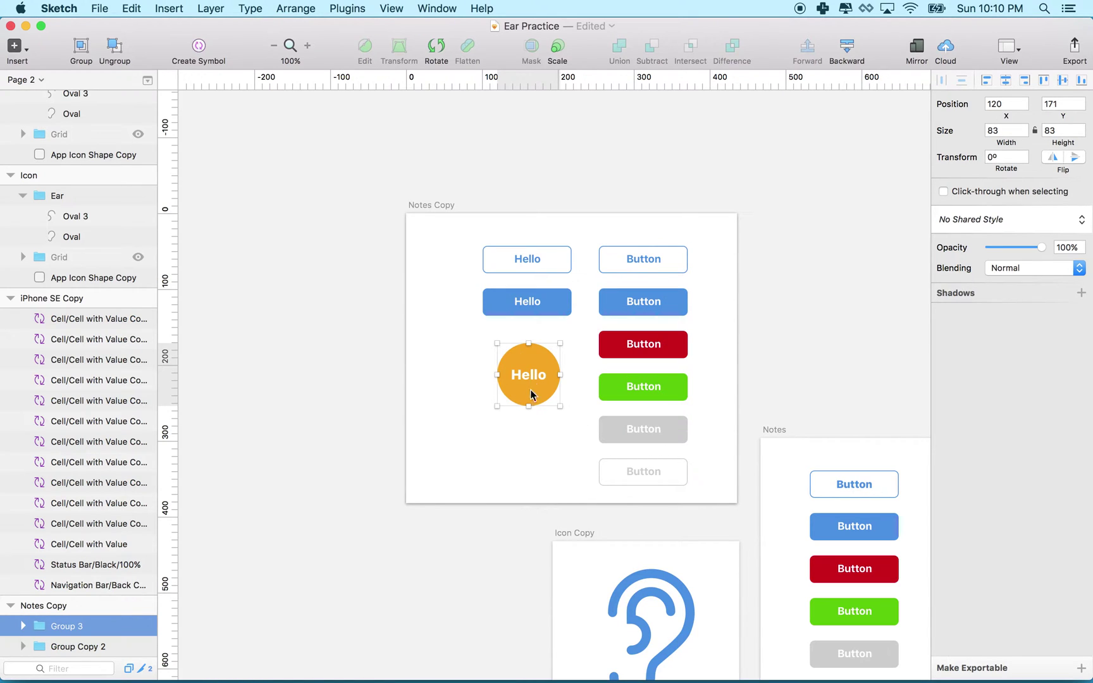
pyautogui.moveTo(537, 394)
pyautogui.mouseDown()
pyautogui.moveTo(467, 381)
pyautogui.moveTo(544, 375)
pyautogui.mouseUp()
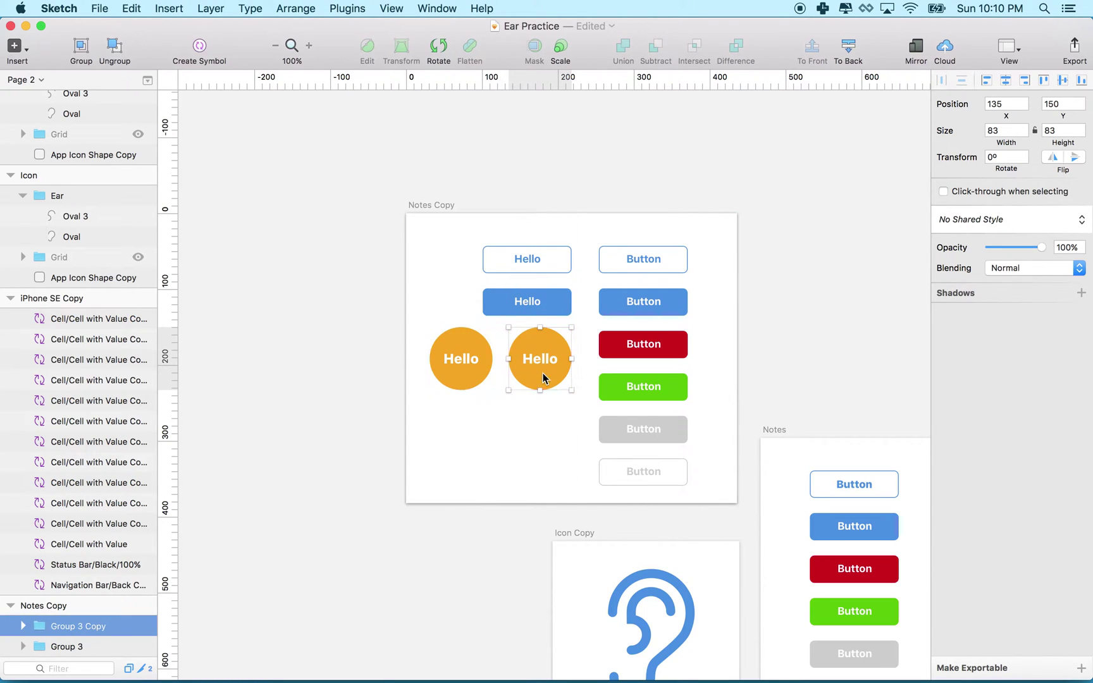
pyautogui.doubleClick(457, 366)
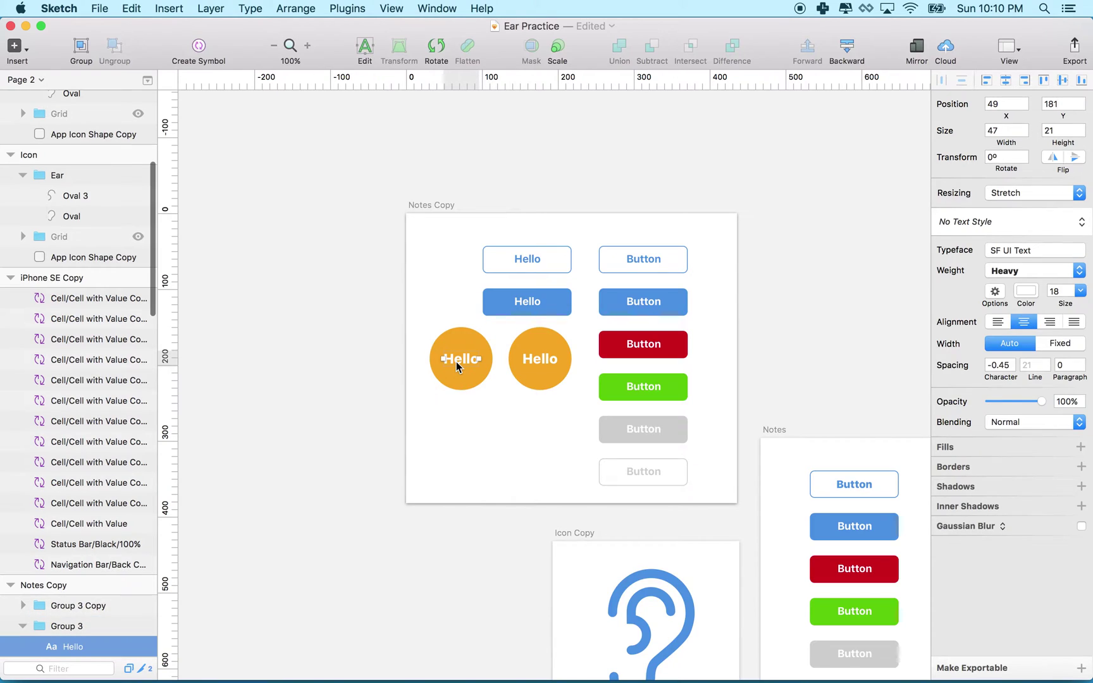
pyautogui.doubleClick(456, 364)
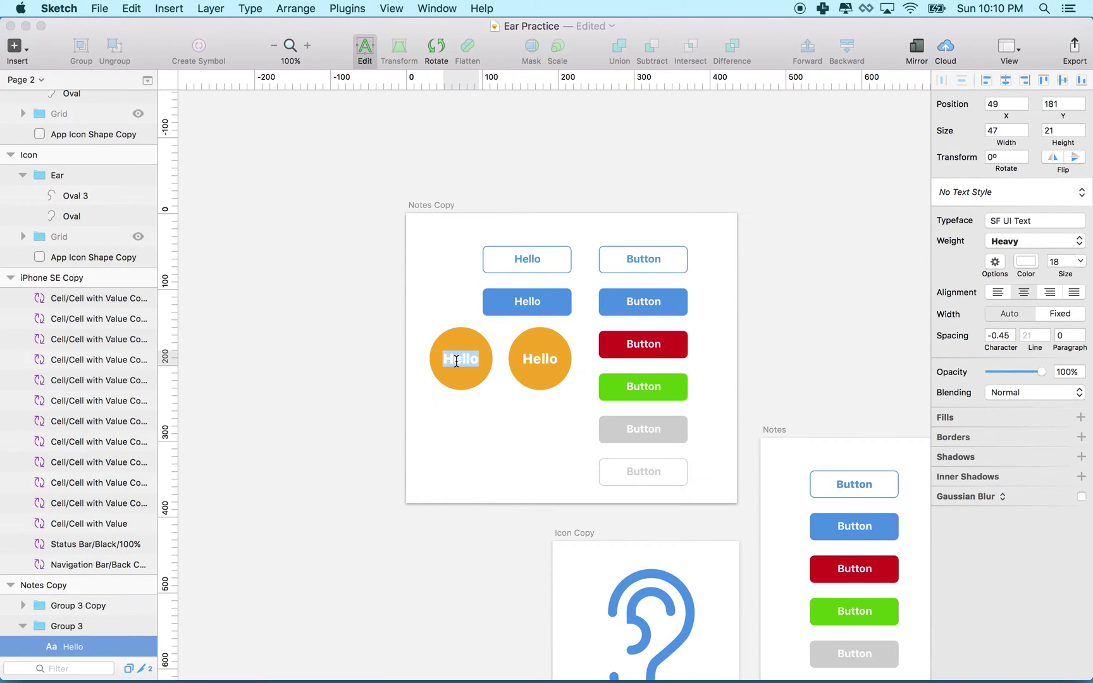
pyautogui.write('Start')
pyautogui.click(529, 364)
# - Change the right circle's Hello label to Pause
pyautogui.doubleClick(531, 361)
pyautogui.doubleClick(533, 362)
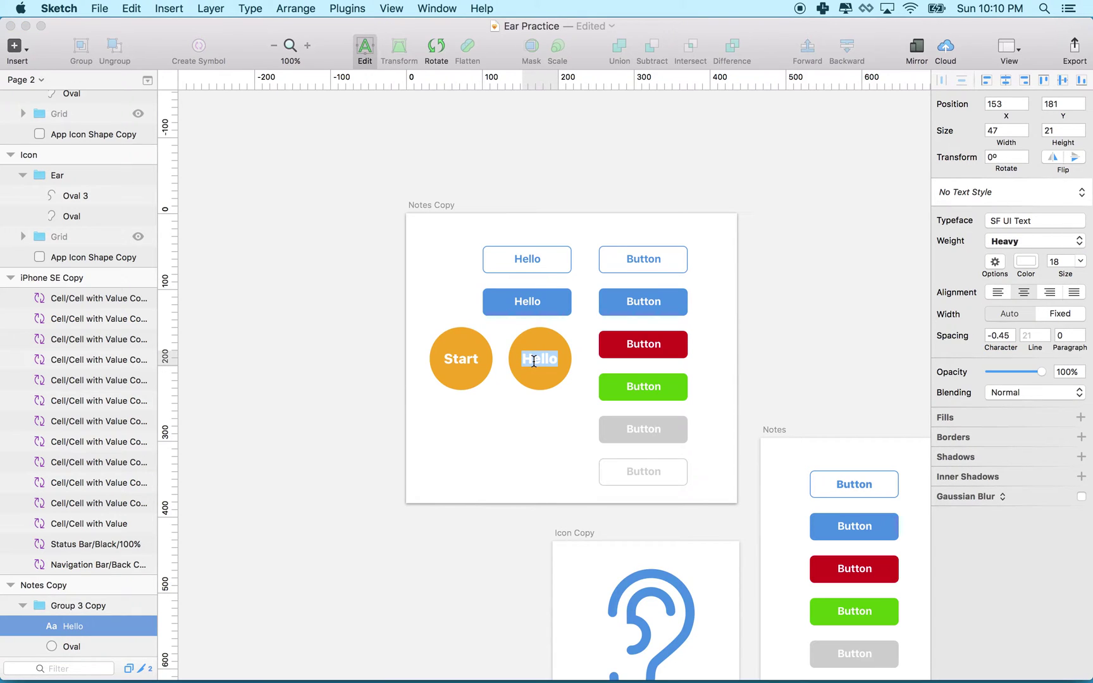
pyautogui.write('Pause')
pyautogui.click(512, 390)
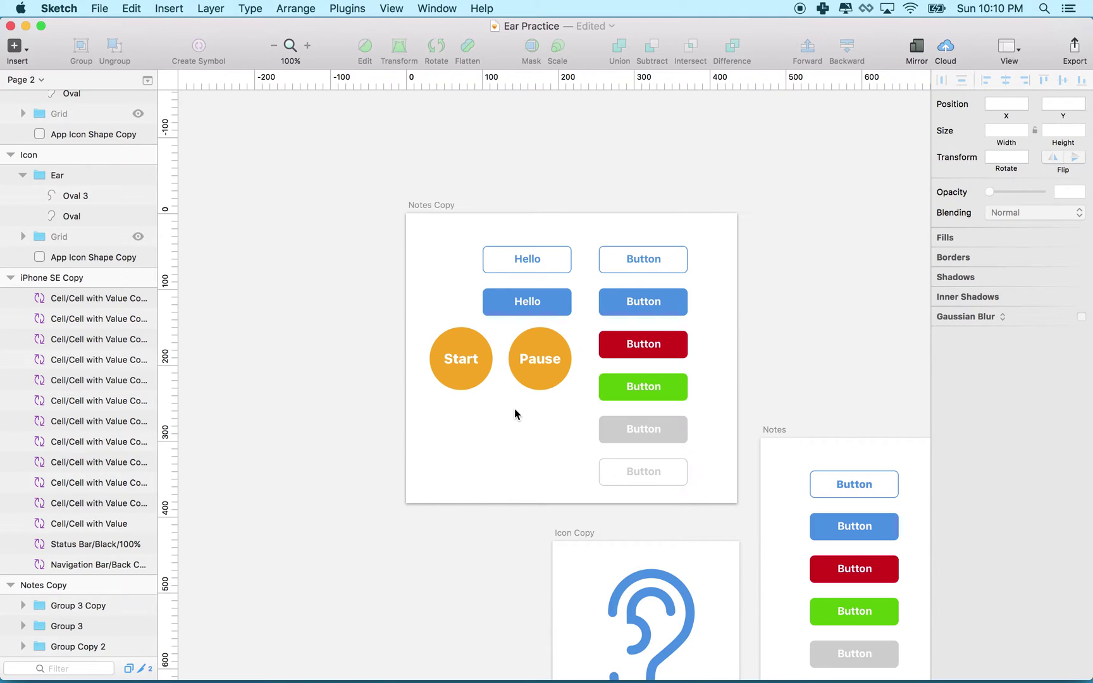
pyautogui.click(476, 370)
pyautogui.press('alt')
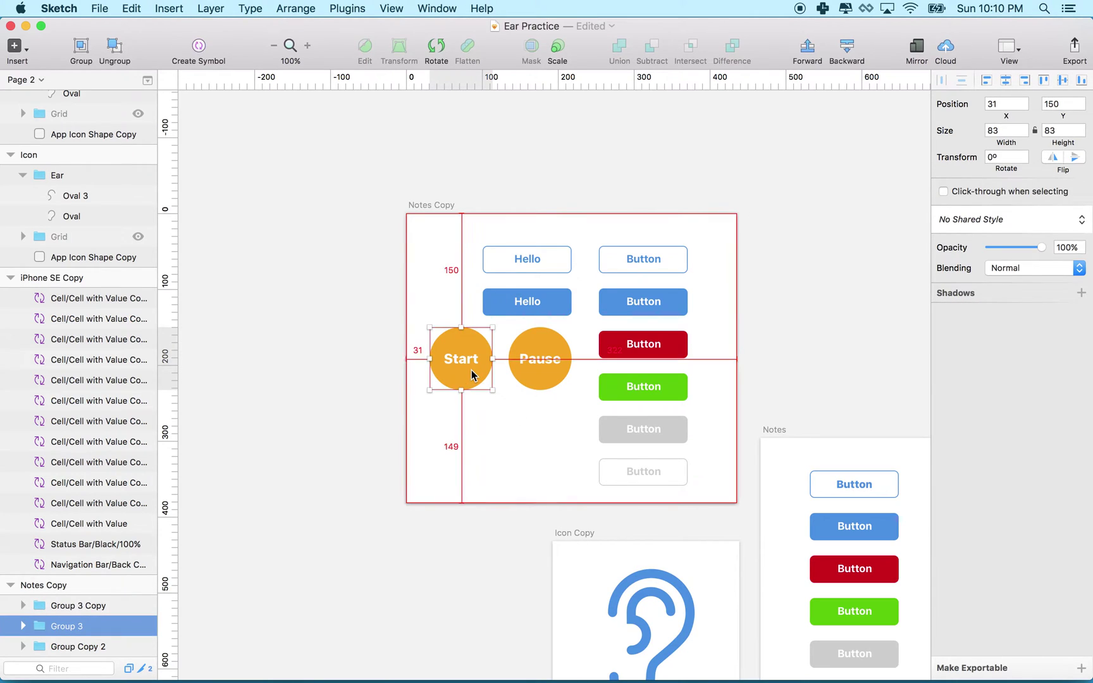
pyautogui.moveTo(471, 370); pyautogui.dragTo(472, 443)
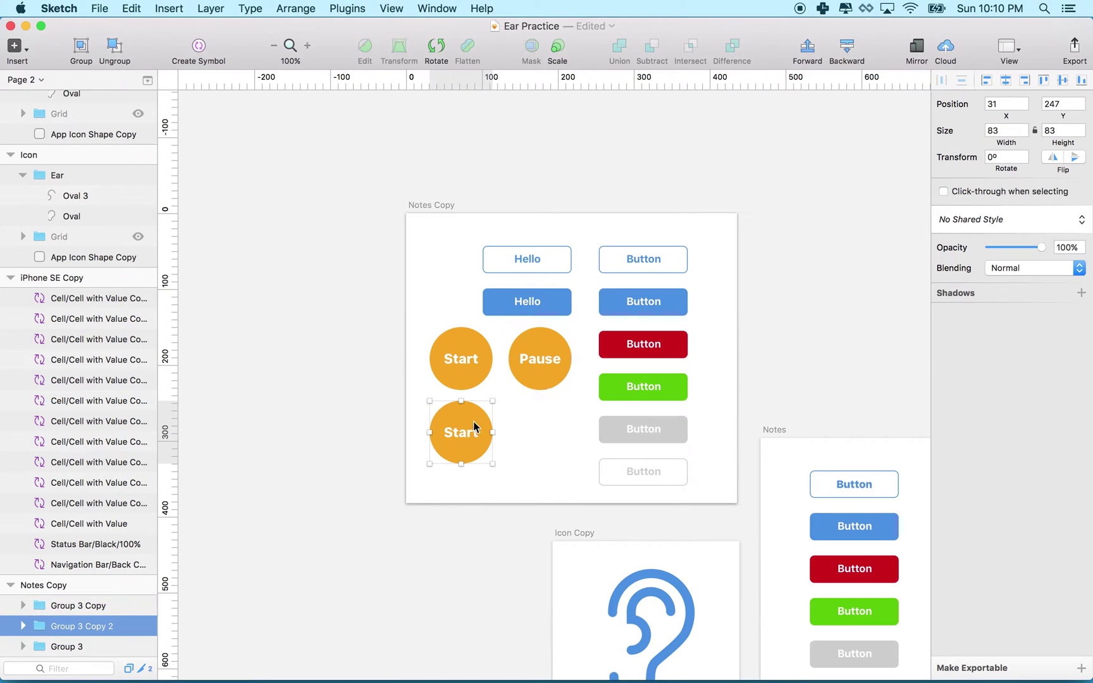
pyautogui.doubleClick(464, 435)
pyautogui.doubleClick(461, 435)
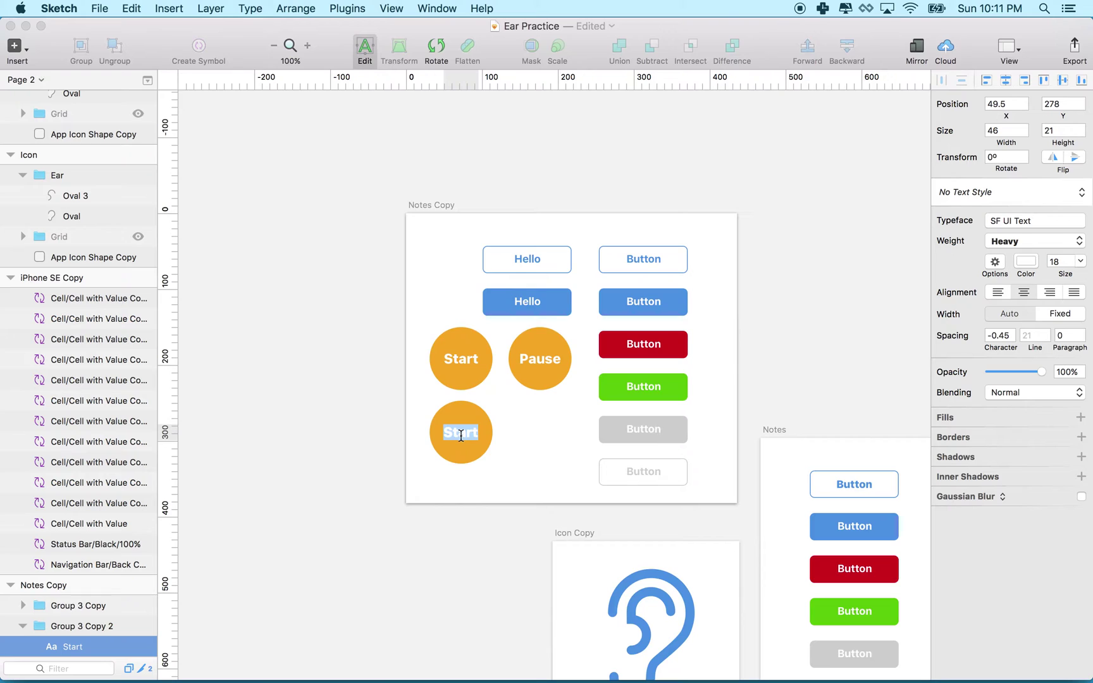
pyautogui.write('Googd')
pyautogui.press('BackSpace')
pyautogui.press('BackSpace')
pyautogui.write('d')
pyautogui.press('Escape')
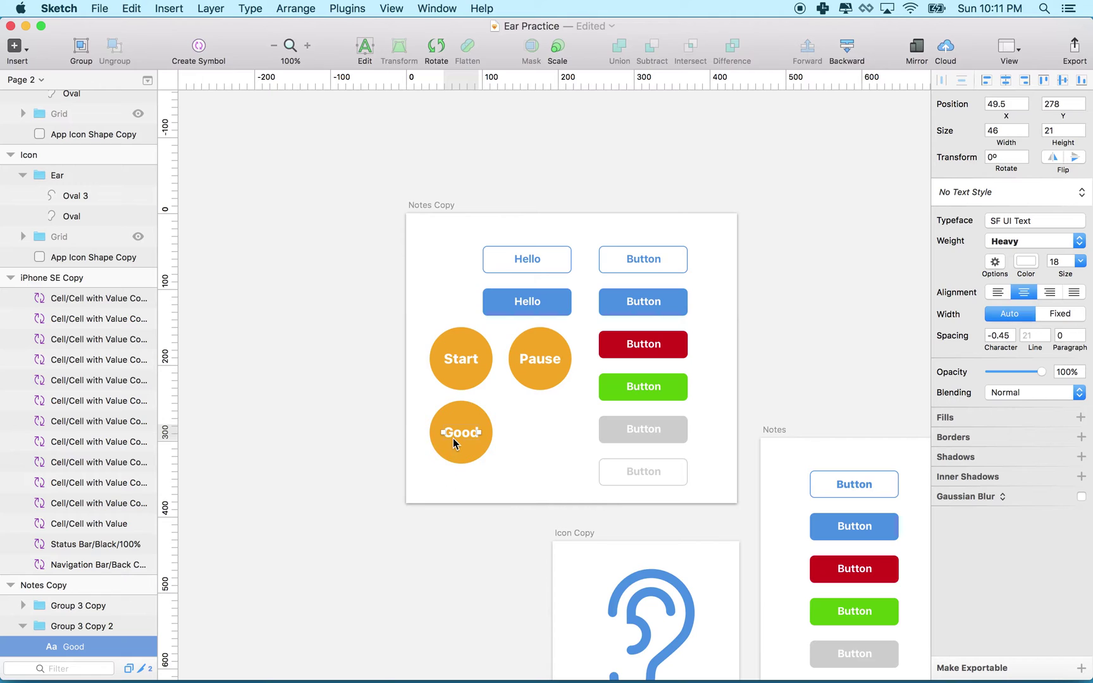
pyautogui.click(527, 442)
pyautogui.click(476, 440)
pyautogui.press('Delete')
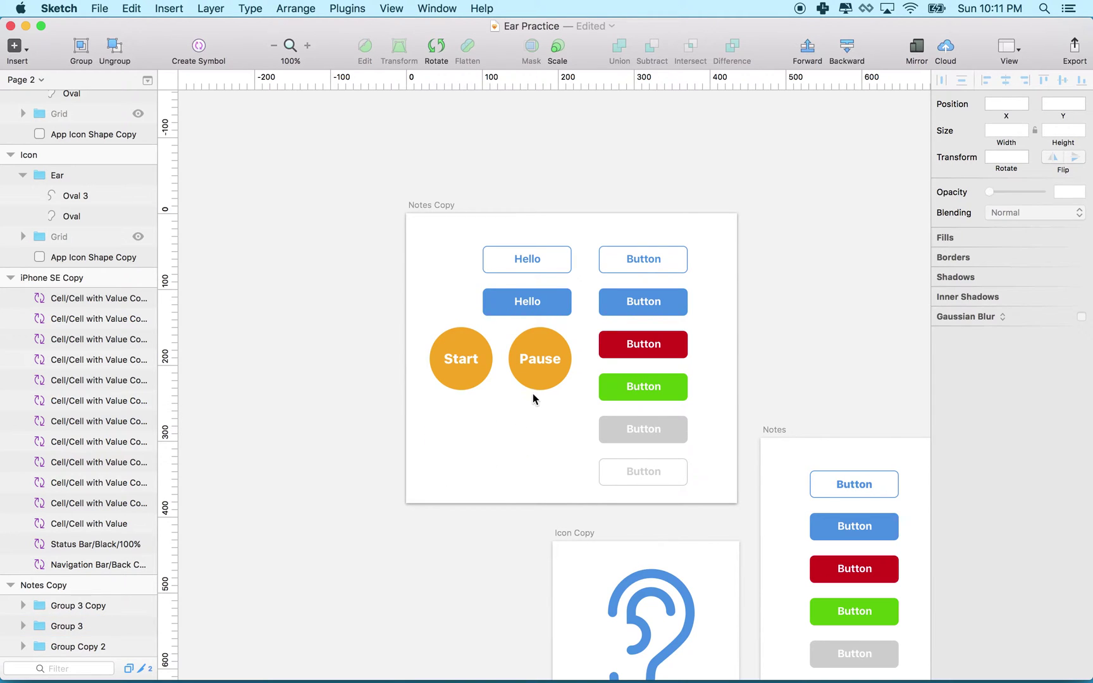
pyautogui.click(539, 379)
# - Undo to restore the deleted Pause and Good circles
pyautogui.press('Delete')
pyautogui.click(457, 376)
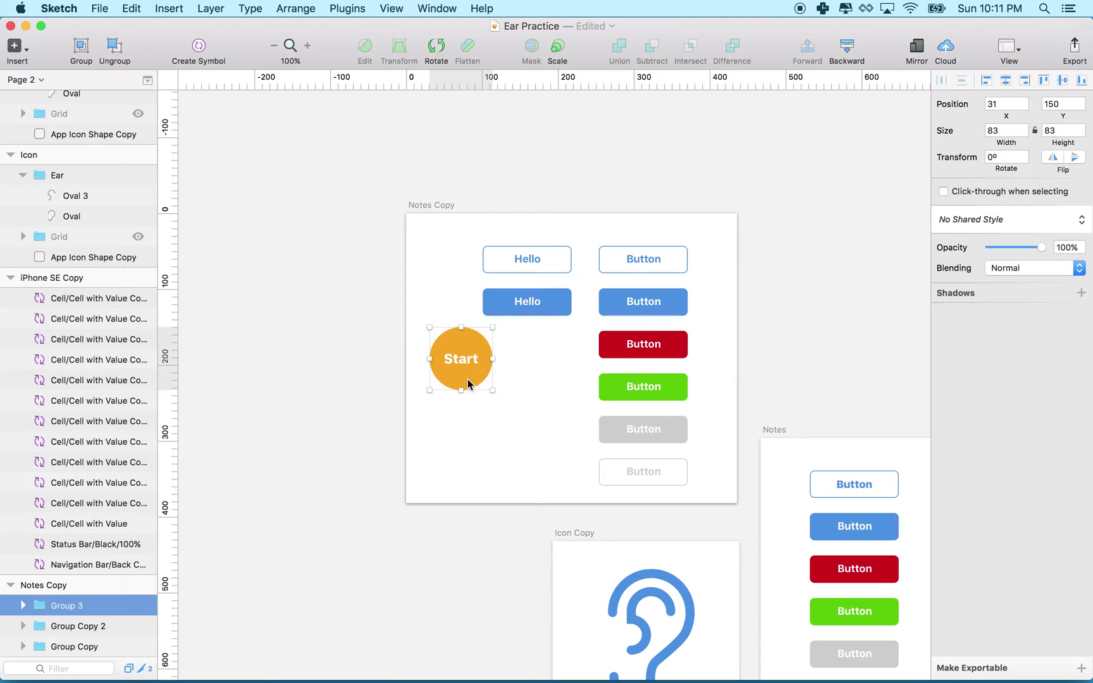
pyautogui.press('super+z')
pyautogui.press('super+z')
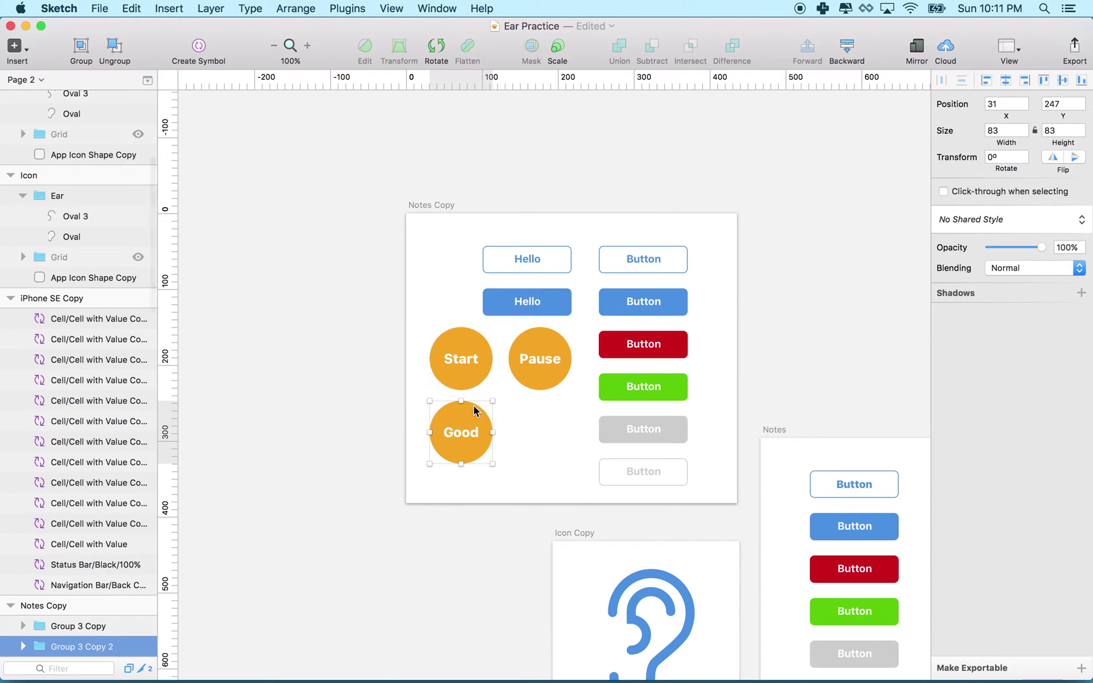
# - Fill the Good circle's oval with the red global colour D0021B
pyautogui.click(547, 439)
pyautogui.click(478, 459)
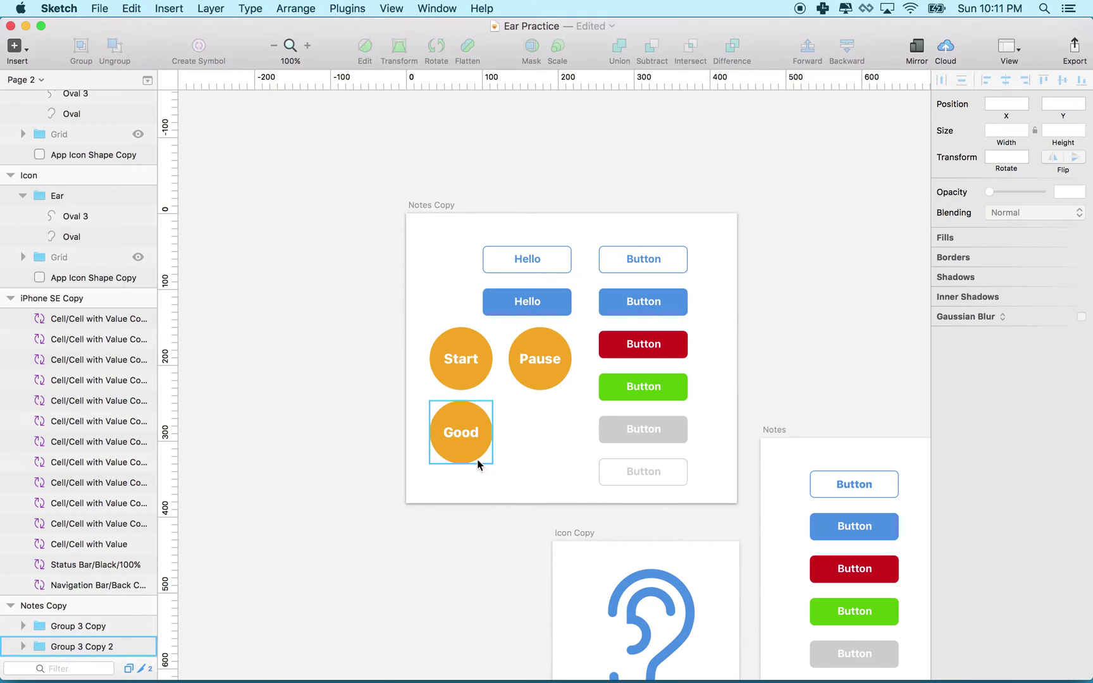
pyautogui.click(500, 456)
pyautogui.click(463, 458)
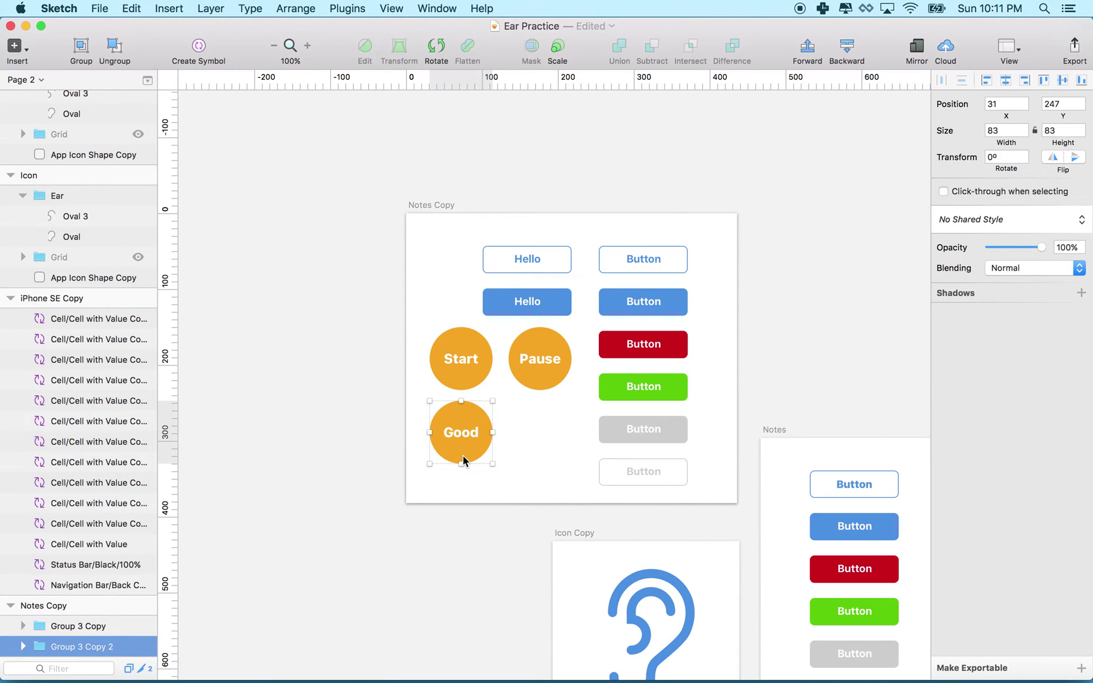
pyautogui.doubleClick(463, 453)
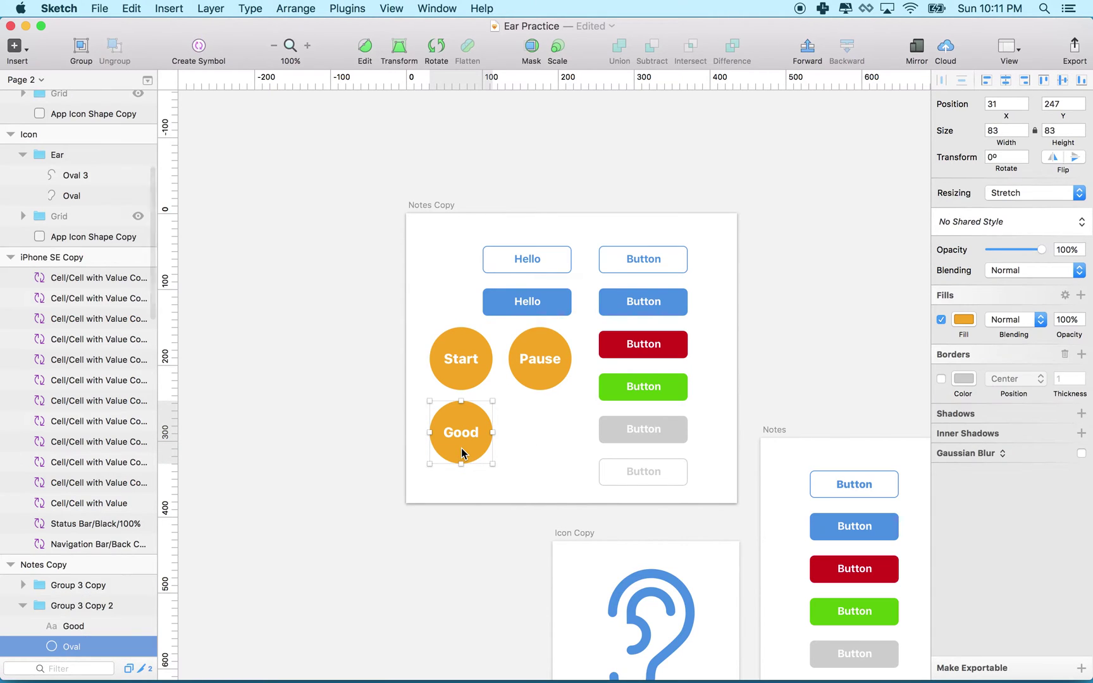
pyautogui.scroll(-7, 133, 523)
pyautogui.scroll(-2, 129, 518)
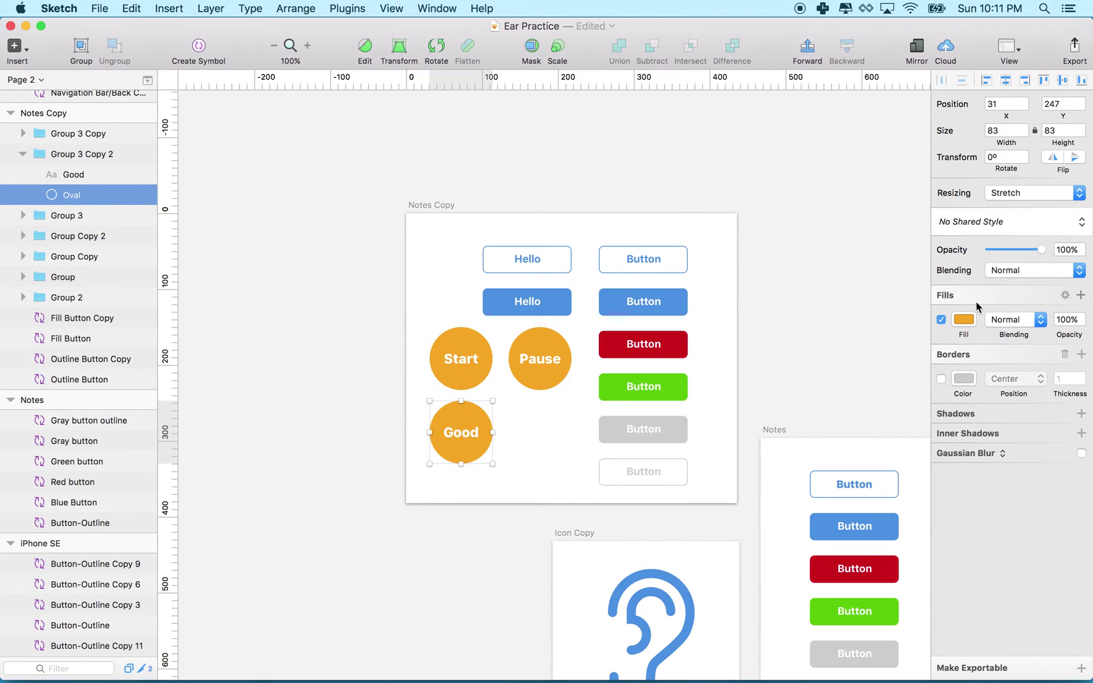
pyautogui.click(963, 319)
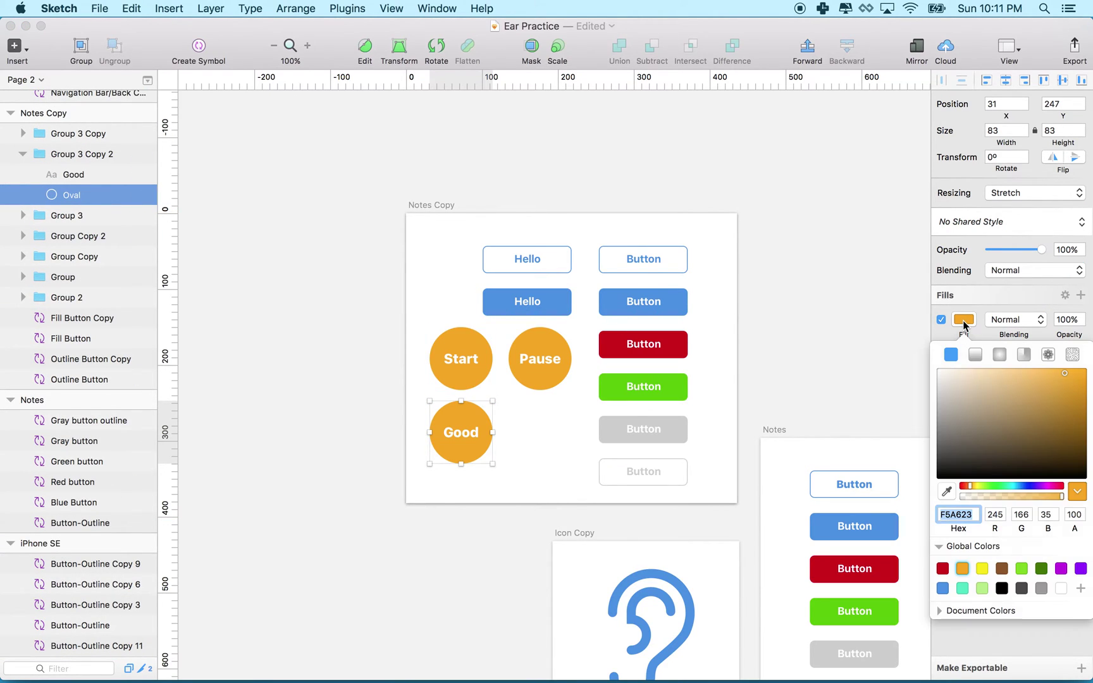
pyautogui.click(942, 568)
# - Fill the Pause circle's oval red D0021B as well
pyautogui.doubleClick(552, 380)
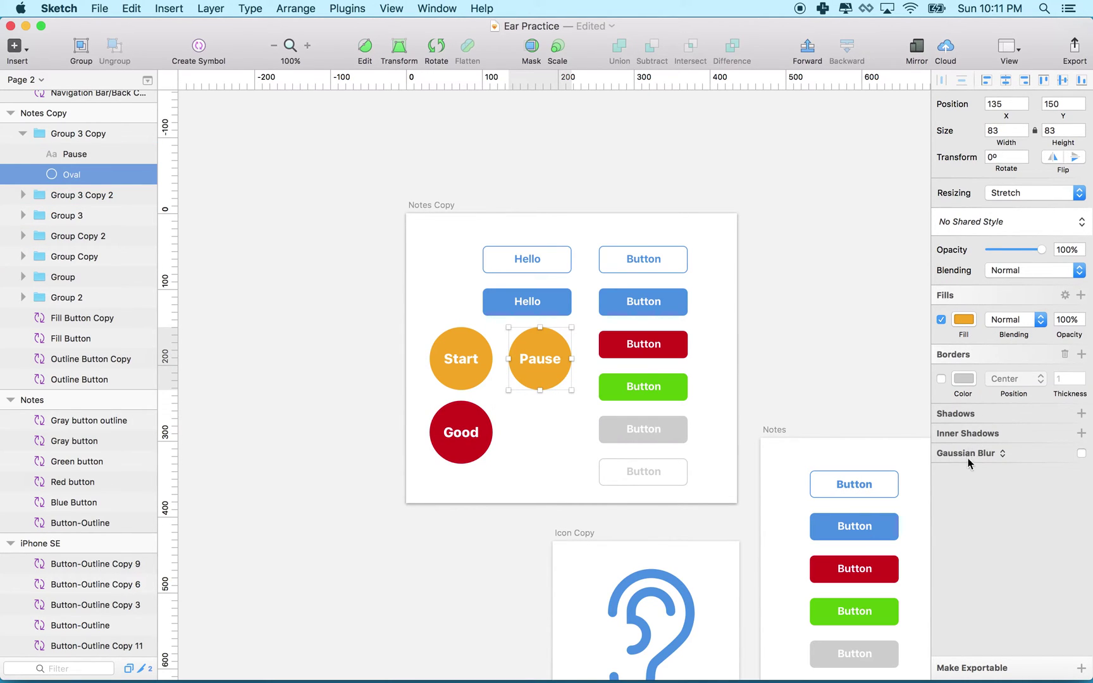
pyautogui.click(964, 320)
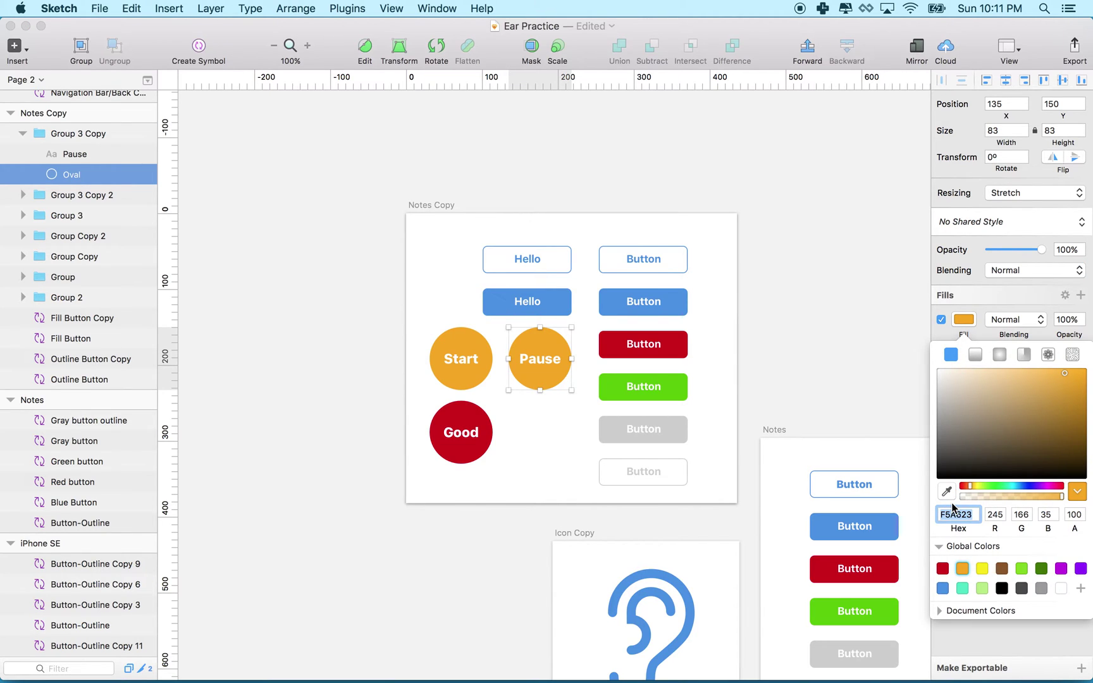
pyautogui.click(942, 570)
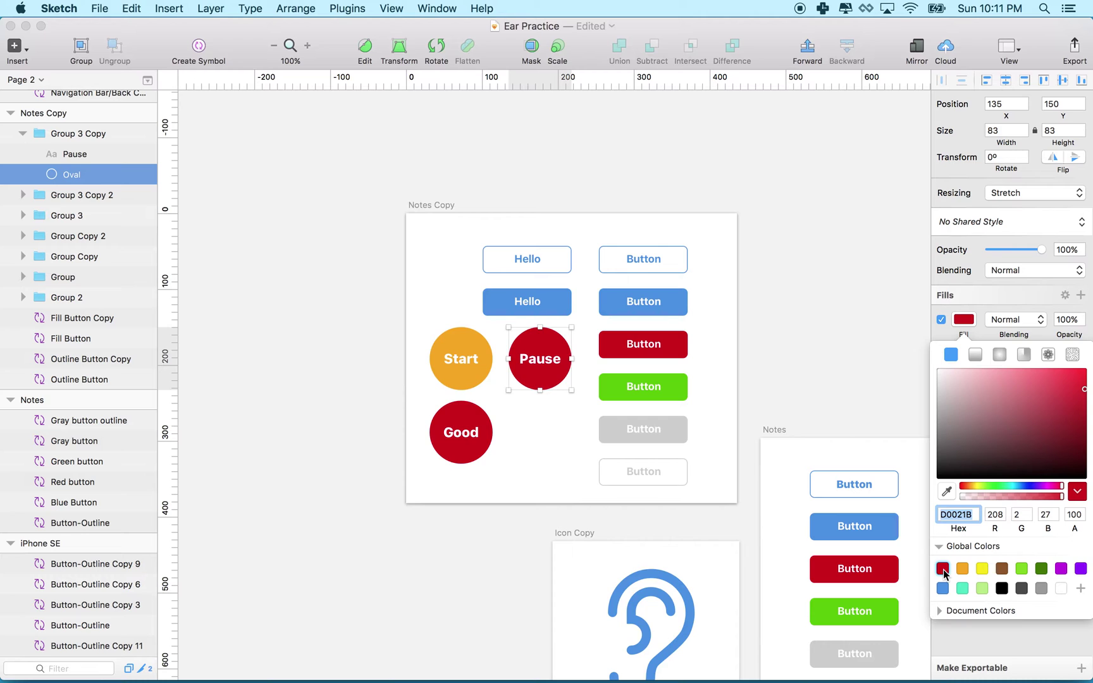
pyautogui.hscroll(10, 771, 536)
pyautogui.scroll(-3, 771, 536)
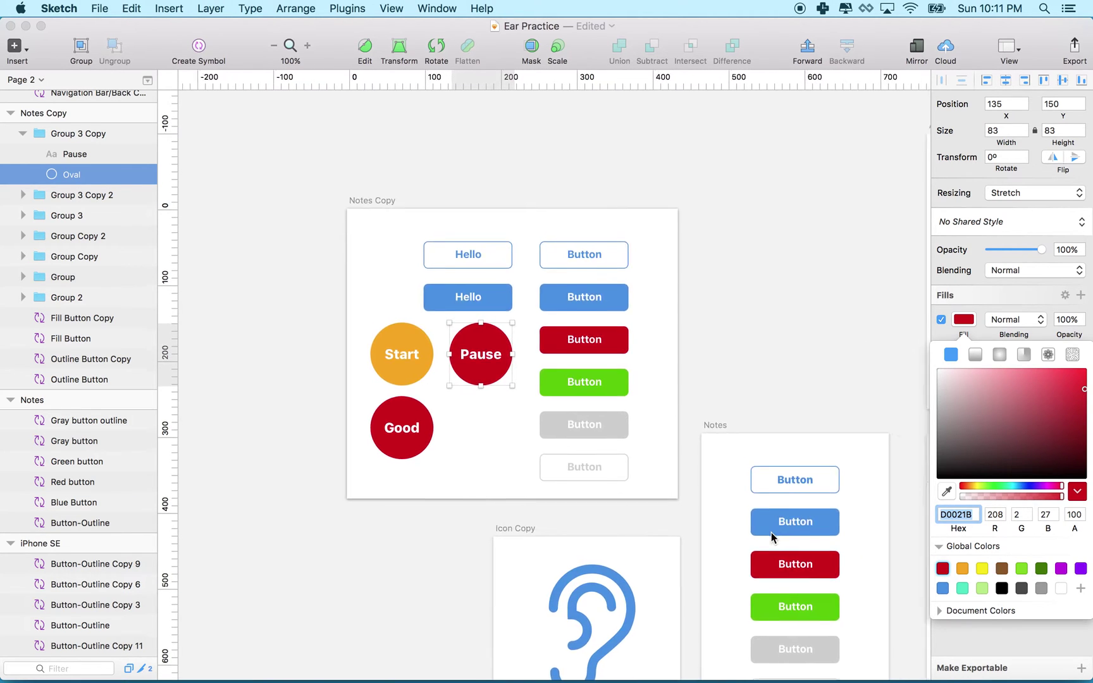
pyautogui.hscroll(15, 521, 378)
pyautogui.scroll(-8, 521, 379)
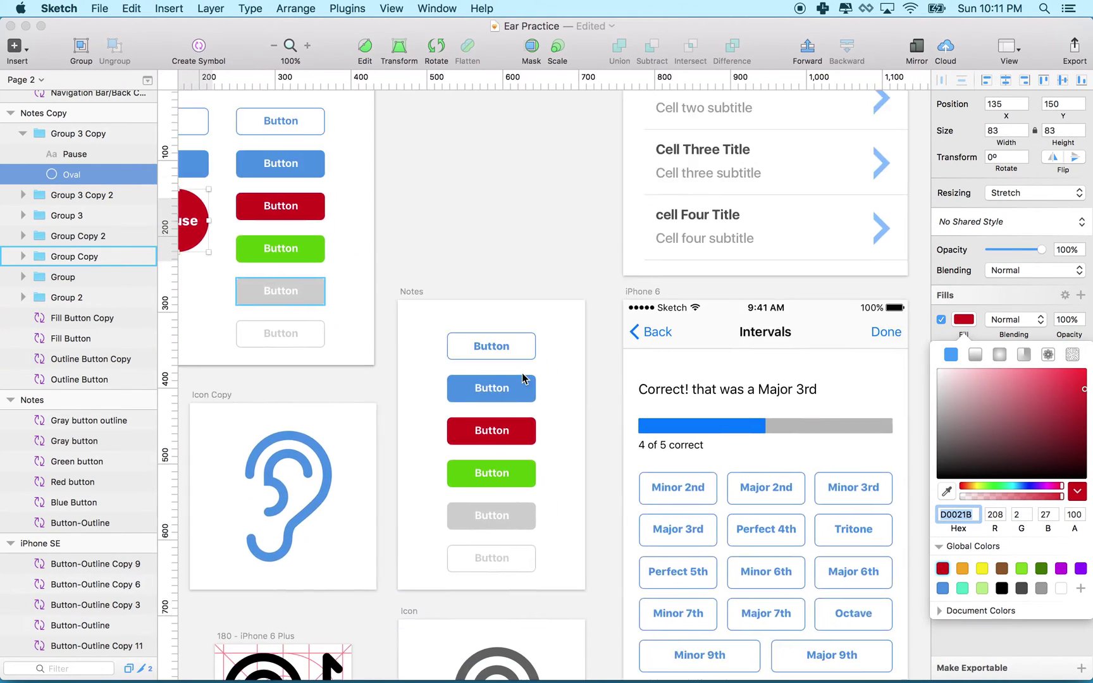
pyautogui.hscroll(2, 522, 378)
pyautogui.scroll(-1, 522, 378)
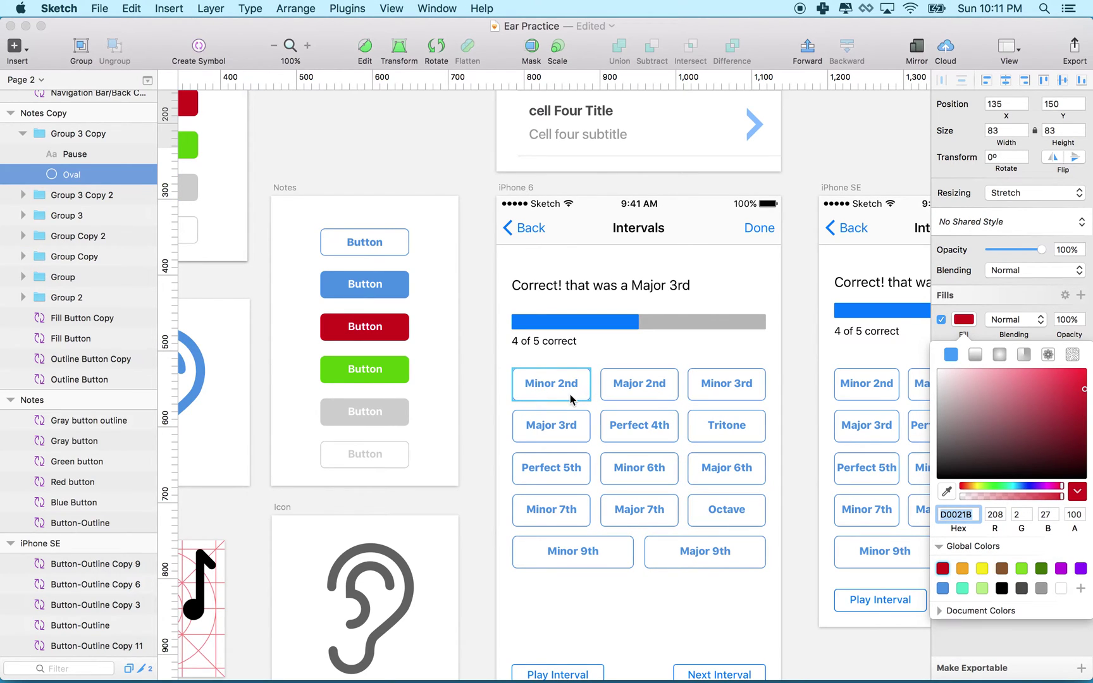
pyautogui.scroll(-2, 718, 589)
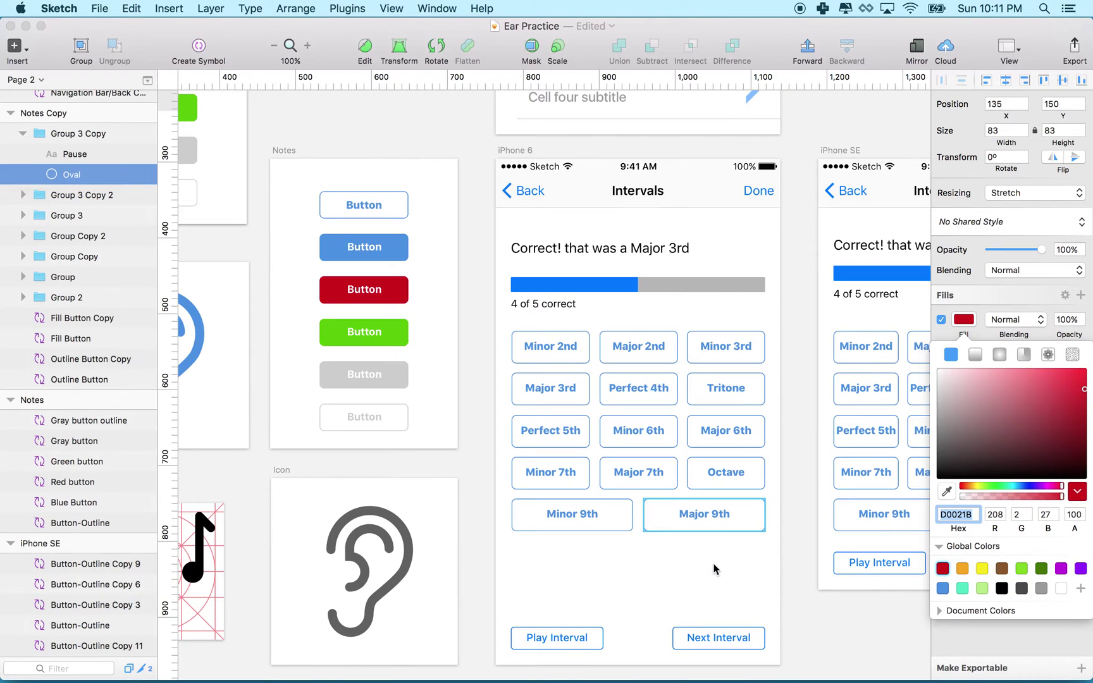
pyautogui.scroll(4, 689, 639)
pyautogui.hscroll(-1, 689, 639)
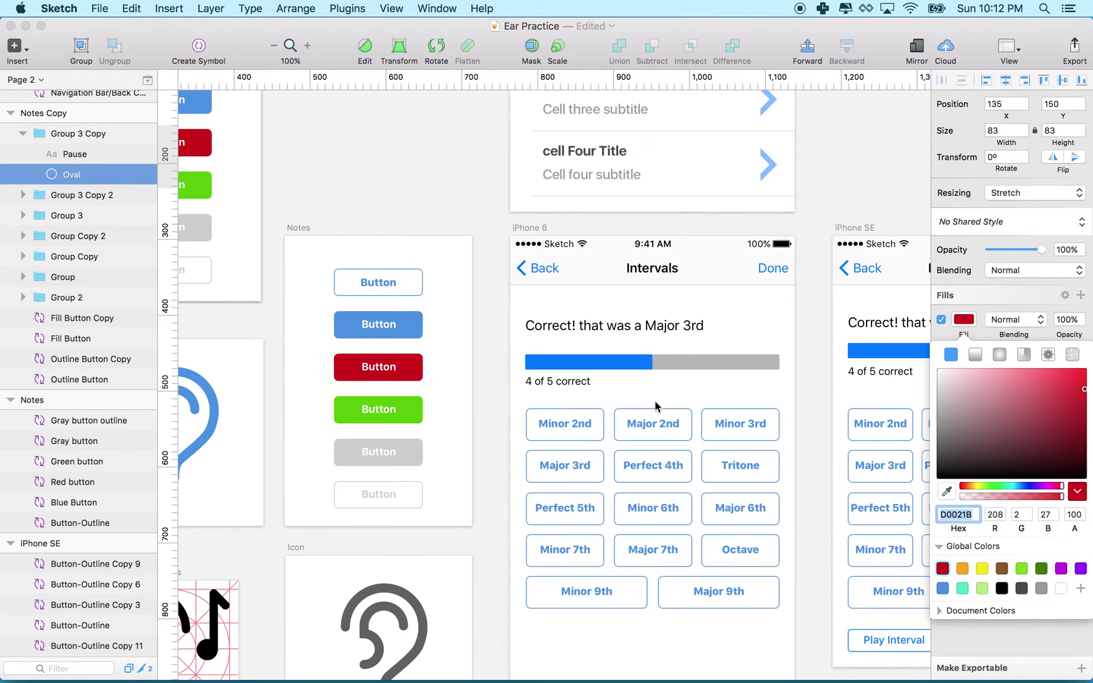
pyautogui.hscroll(-2, 655, 406)
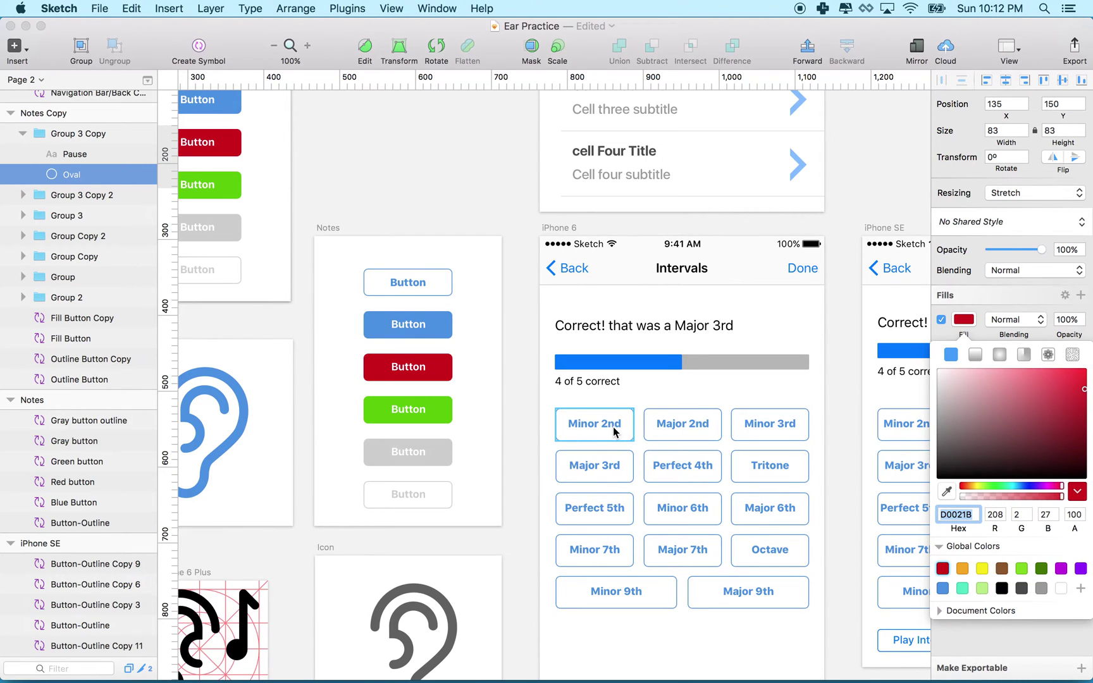
pyautogui.hscroll(-15, 613, 427)
pyautogui.scroll(5, 613, 426)
# - Delete the Start oval and the Pause circle, then move the Good circle up
pyautogui.click(428, 298)
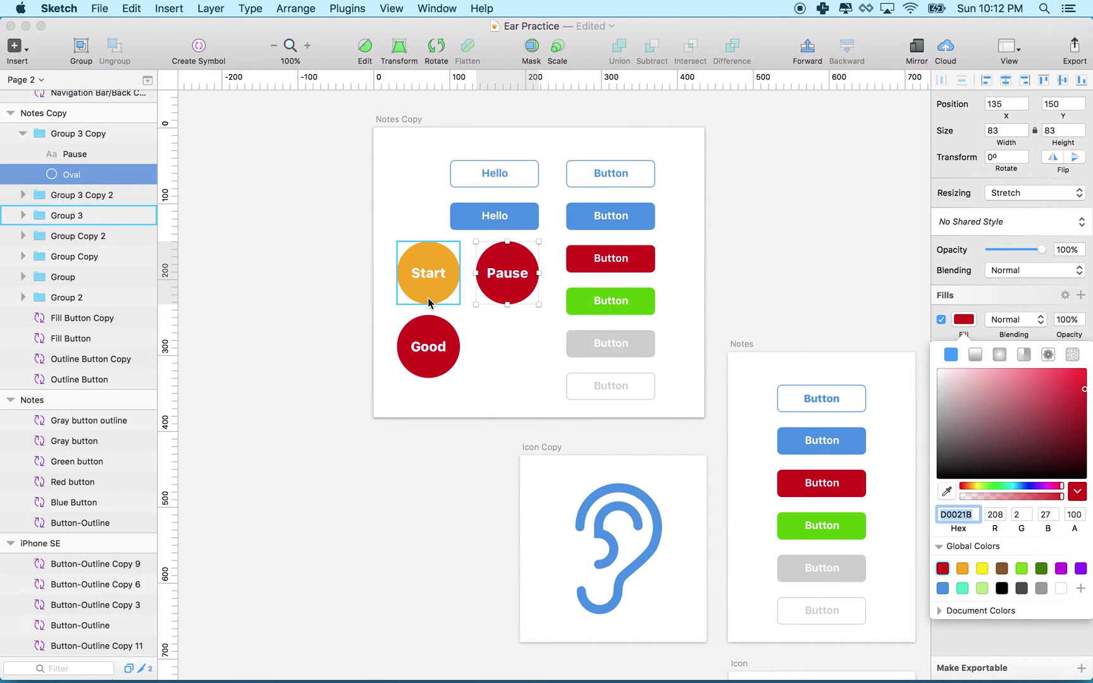
pyautogui.doubleClick(428, 297)
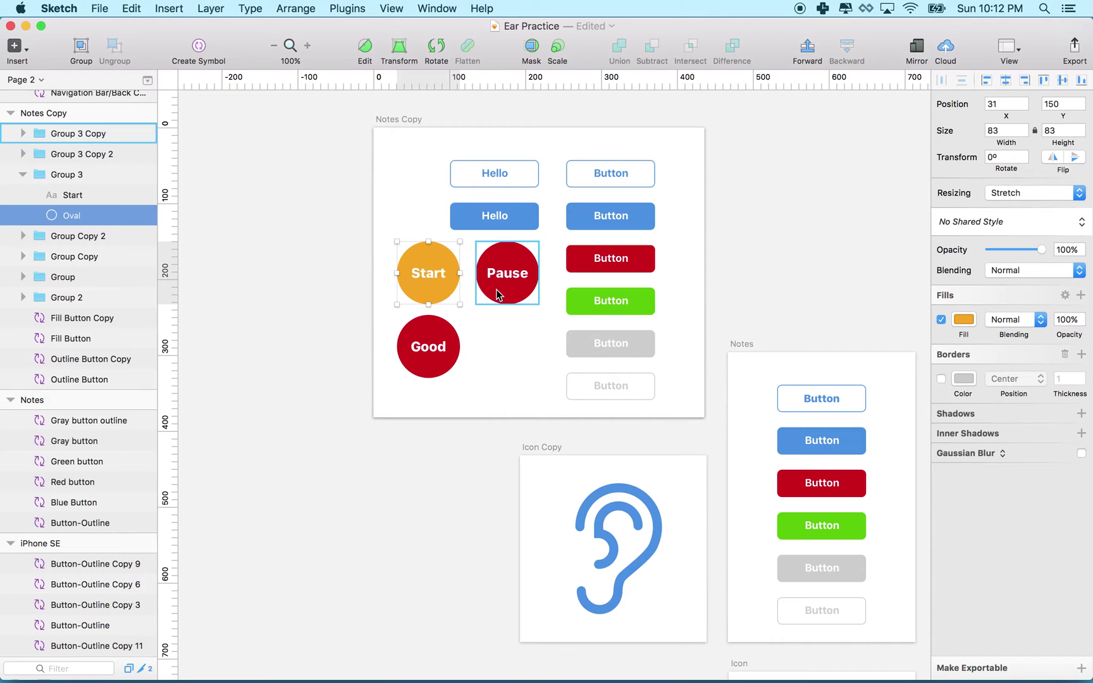
pyautogui.press('Delete')
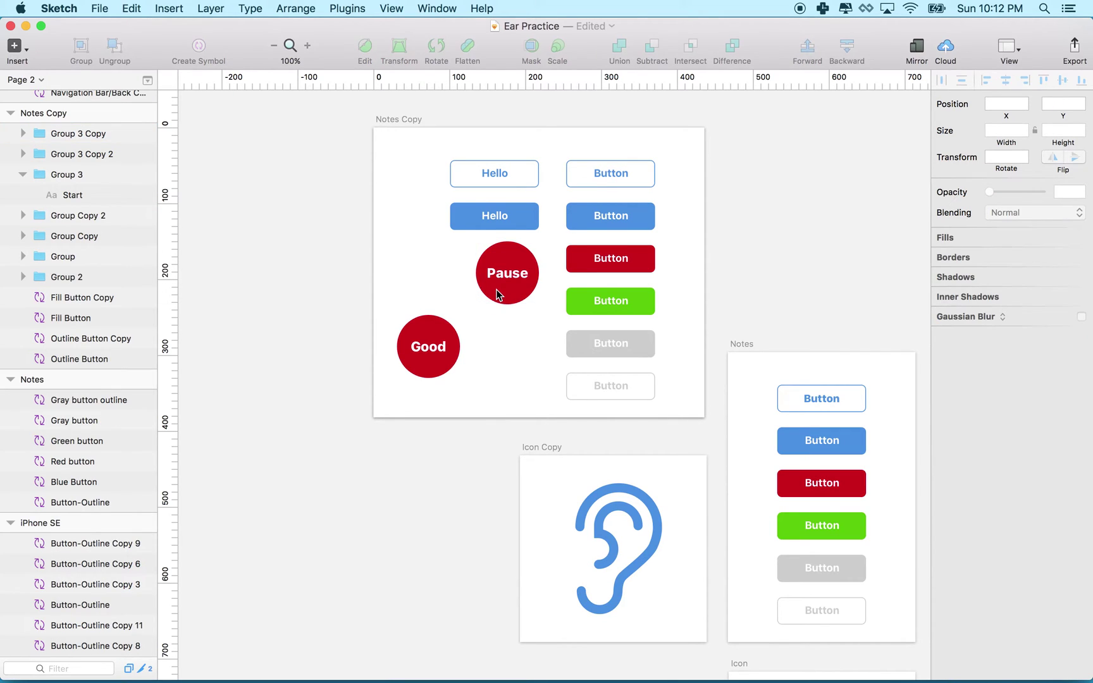
pyautogui.click(496, 292)
pyautogui.press('Delete')
pyautogui.moveTo(434, 335); pyautogui.dragTo(429, 279)
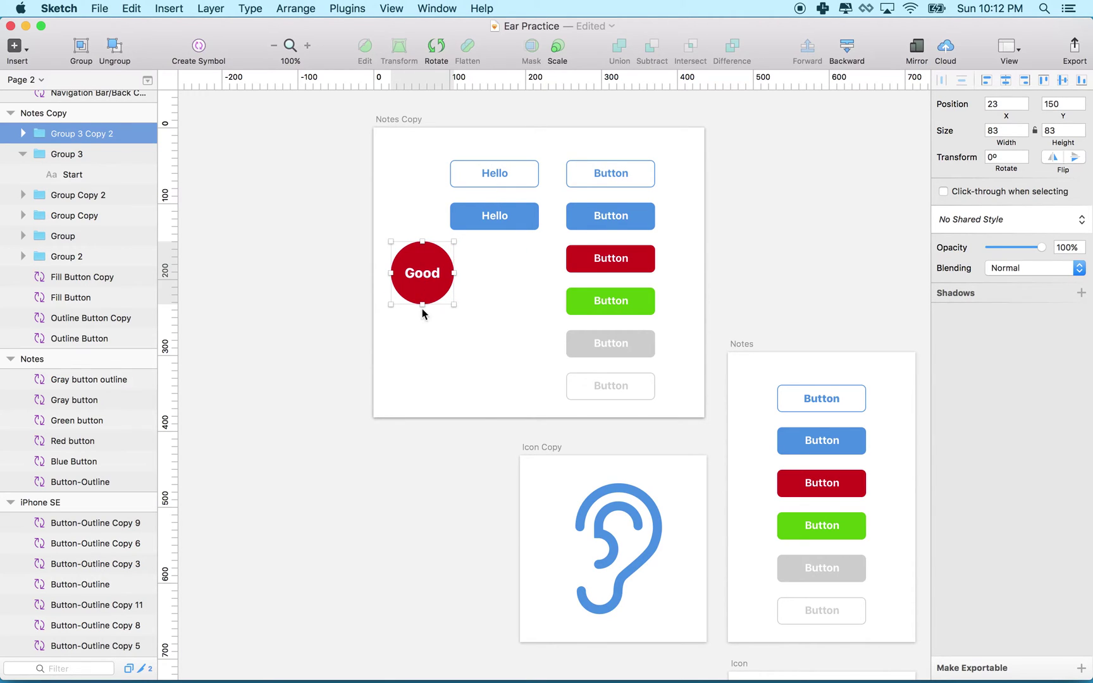
# - In Group 3 Copy 2's layers, select the Good text together with the Oval
pyautogui.click(23, 133)
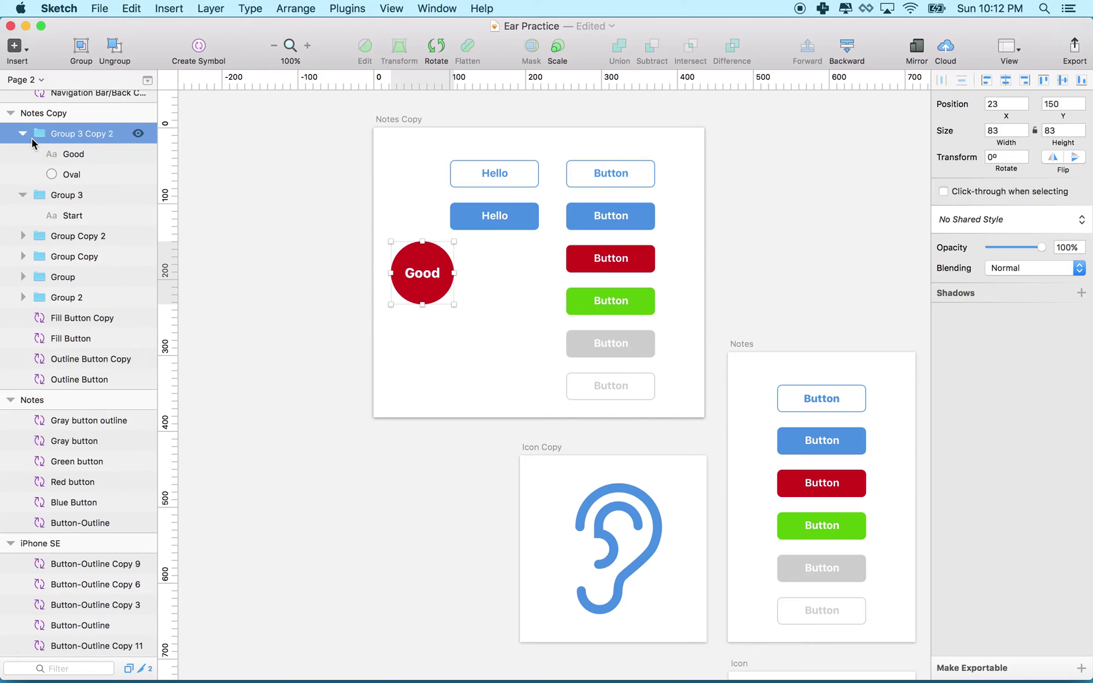
pyautogui.click(55, 156)
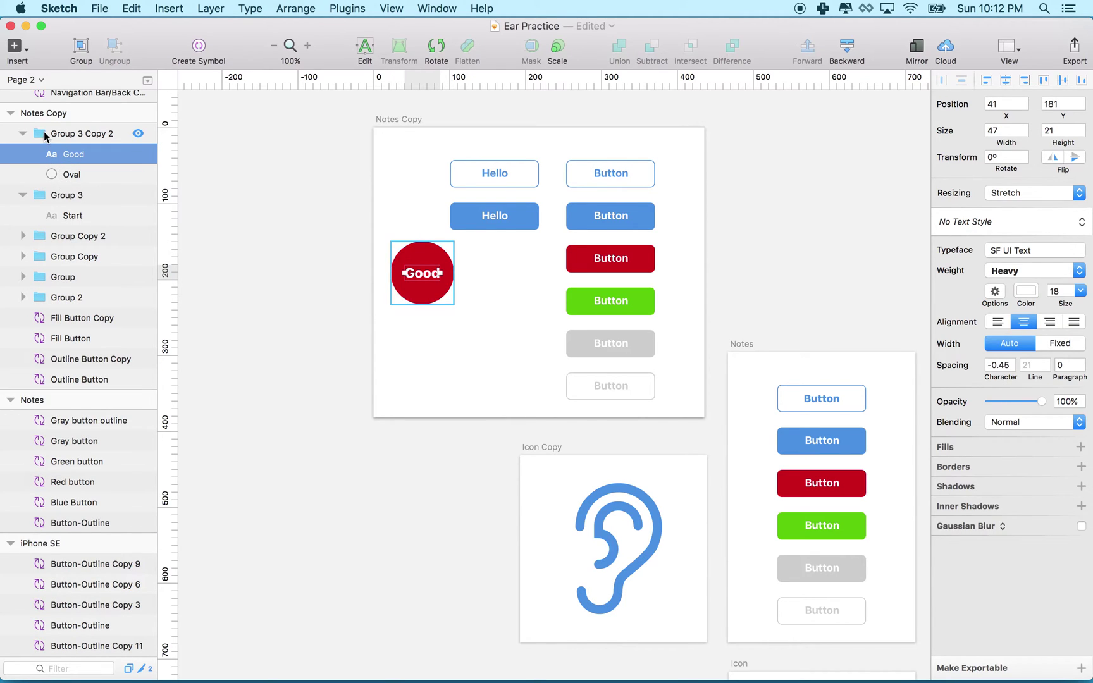
pyautogui.keyDown('shift'); pyautogui.click(59, 173); pyautogui.keyUp('shift')
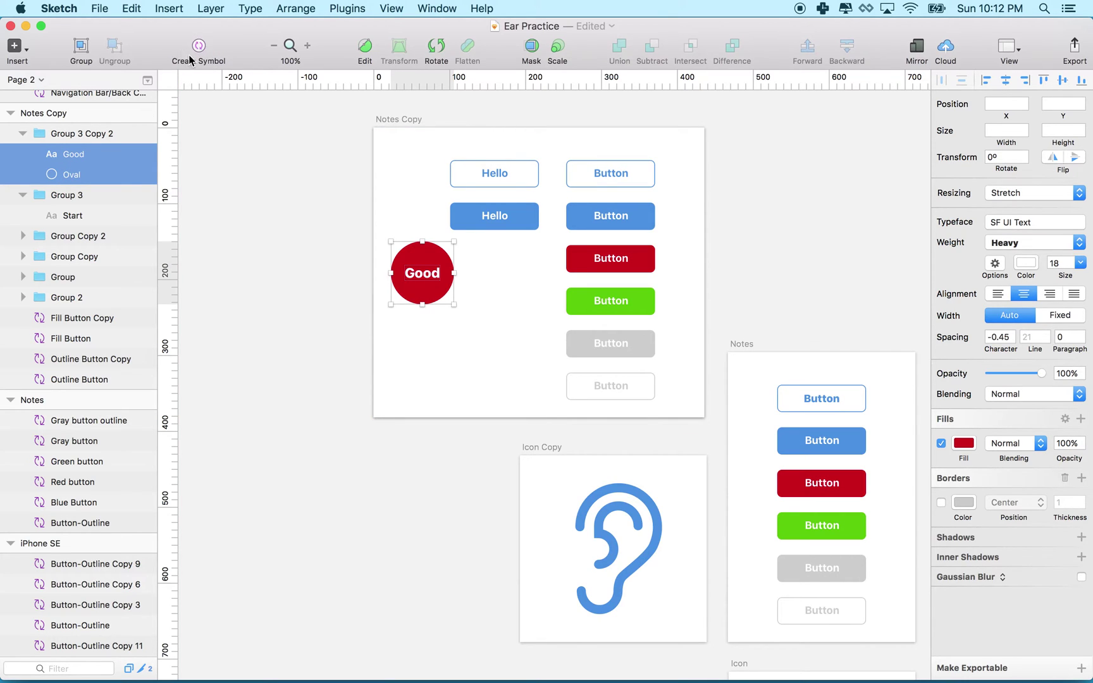
pyautogui.click(292, 11)
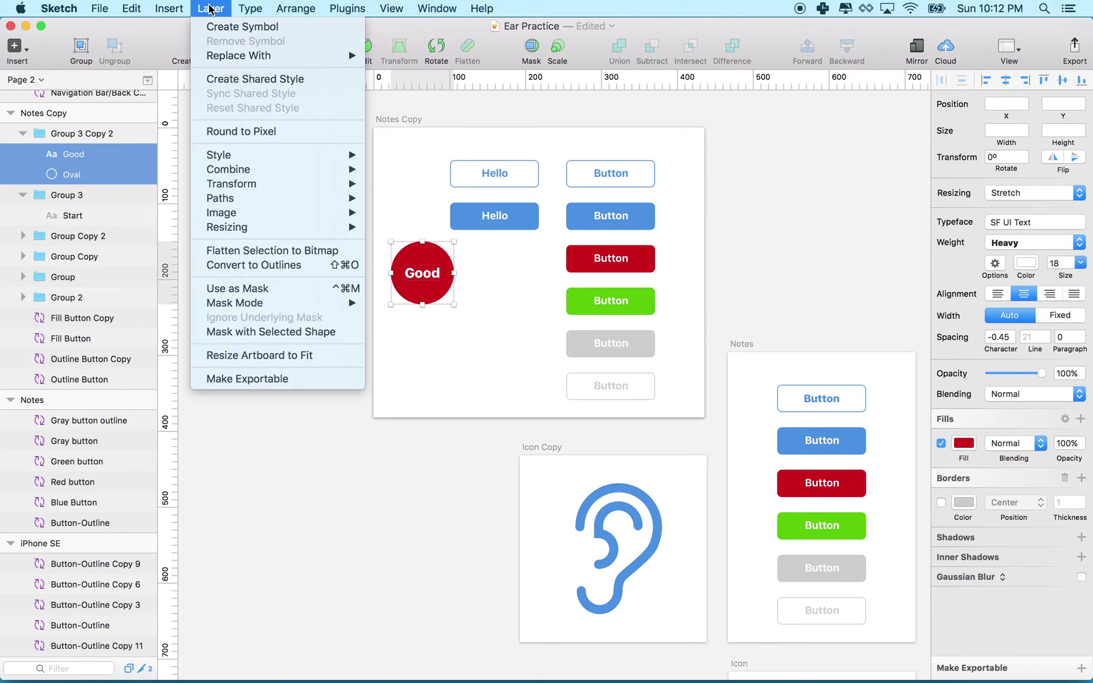
# - Create a symbol from the Good text and oval, naming it Circle Button
pyautogui.moveTo(212, 9)
pyautogui.click(239, 31)
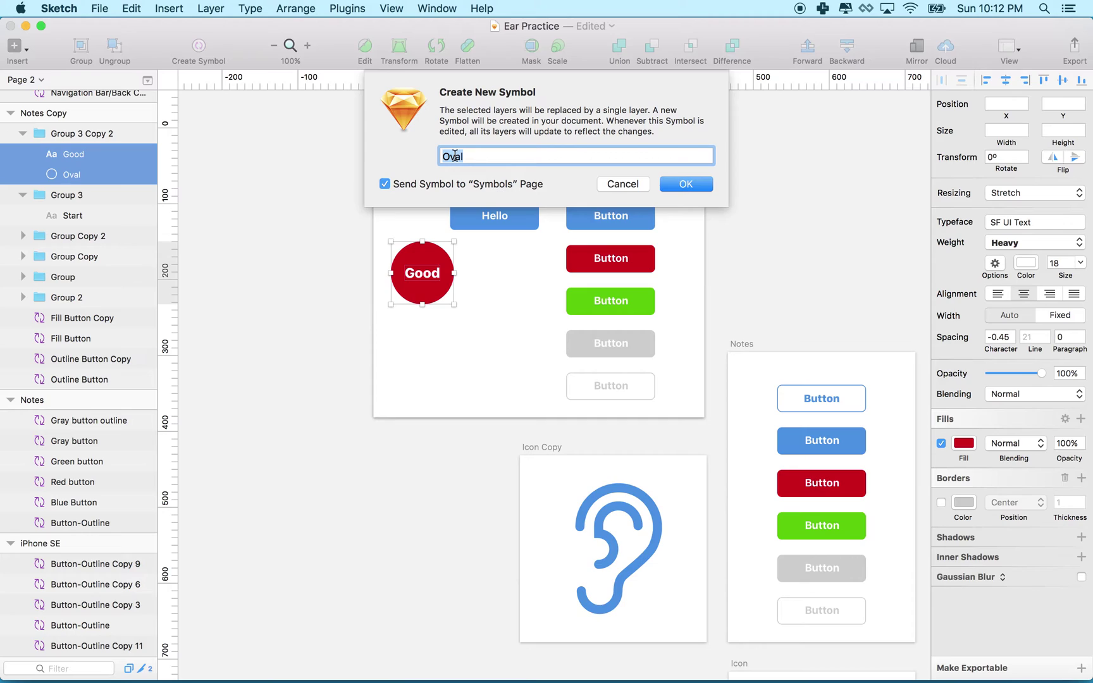
pyautogui.press('Right')
pyautogui.press('BackSpace')
pyautogui.press('BackSpace')
pyautogui.press('BackSpace')
pyautogui.press('BackSpace')
pyautogui.press('BackSpace')
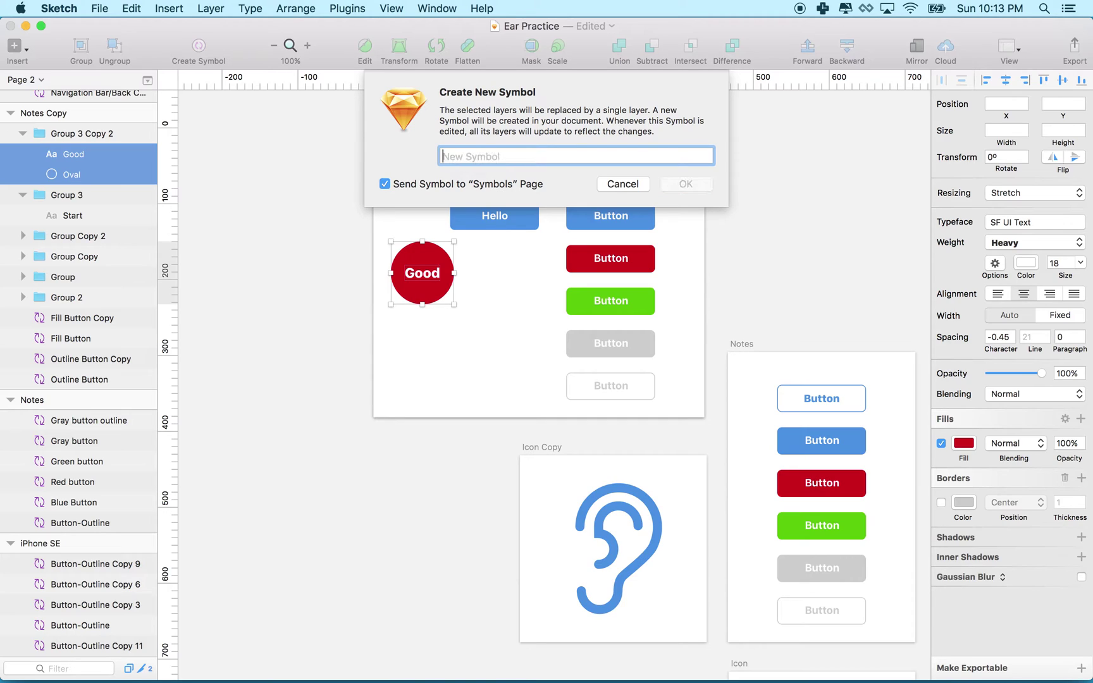
pyautogui.write('Circle ')
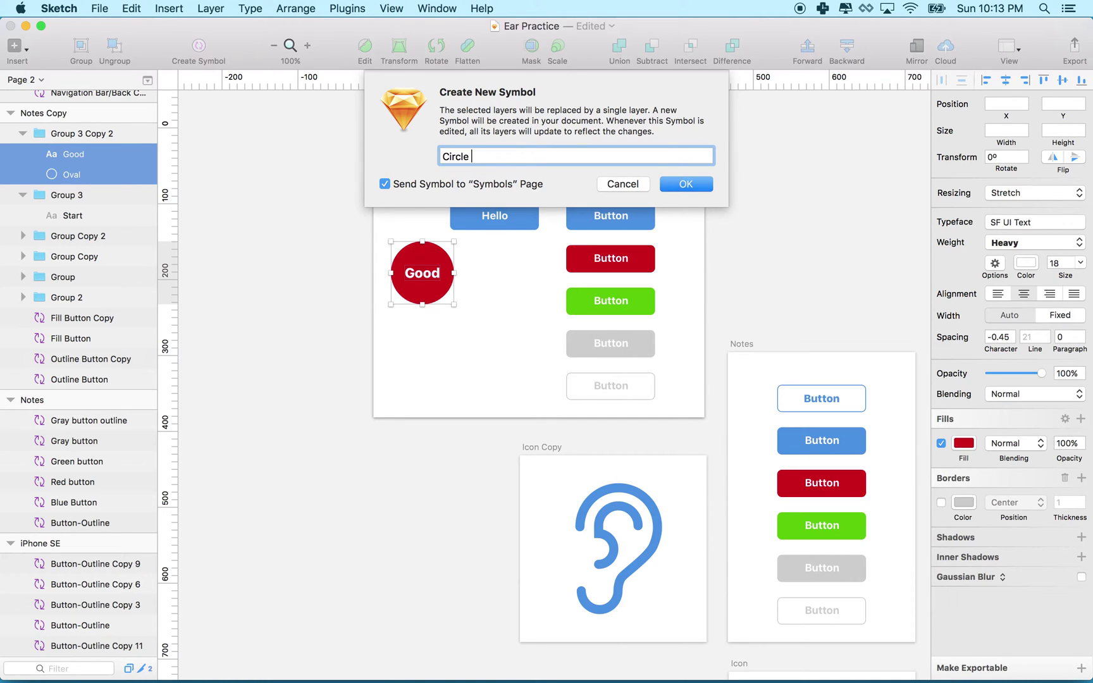
pyautogui.write('button')
pyautogui.press('BackSpace')
pyautogui.press('BackSpace')
pyautogui.press('BackSpace')
pyautogui.press('BackSpace')
pyautogui.press('BackSpace')
pyautogui.press('BackSpace')
pyautogui.write('Button')
pyautogui.click(678, 183)
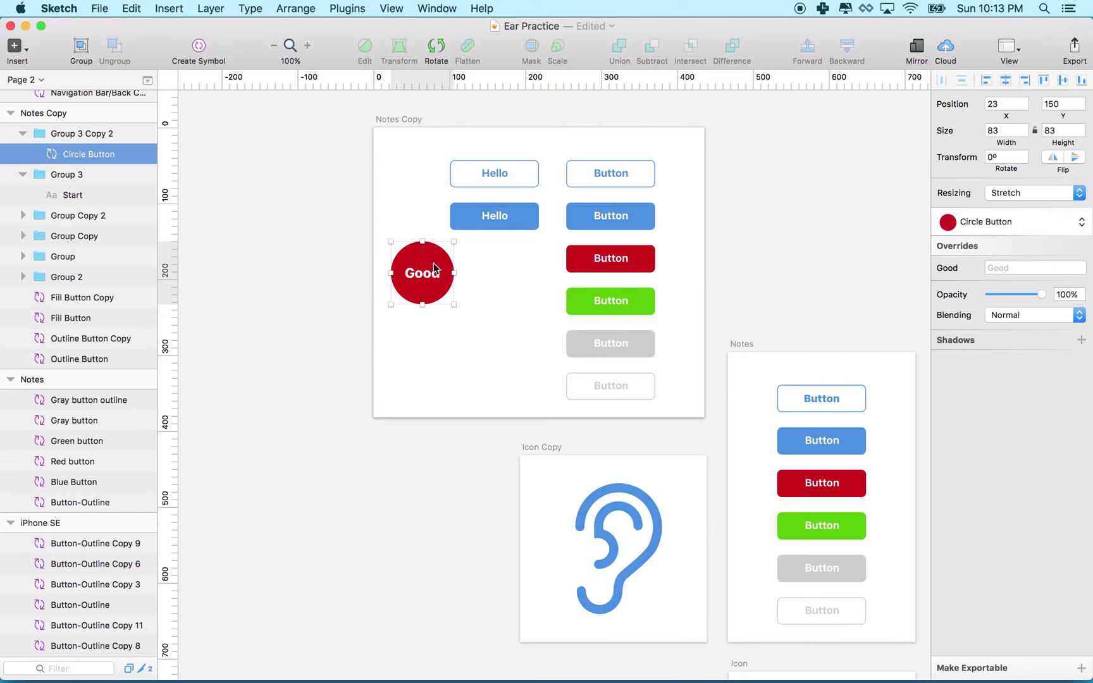
# - Duplicate the Circle Button instance into a two-by-two grid and select both pair groups
pyautogui.moveTo(435, 258); pyautogui.dragTo(518, 278)
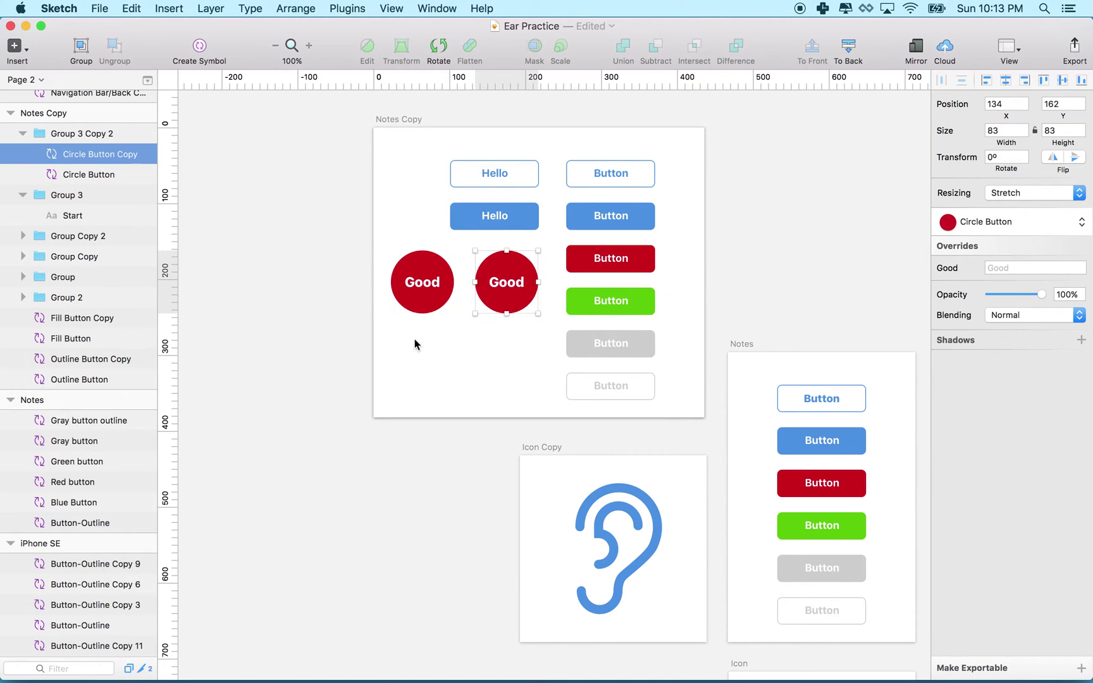
pyautogui.moveTo(414, 343)
pyautogui.mouseDown()
pyautogui.moveTo(525, 292)
pyautogui.moveTo(528, 373)
pyautogui.mouseUp()
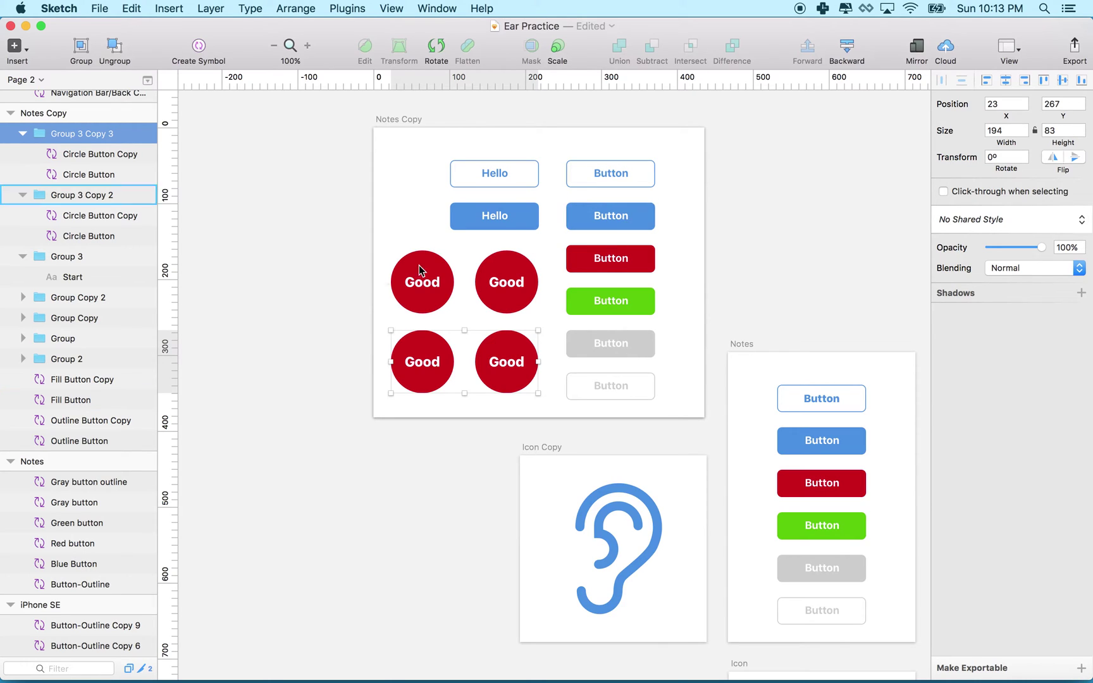
pyautogui.click(402, 228)
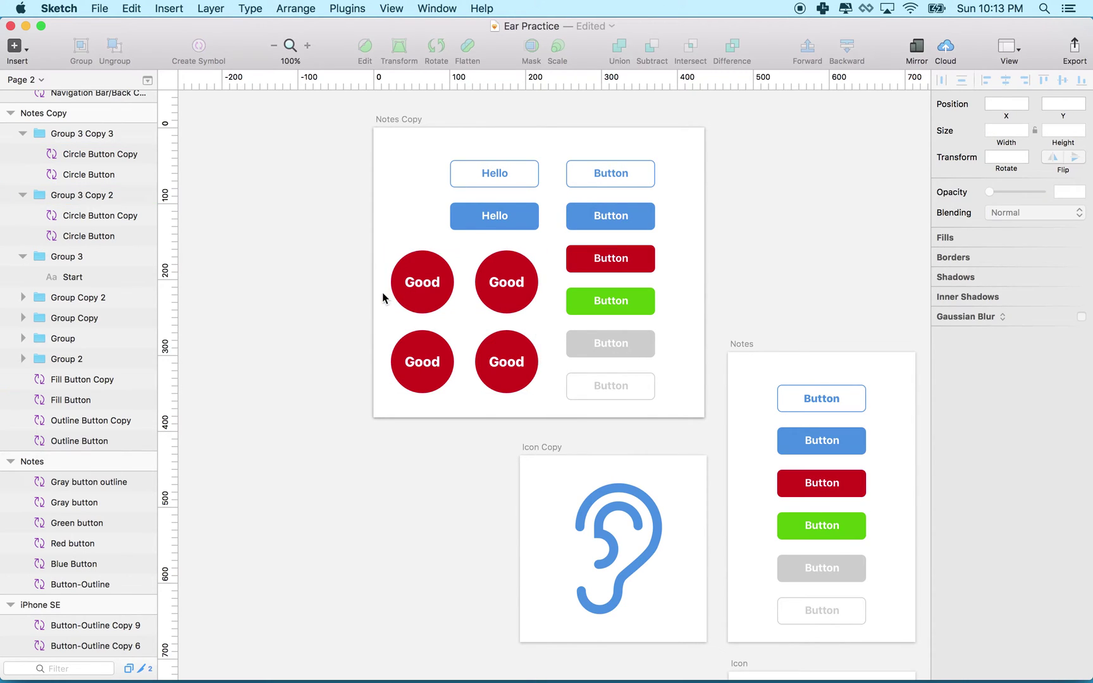
pyautogui.click(401, 305)
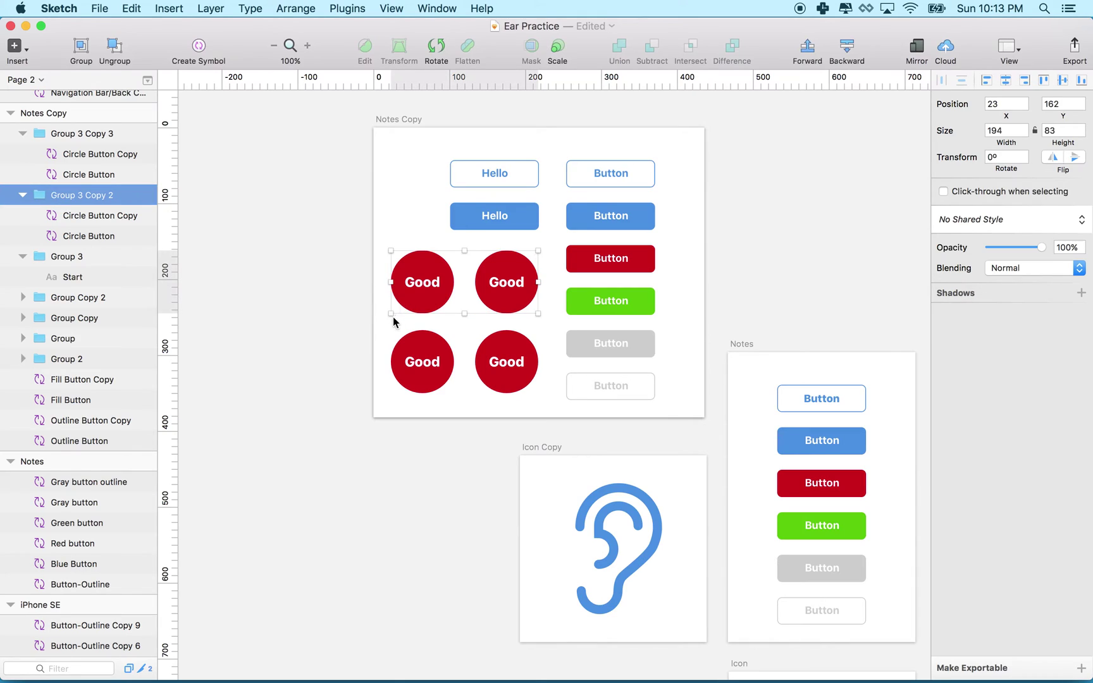
pyautogui.click(396, 326)
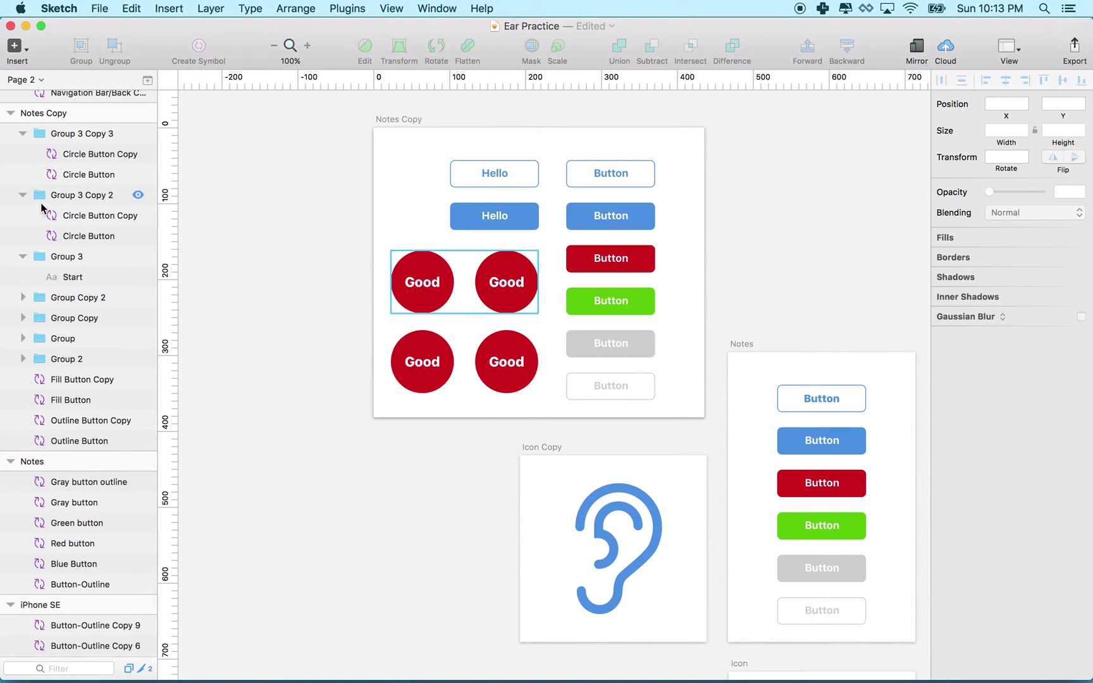
pyautogui.click(43, 198)
pyautogui.keyDown('shift'); pyautogui.click(42, 134); pyautogui.keyUp('shift')
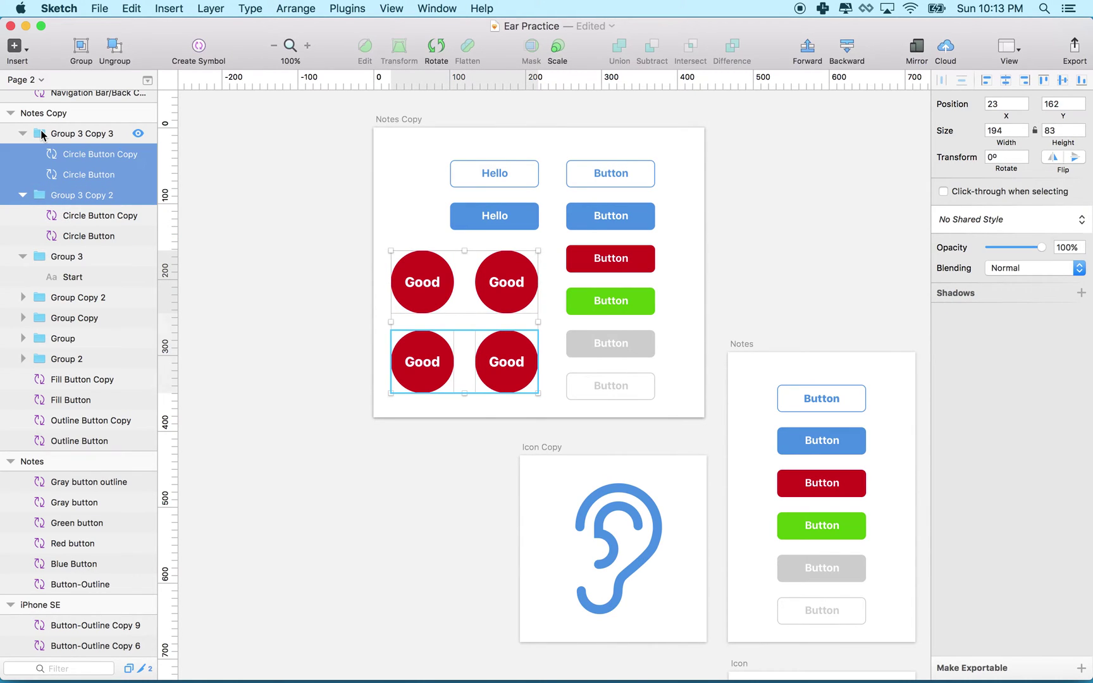
# - Ungroup the top and bottom pairs into four separate Circle Button instances
pyautogui.click(295, 8)
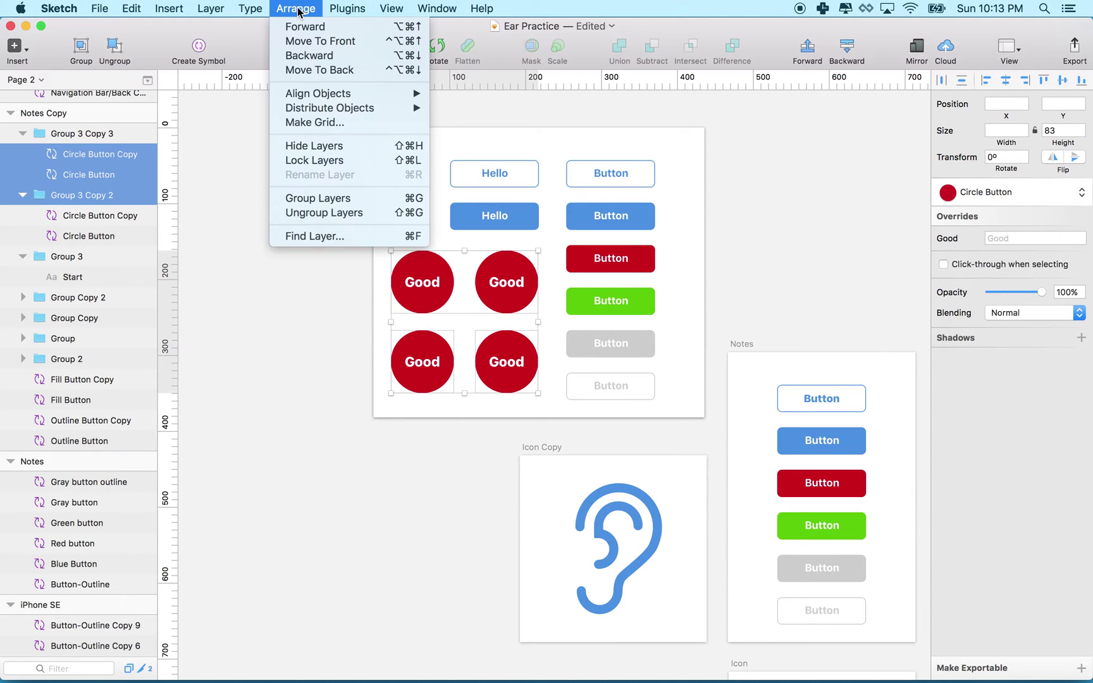
pyautogui.click(299, 212)
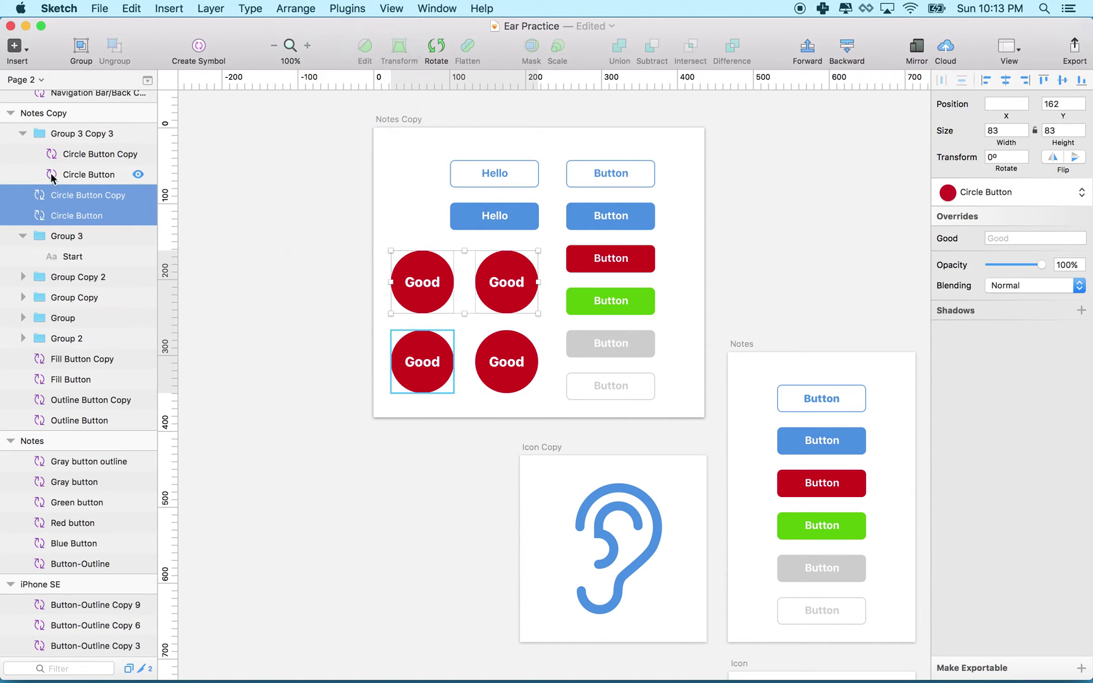
pyautogui.click(42, 136)
pyautogui.click(295, 8)
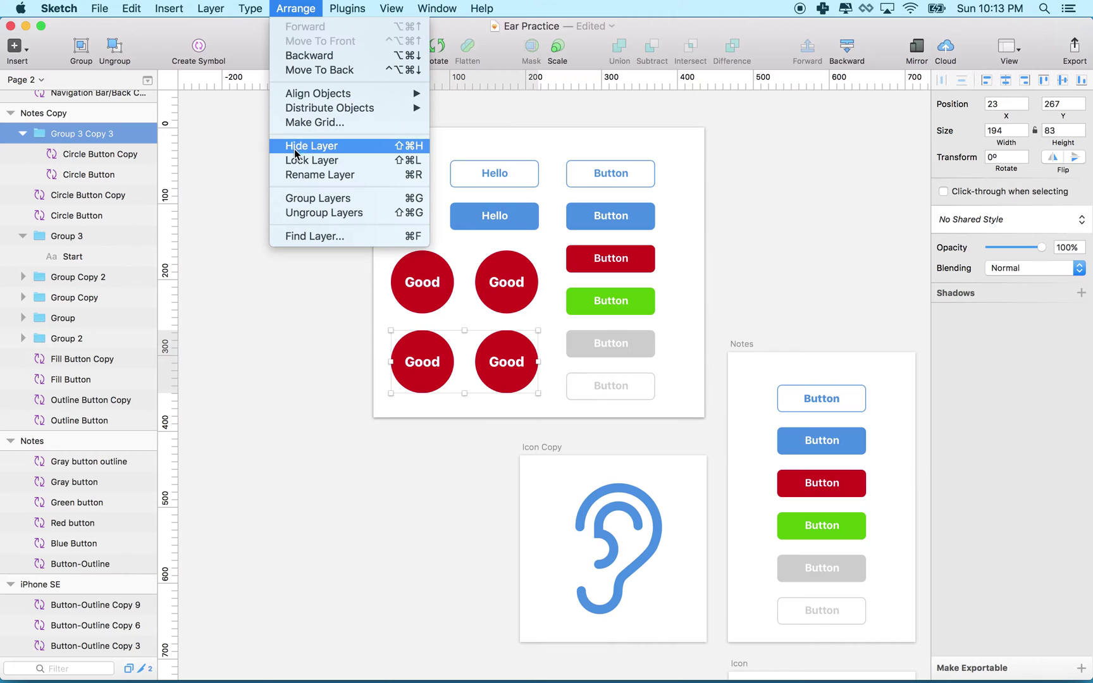
pyautogui.click(302, 213)
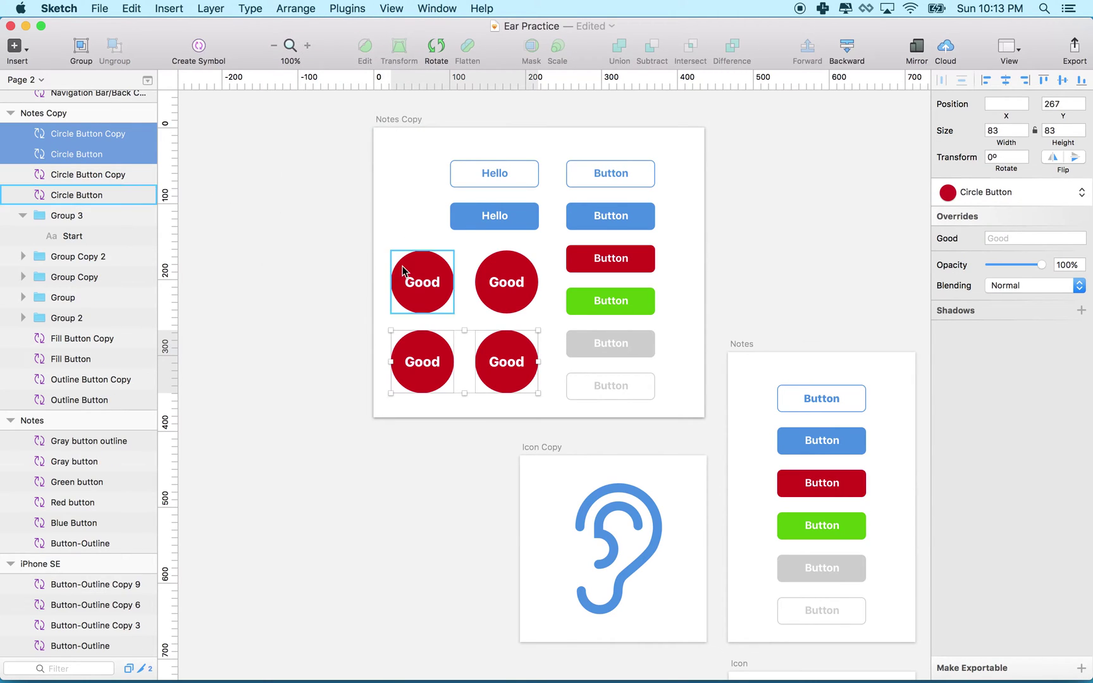
pyautogui.click(410, 220)
pyautogui.click(410, 259)
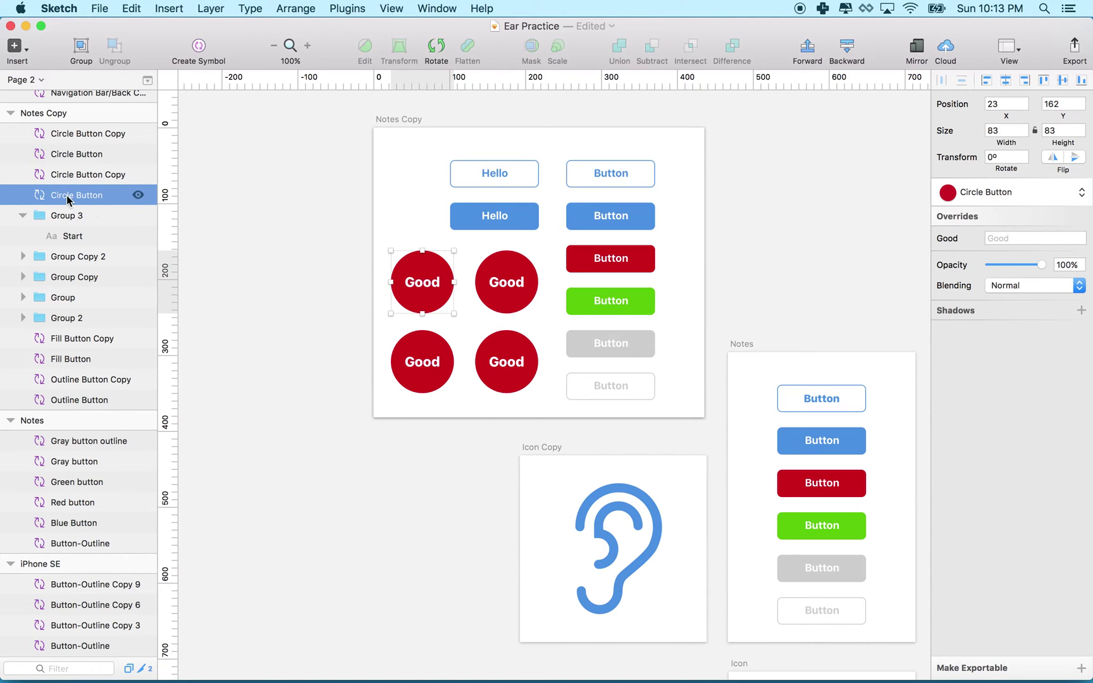
# - Open the Circle Button symbol master for editing
pyautogui.doubleClick(422, 270)
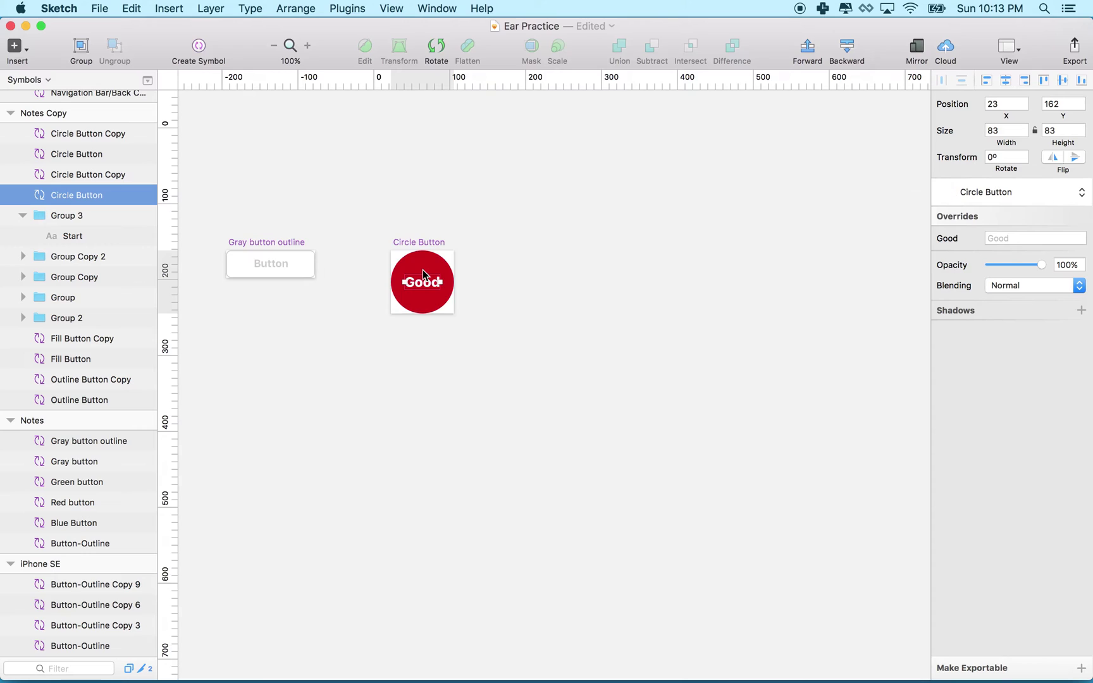
pyautogui.scroll(1, 26, 120)
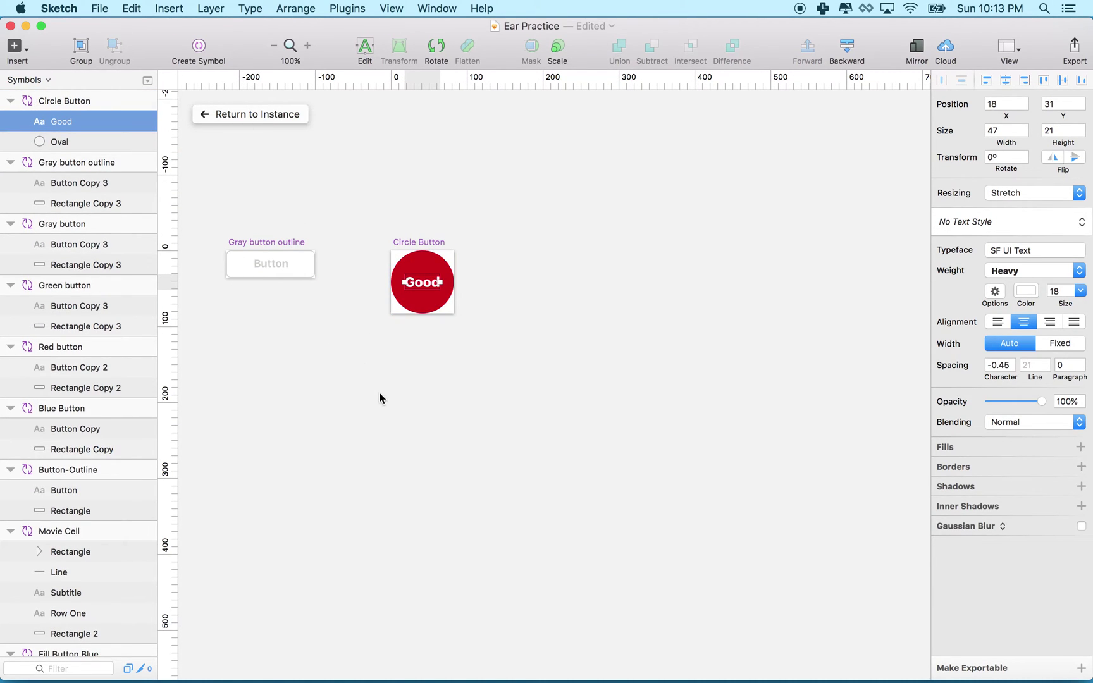
pyautogui.hscroll(-5, 380, 397)
pyautogui.hscroll(-15, 379, 397)
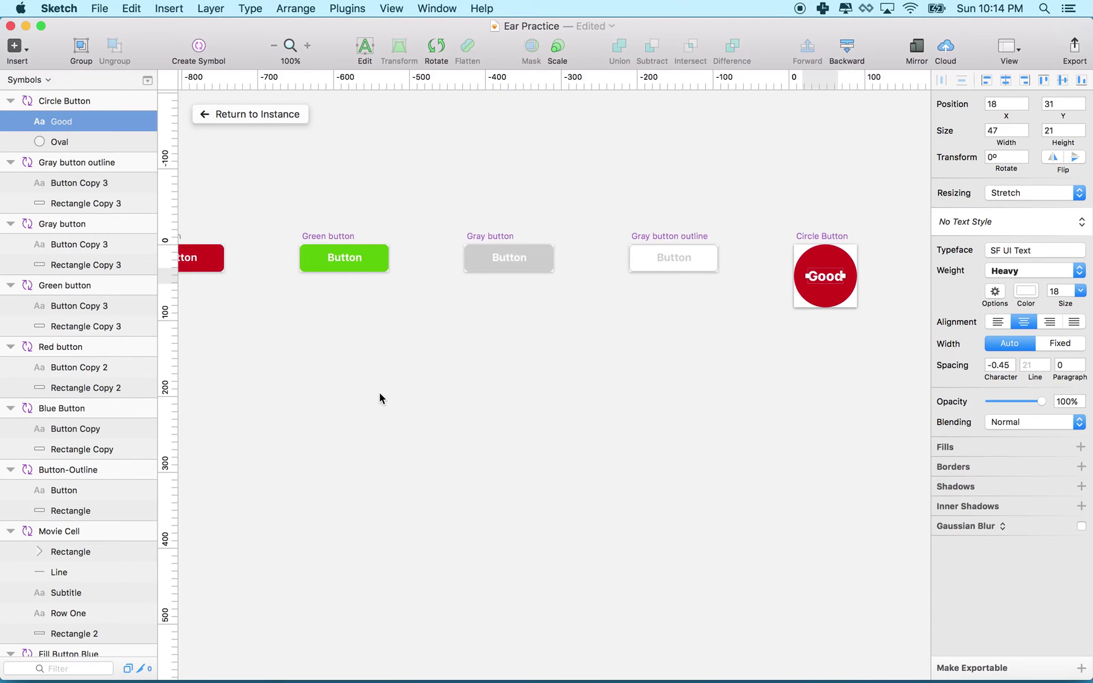
pyautogui.hscroll(-9, 379, 397)
pyautogui.hscroll(13, 379, 398)
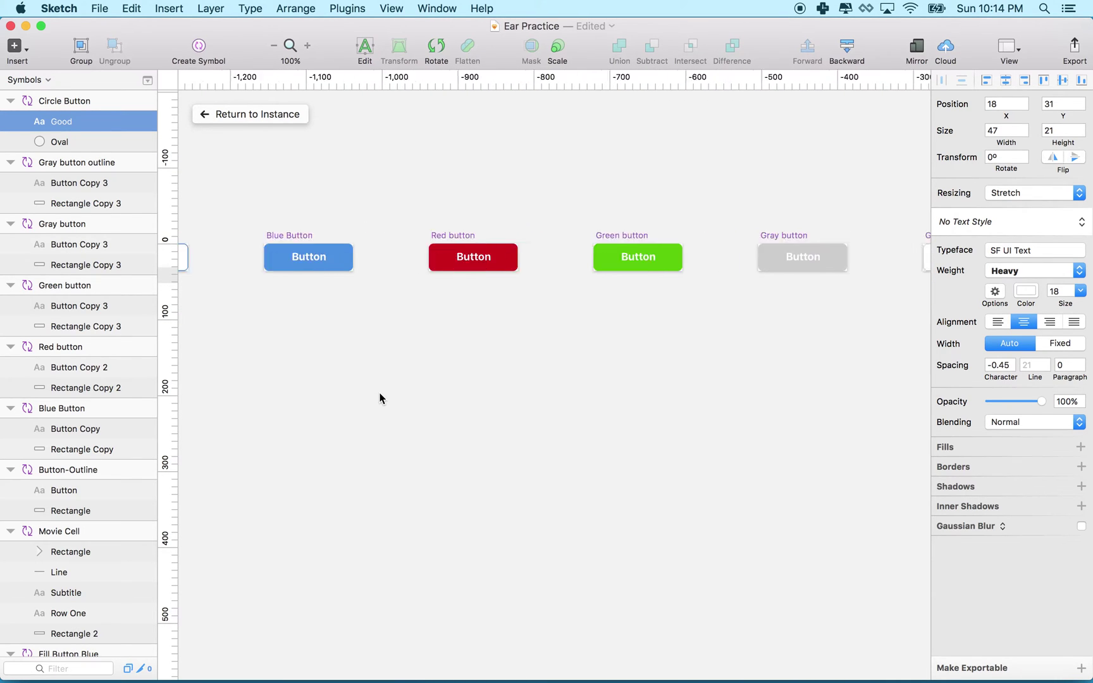
pyautogui.hscroll(15, 380, 397)
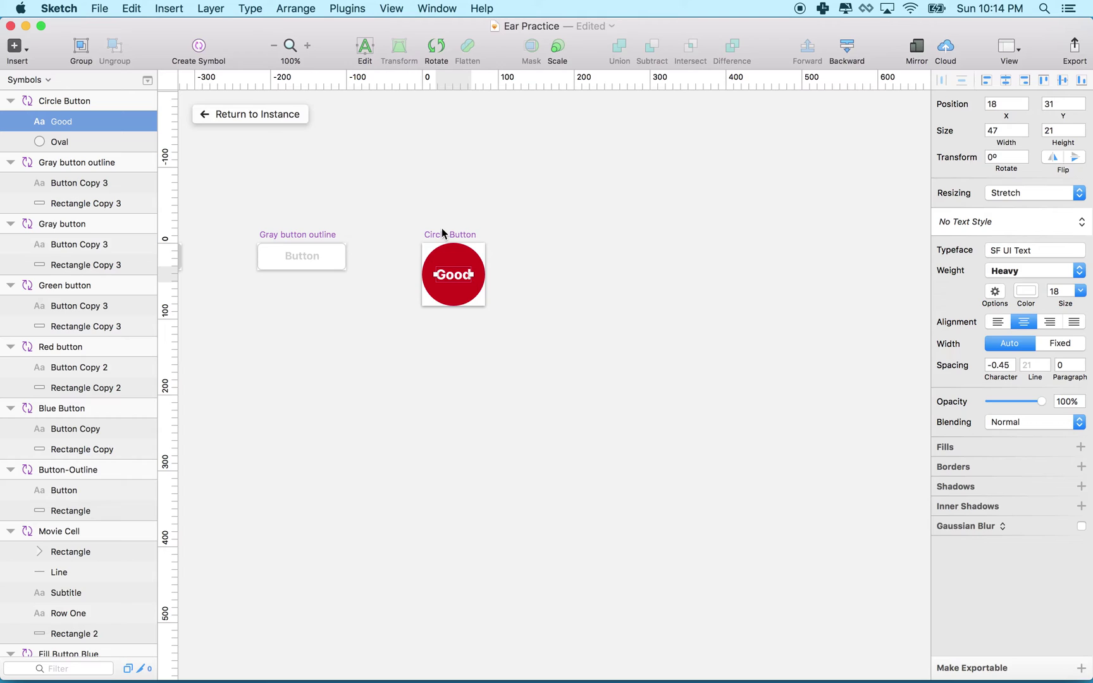
# - Change the master oval's fill from red to blue 4A90E2
pyautogui.click(449, 253)
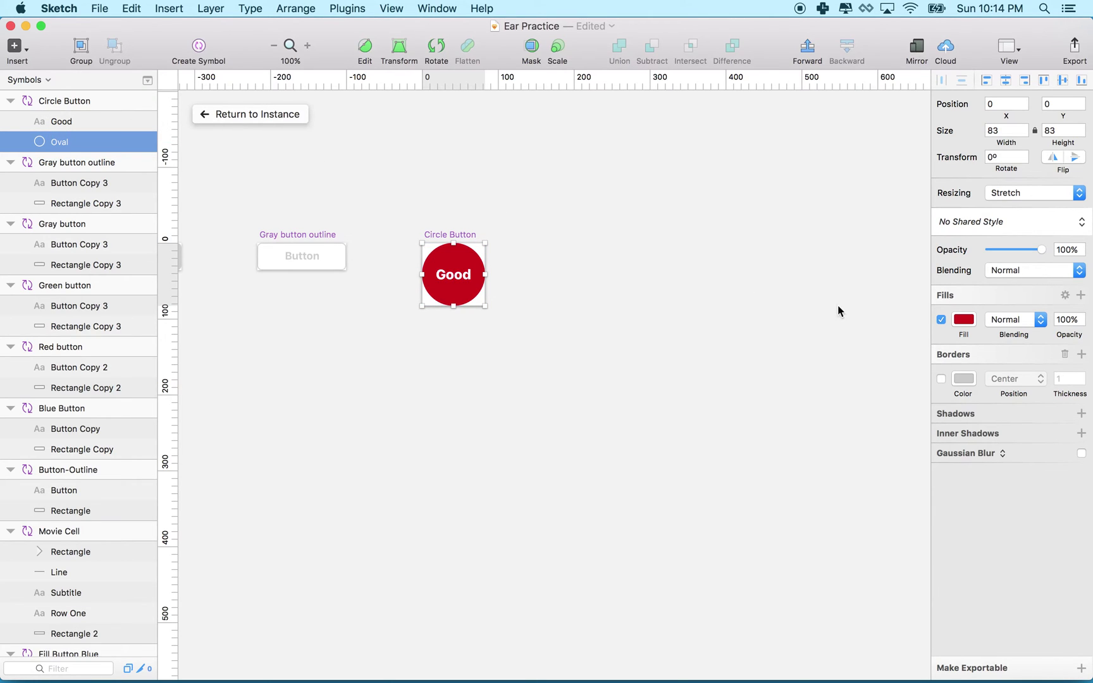
pyautogui.click(964, 320)
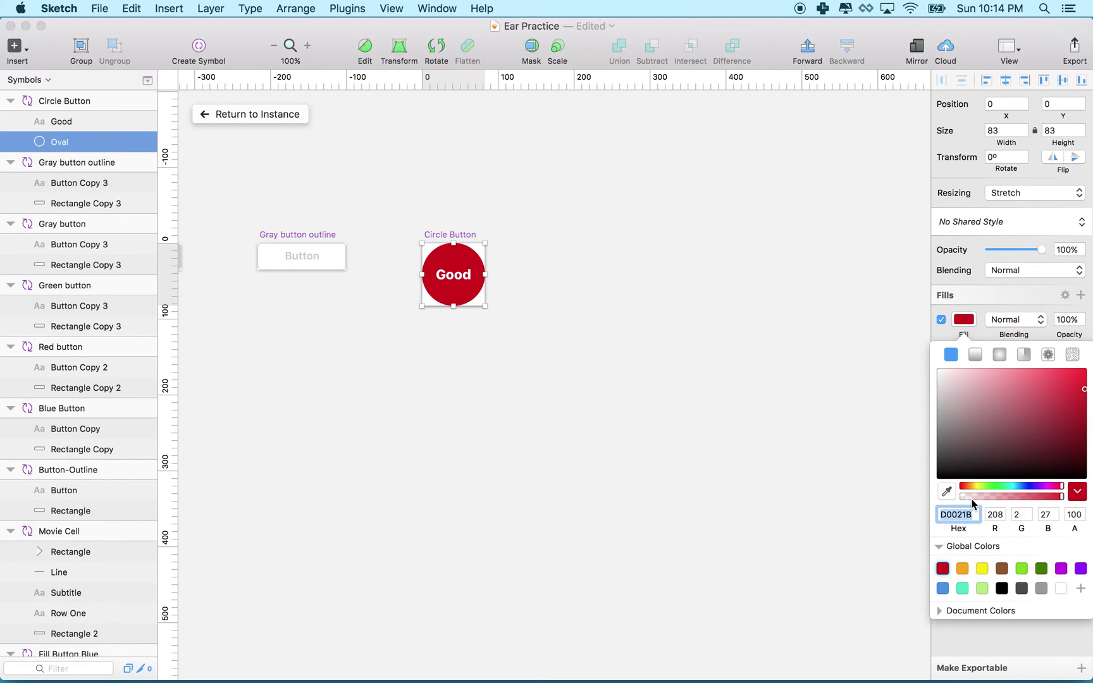
pyautogui.click(943, 589)
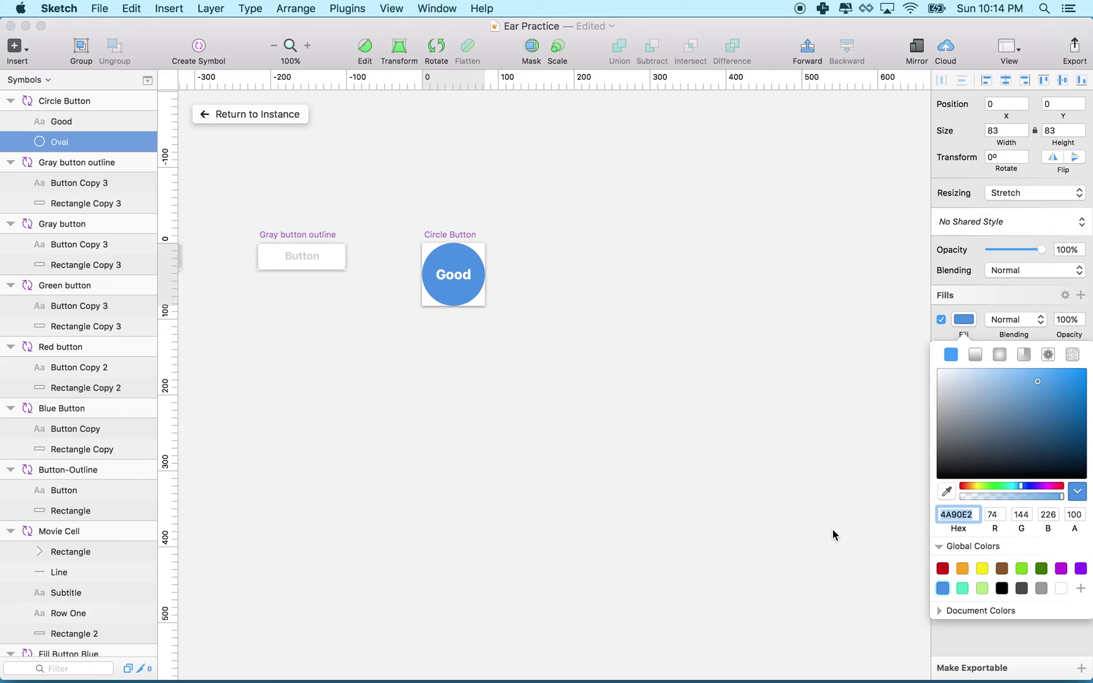
pyautogui.click(504, 332)
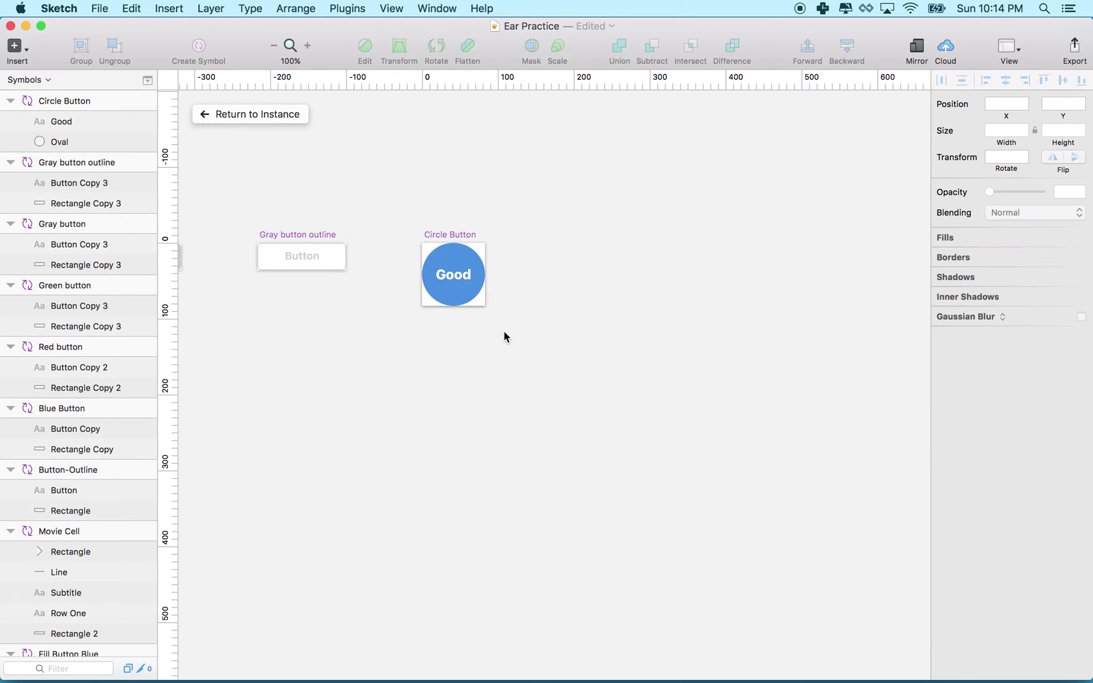
pyautogui.click(249, 114)
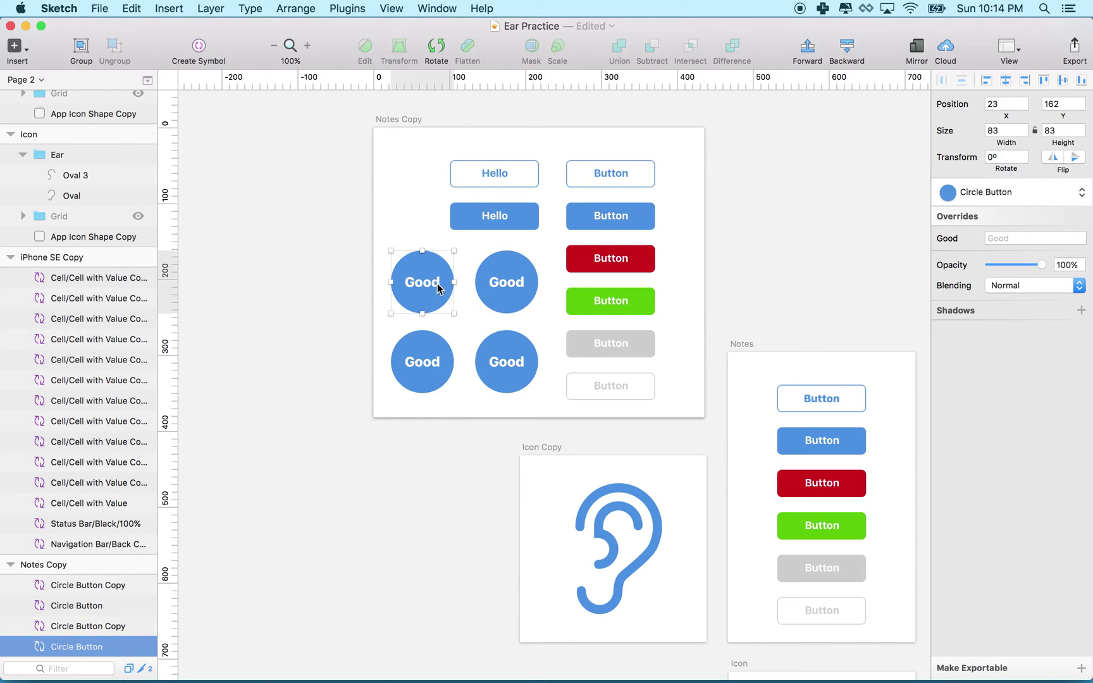
# - Select the bottom-right blue Good circle instance
pyautogui.click(502, 362)
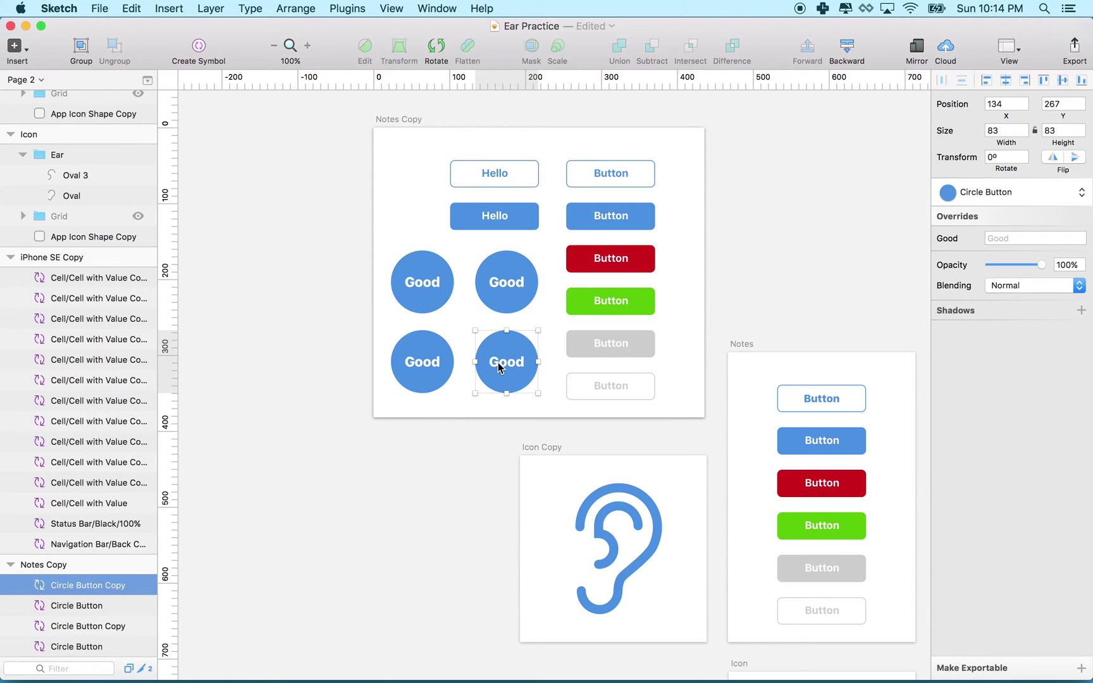
# - Change the Circle Button master's label from Good to Hello, then return to the circle instances
pyautogui.doubleClick(498, 364)
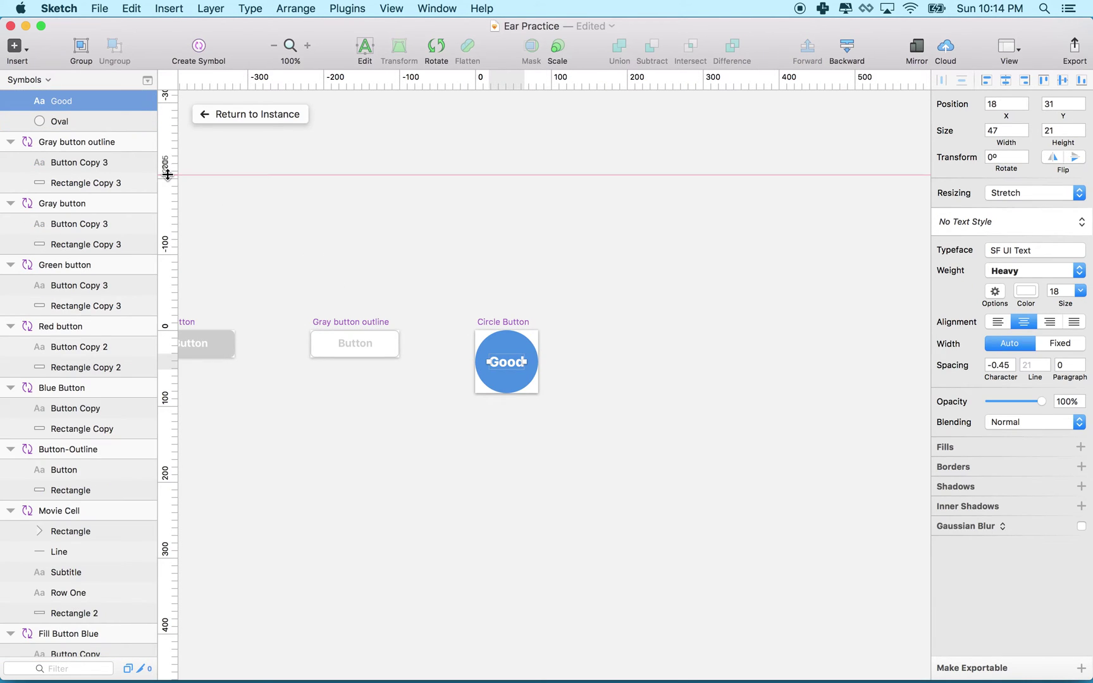
pyautogui.doubleClick(509, 364)
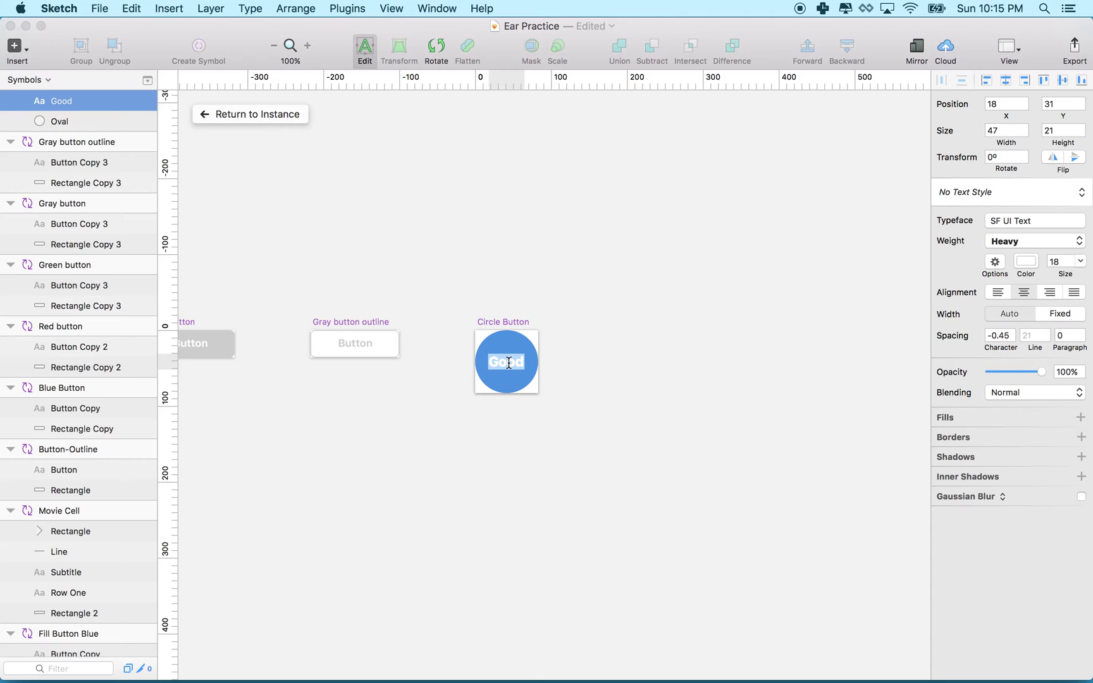
pyautogui.write('Hello')
pyautogui.press('Escape')
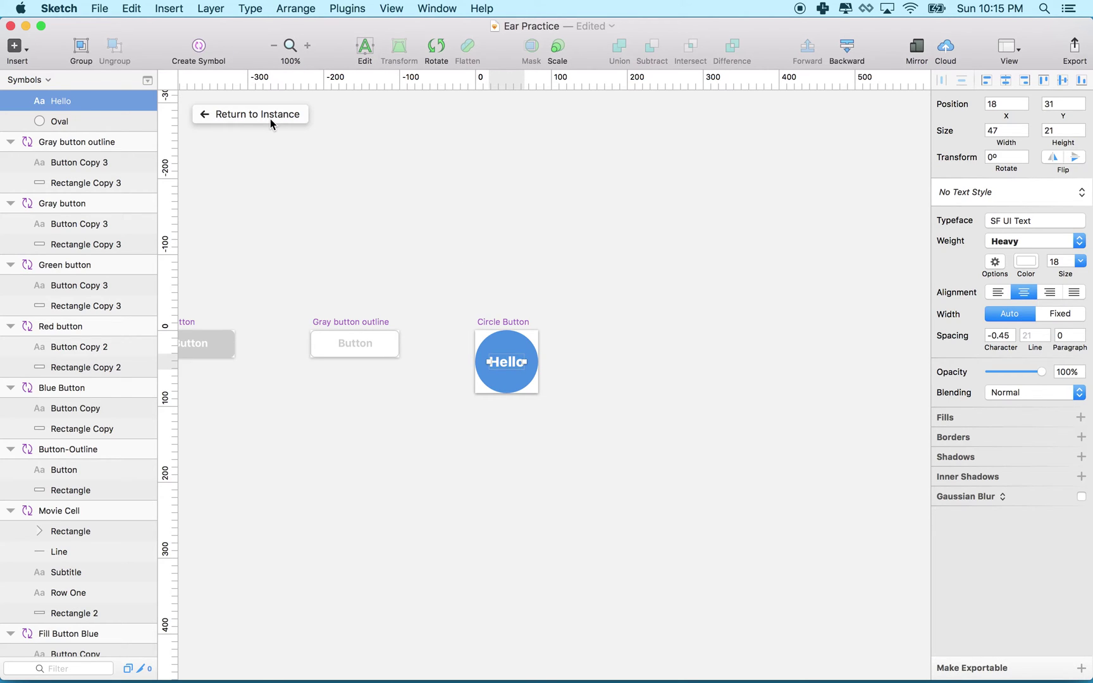
pyautogui.click(252, 115)
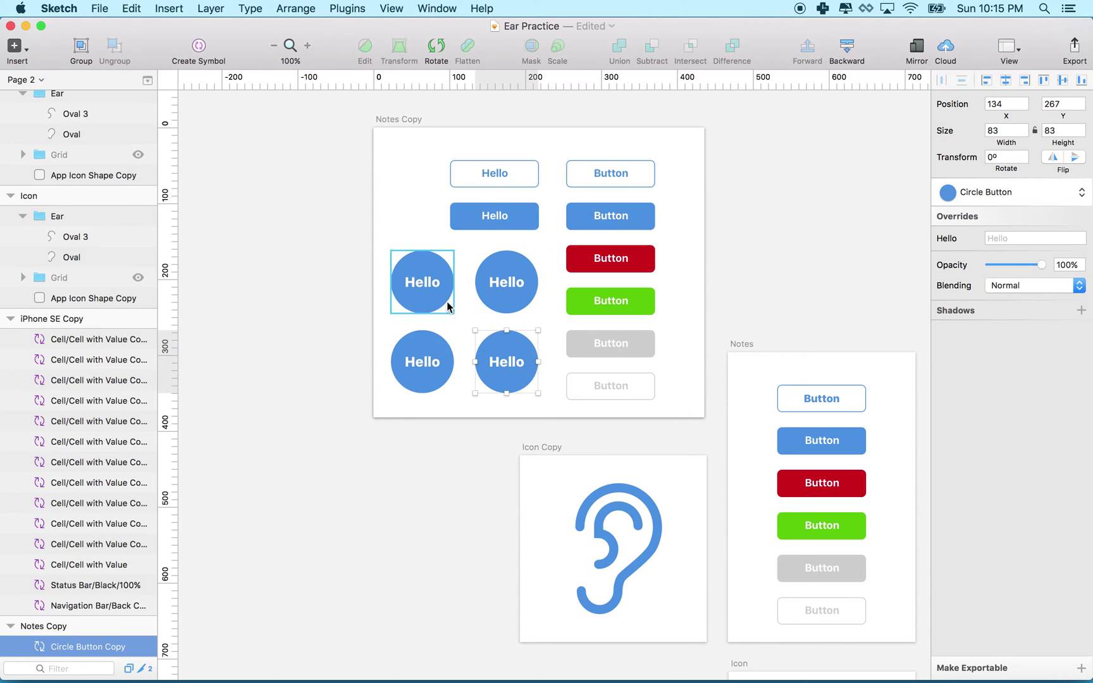
# - Override the top-right circle's label to Start
pyautogui.click(427, 291)
pyautogui.click(427, 288)
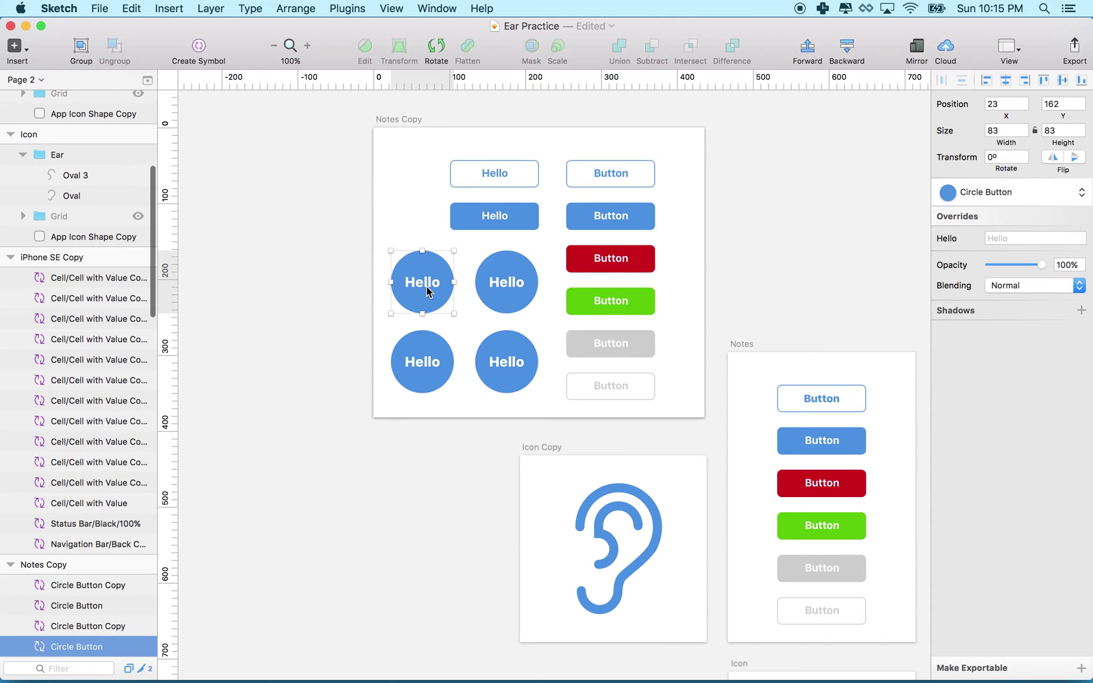
pyautogui.click(522, 286)
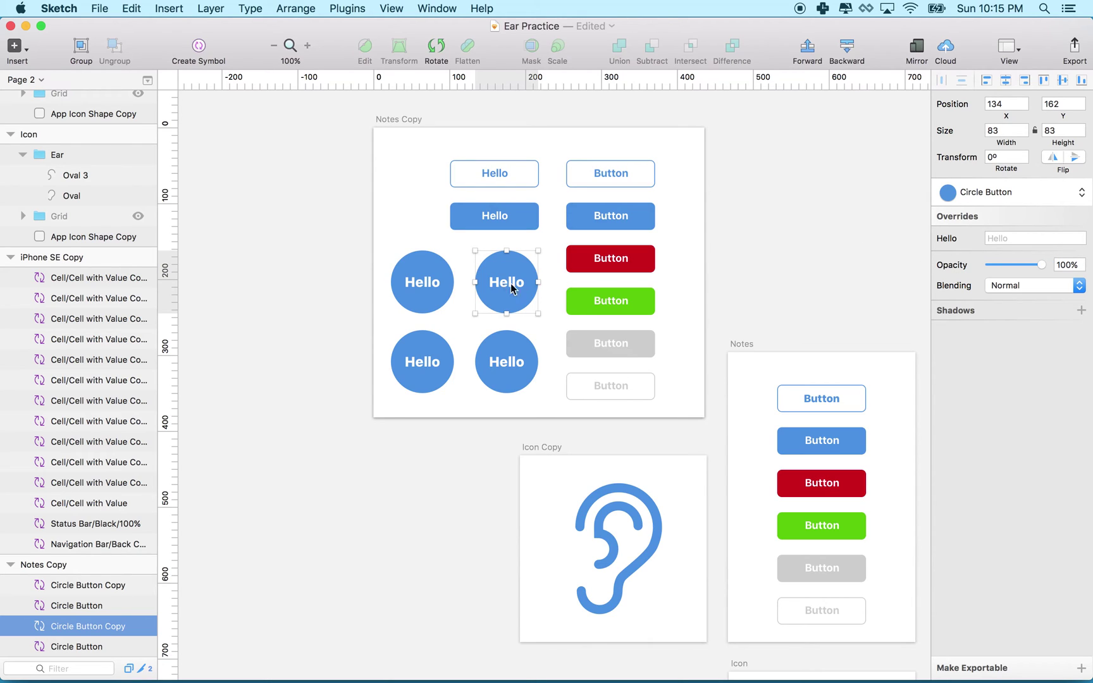
pyautogui.click(1024, 240)
pyautogui.write('Start')
pyautogui.press('Return')
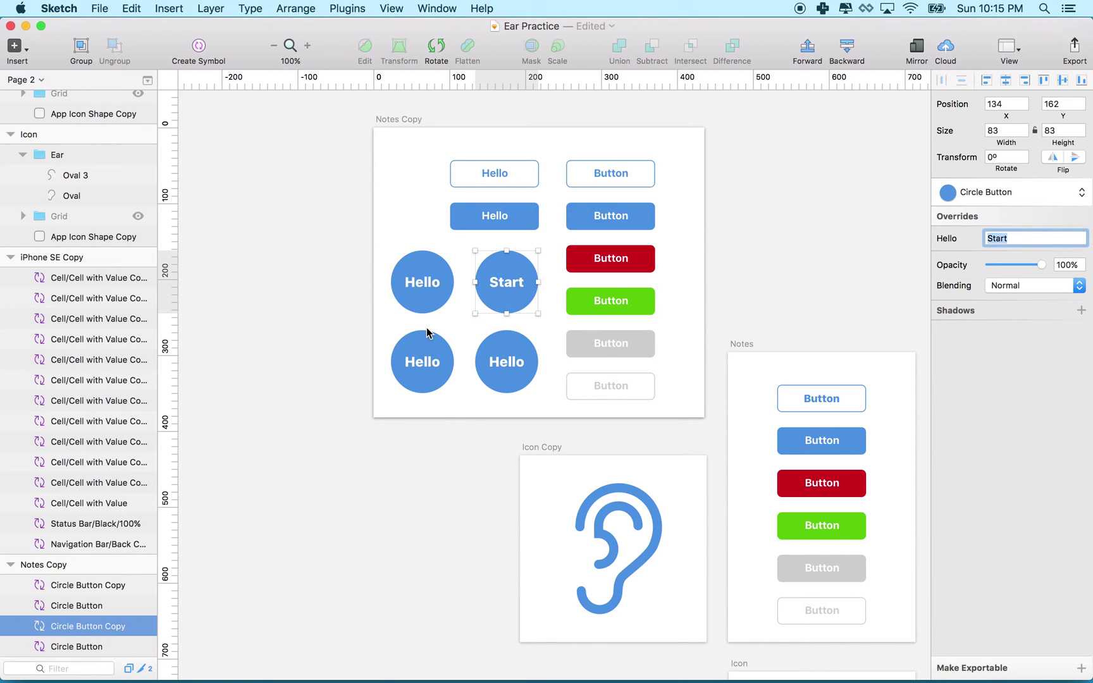
# - Override the lower-left and lower-right circle labels to Pause and Resume
pyautogui.click(429, 336)
pyautogui.click(1035, 238)
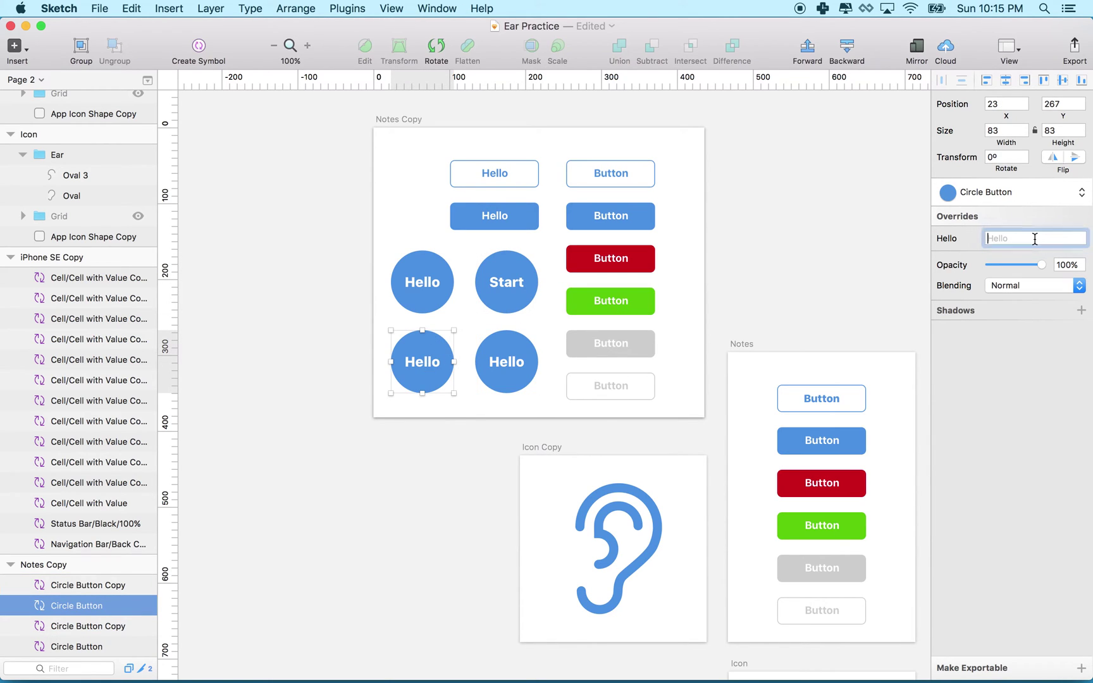
pyautogui.write('Pause')
pyautogui.press('Return')
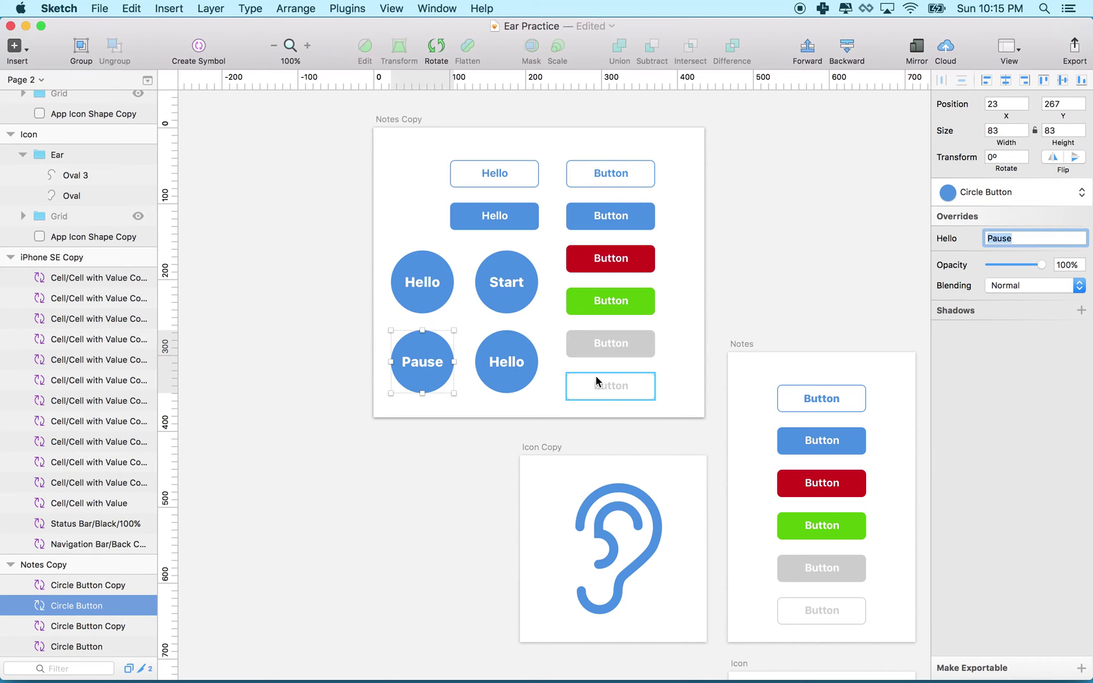
pyautogui.click(506, 364)
pyautogui.click(1016, 240)
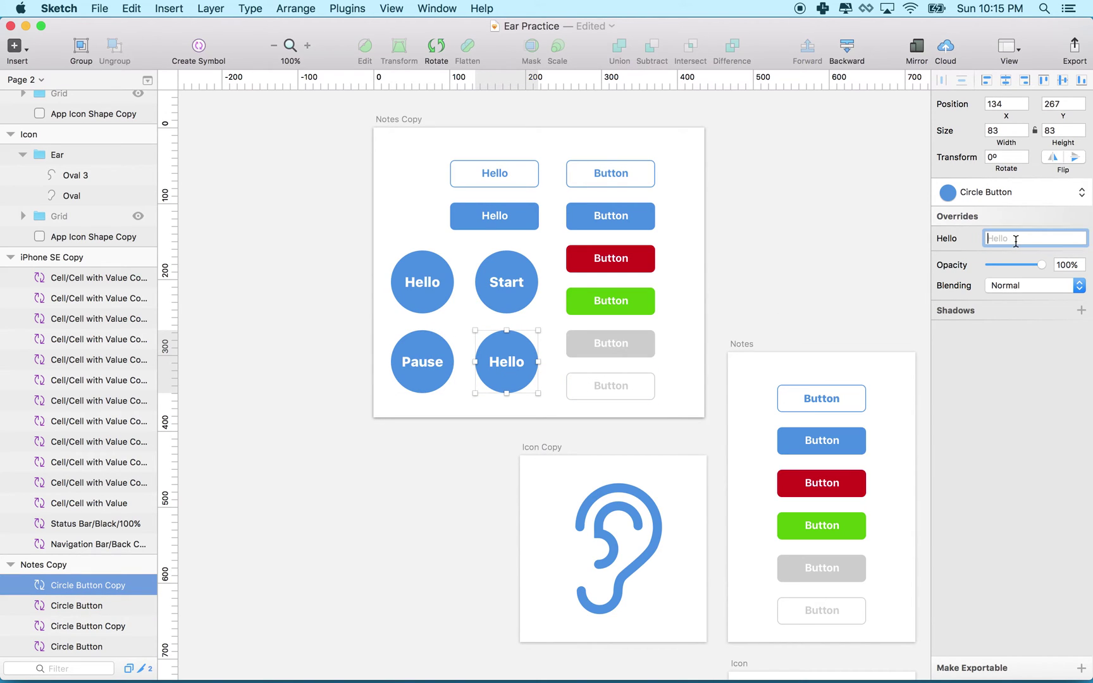
pyautogui.write('Resume')
pyautogui.press('Return')
pyautogui.hscroll(5, 517, 359)
pyautogui.scroll(-1, 516, 358)
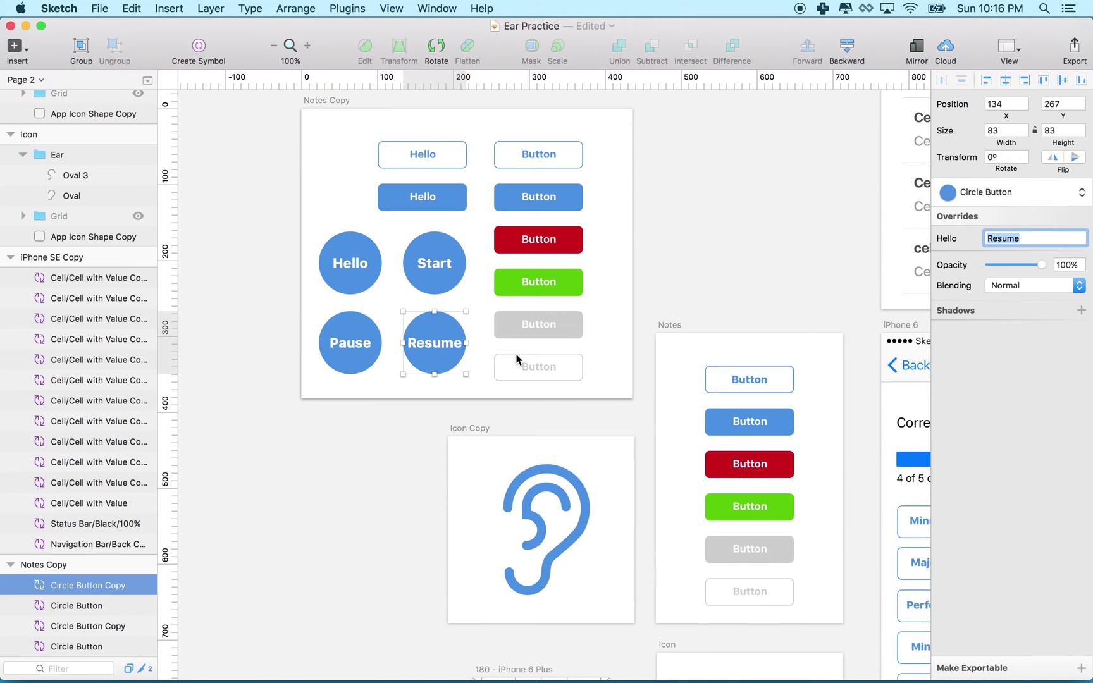
# - Delete the Play Interval and Next Interval buttons from the iPhone 6 screen
pyautogui.hscroll(10, 516, 358)
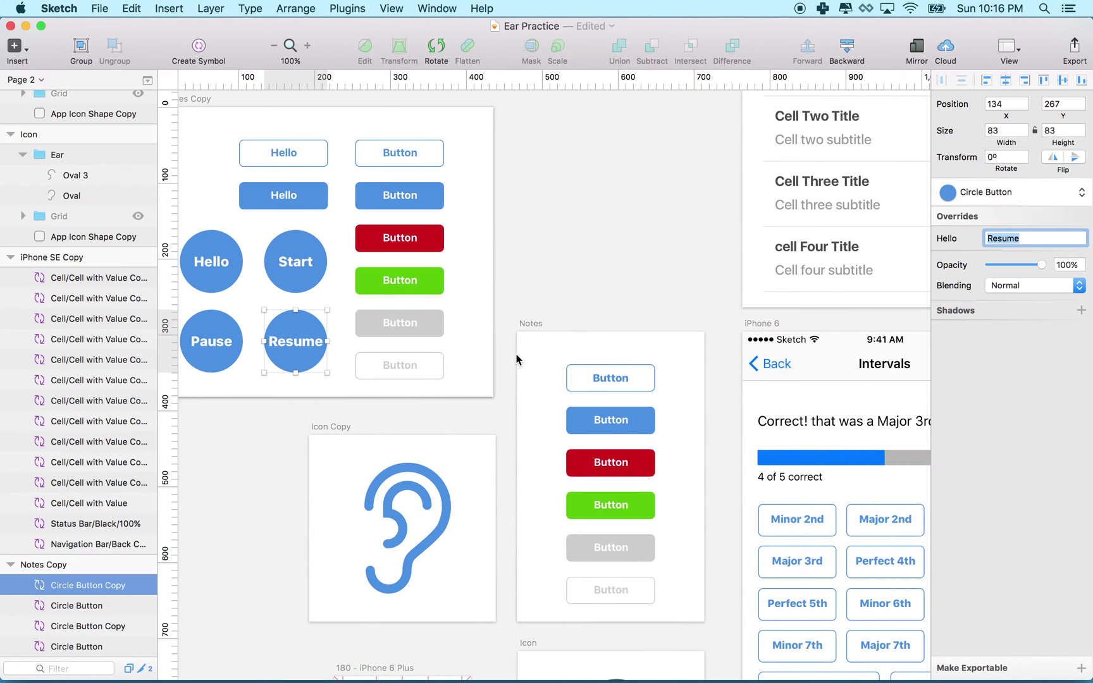
pyautogui.hscroll(-11, 517, 358)
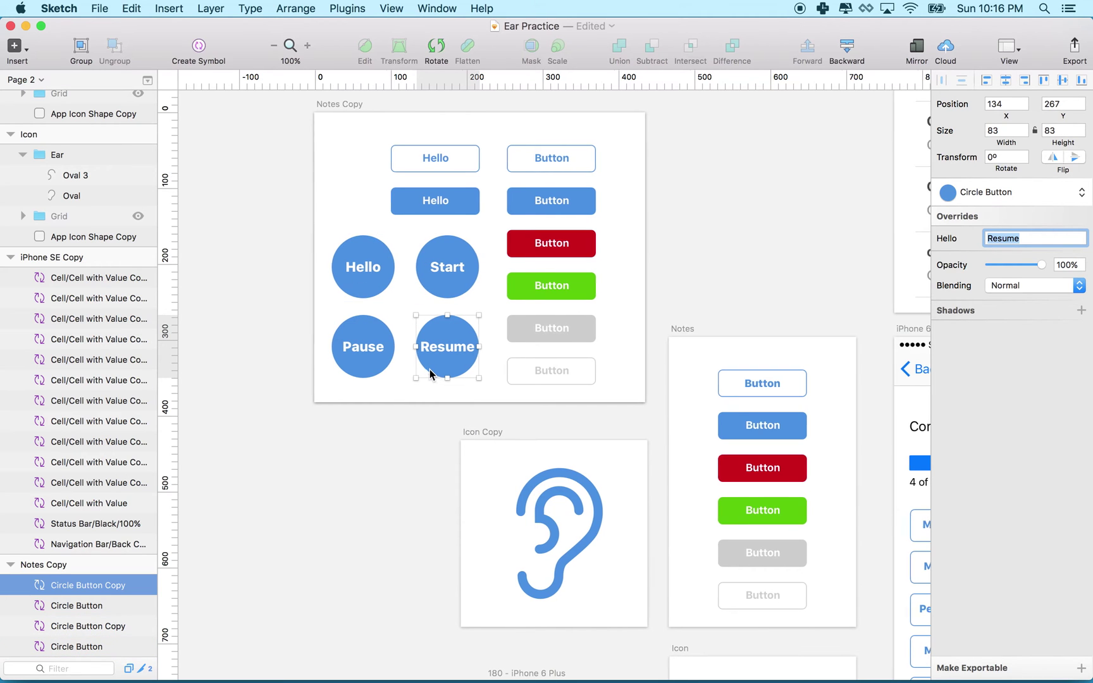
pyautogui.hscroll(14, 429, 373)
pyautogui.scroll(-5, 430, 373)
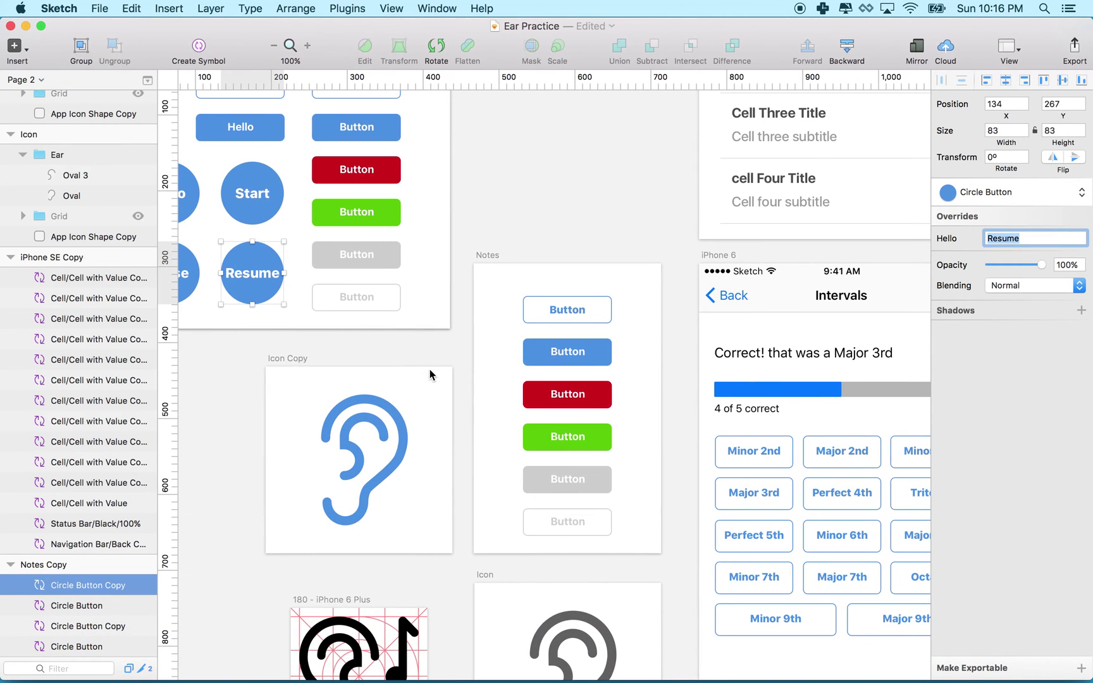
pyautogui.scroll(-11, 353, 299)
pyautogui.hscroll(14, 353, 299)
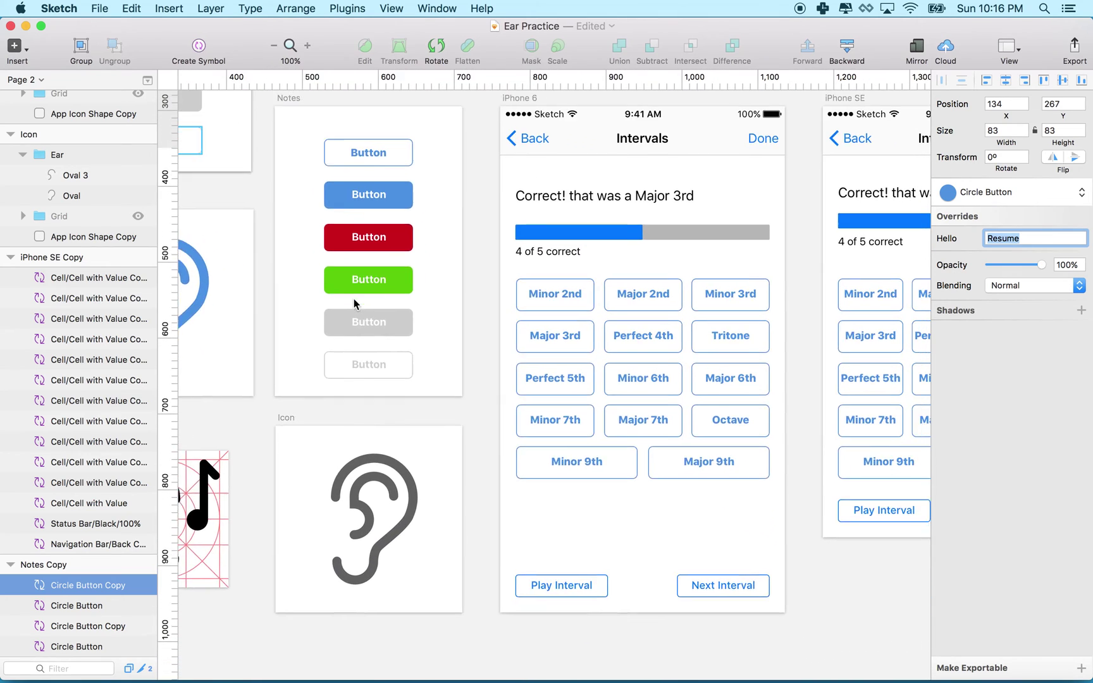
pyautogui.hscroll(2, 353, 299)
pyautogui.scroll(-1, 354, 299)
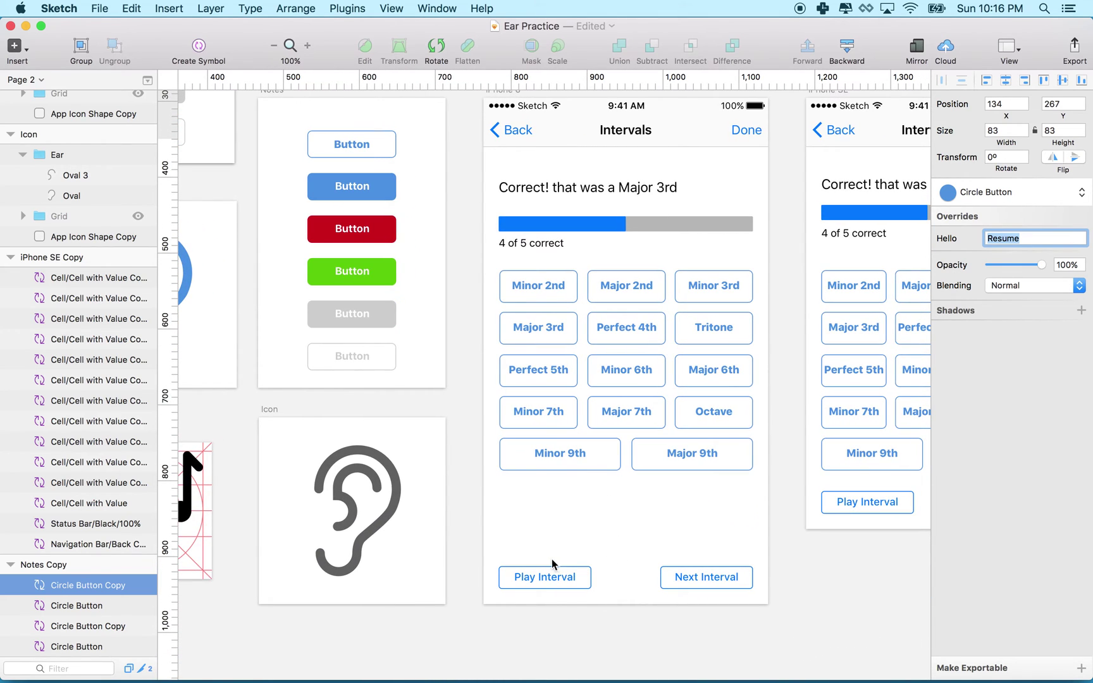
pyautogui.scroll(-5, 552, 564)
pyautogui.click(548, 514)
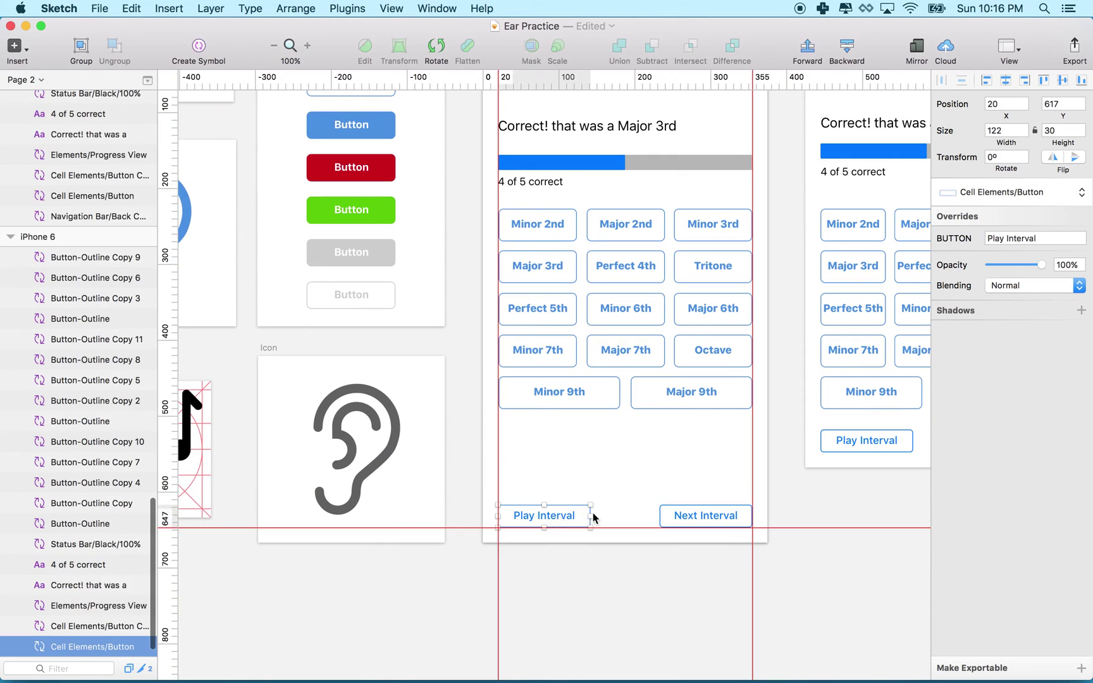
pyautogui.press('Delete')
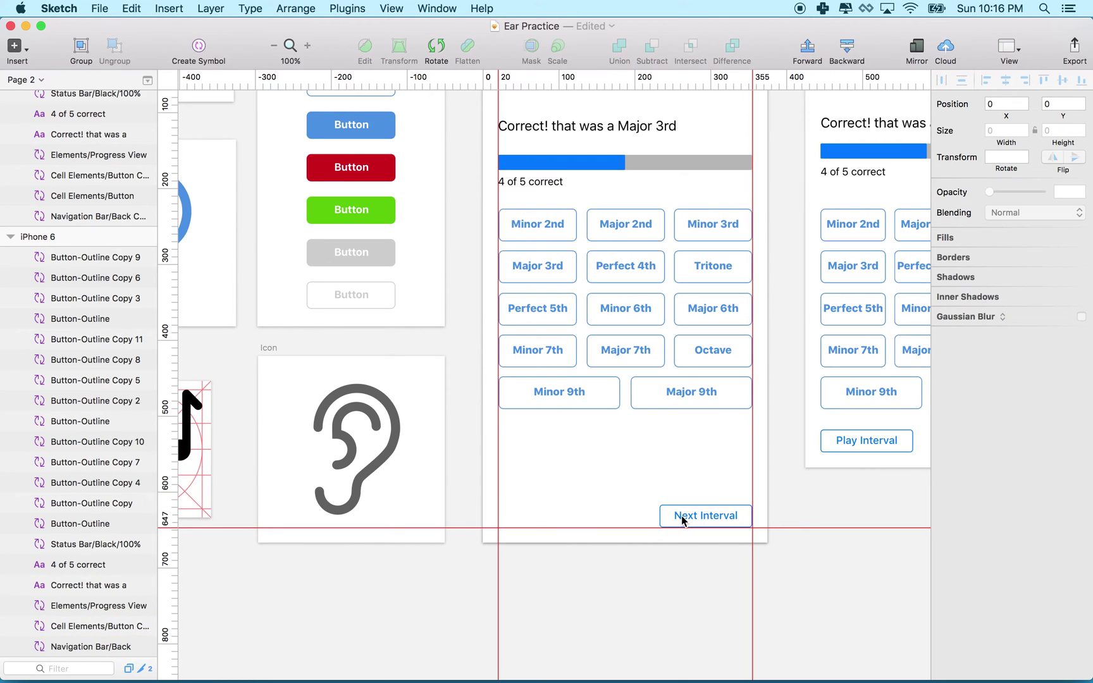
pyautogui.click(688, 516)
pyautogui.press('Delete')
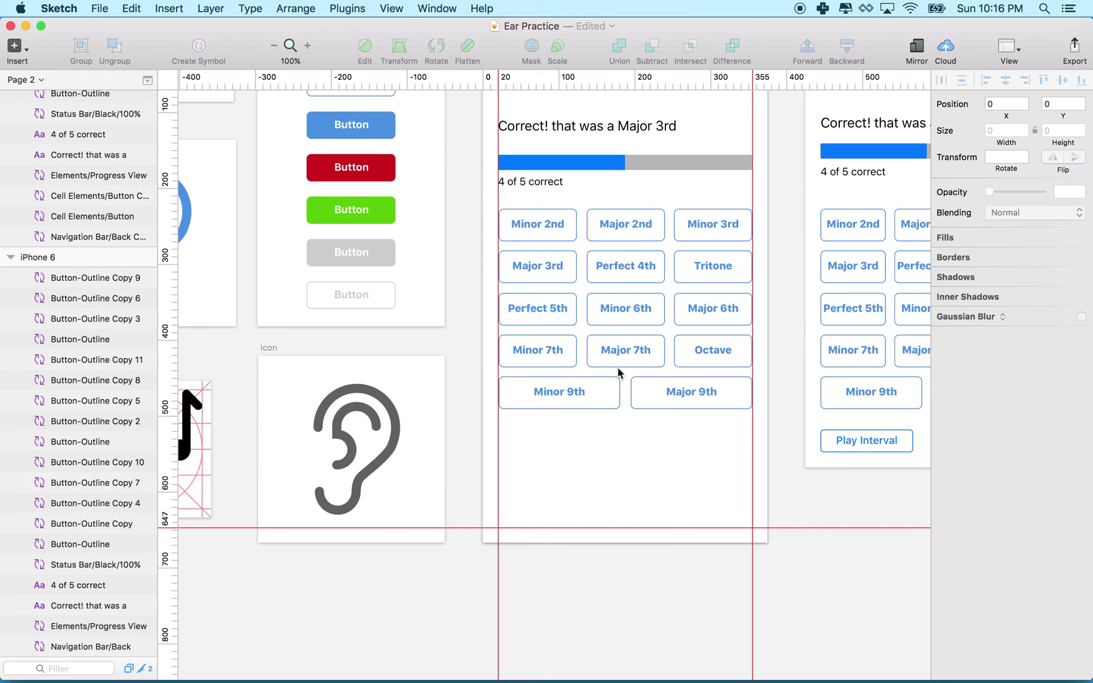
# - Arrange the interval buttons into a grid and place a Minor 9th copy near the bottom
pyautogui.click(585, 393)
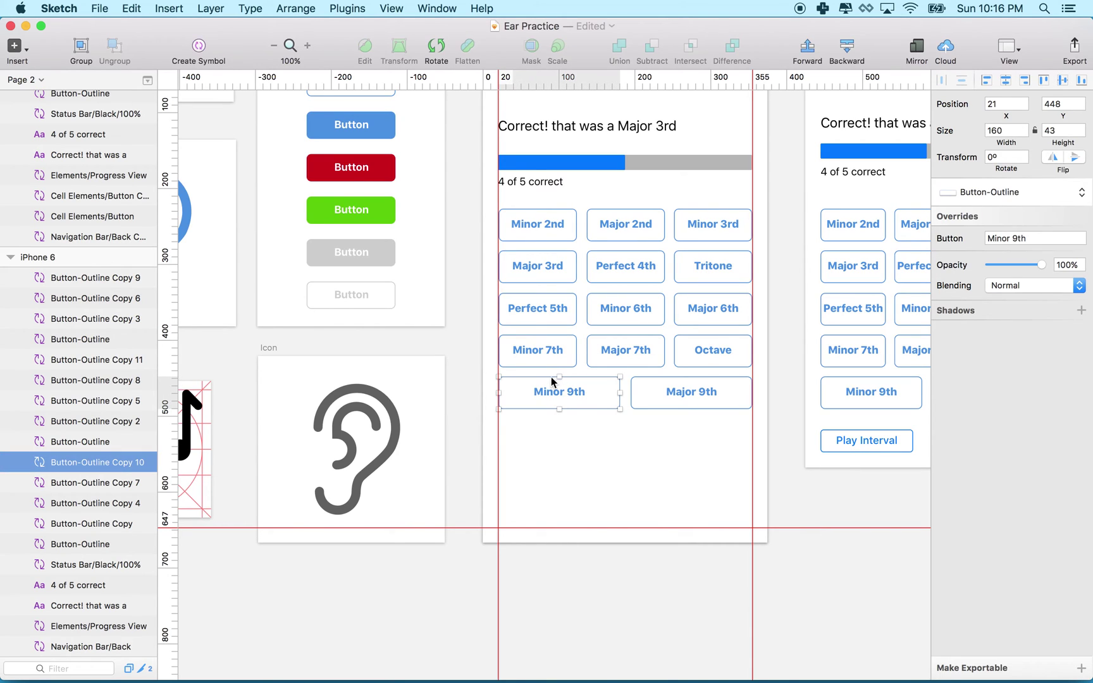
pyautogui.click(533, 355)
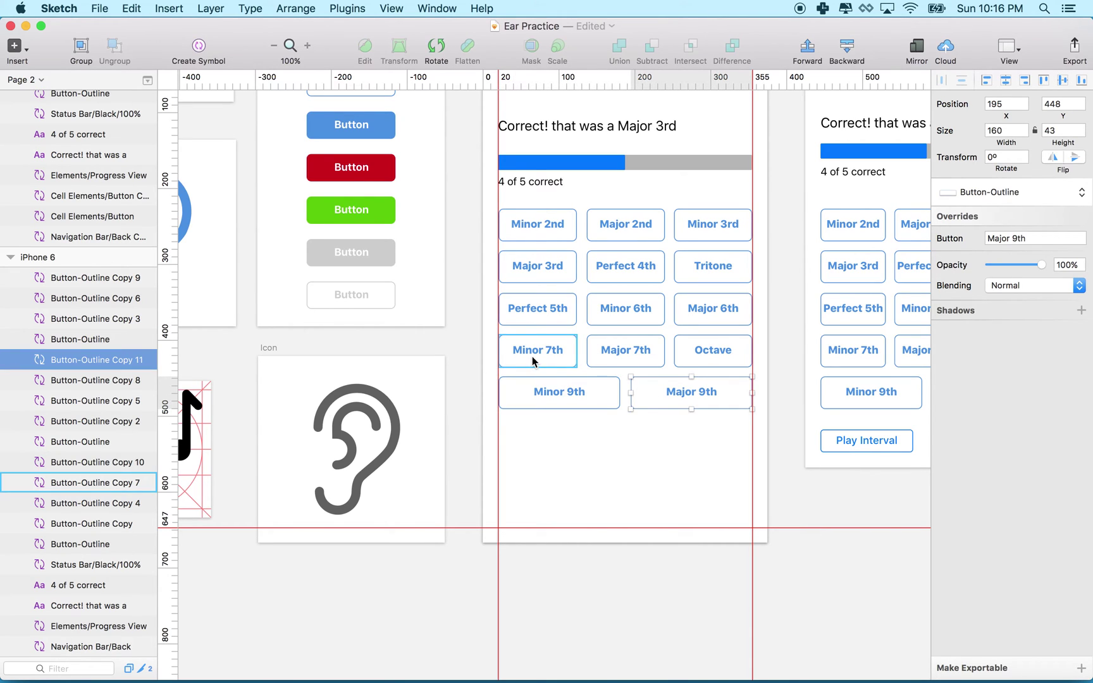
pyautogui.click(610, 354)
pyautogui.click(698, 351)
pyautogui.click(705, 307)
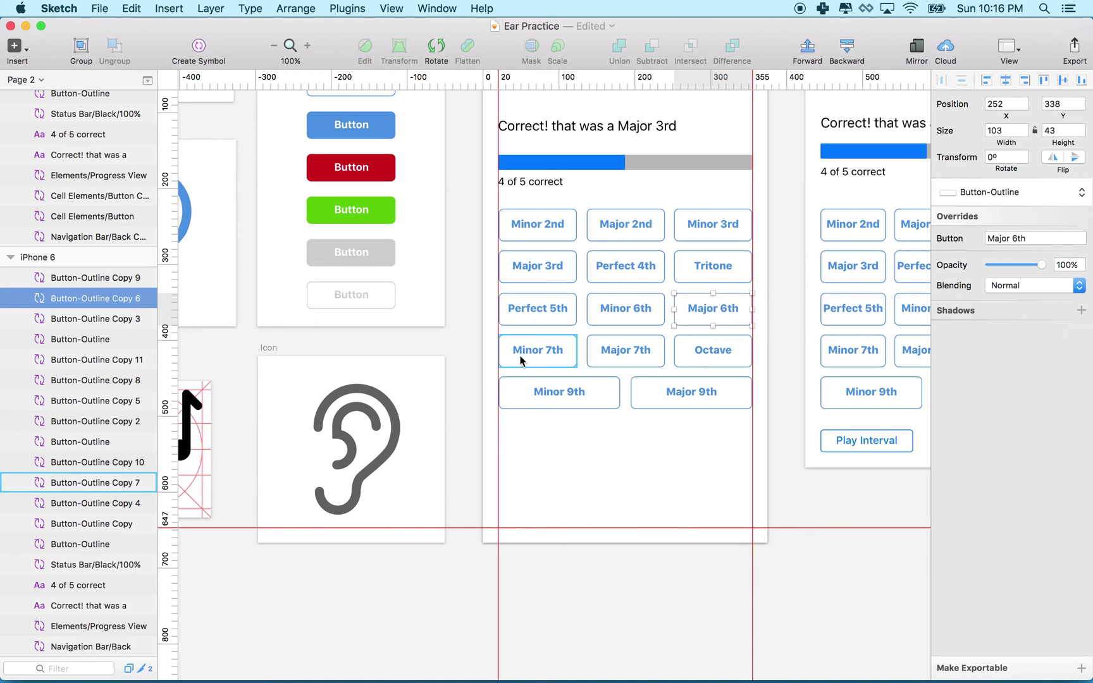
pyautogui.moveTo(593, 200); pyautogui.dragTo(628, 389)
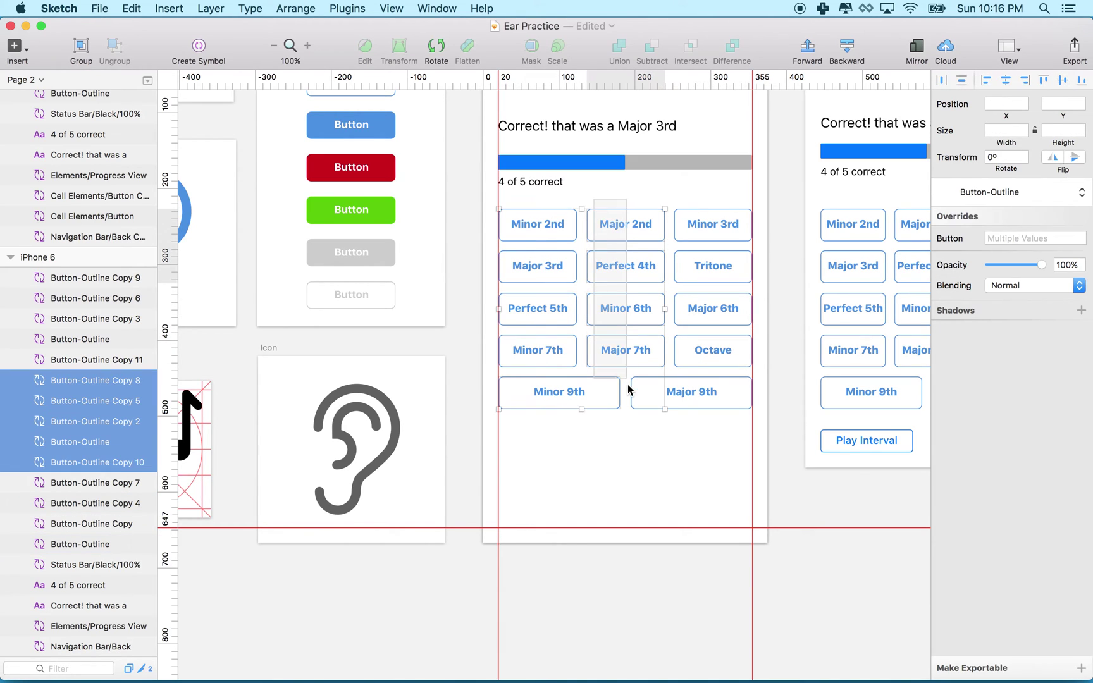
pyautogui.scroll(2, 360, 121)
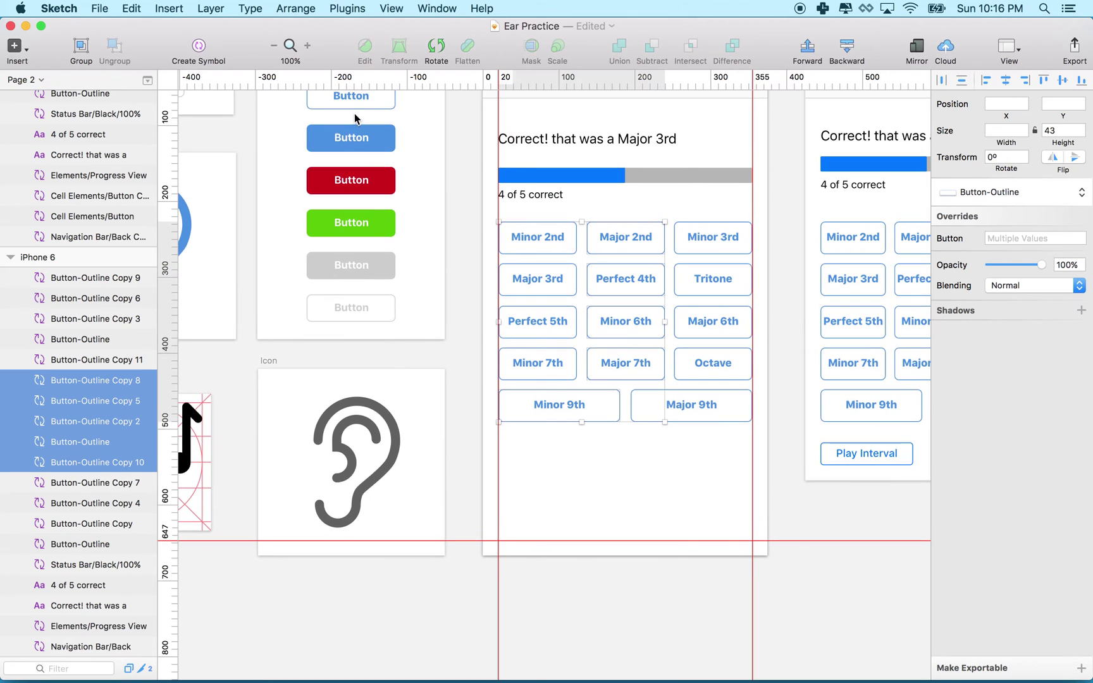
pyautogui.scroll(3, 355, 118)
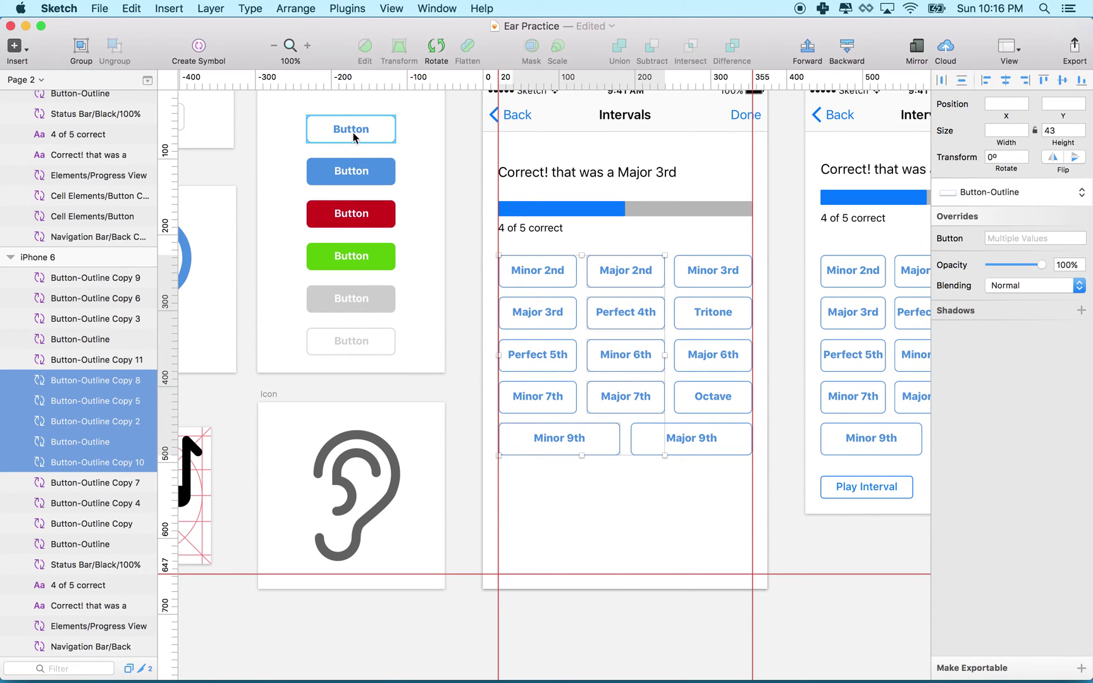
pyautogui.click(583, 502)
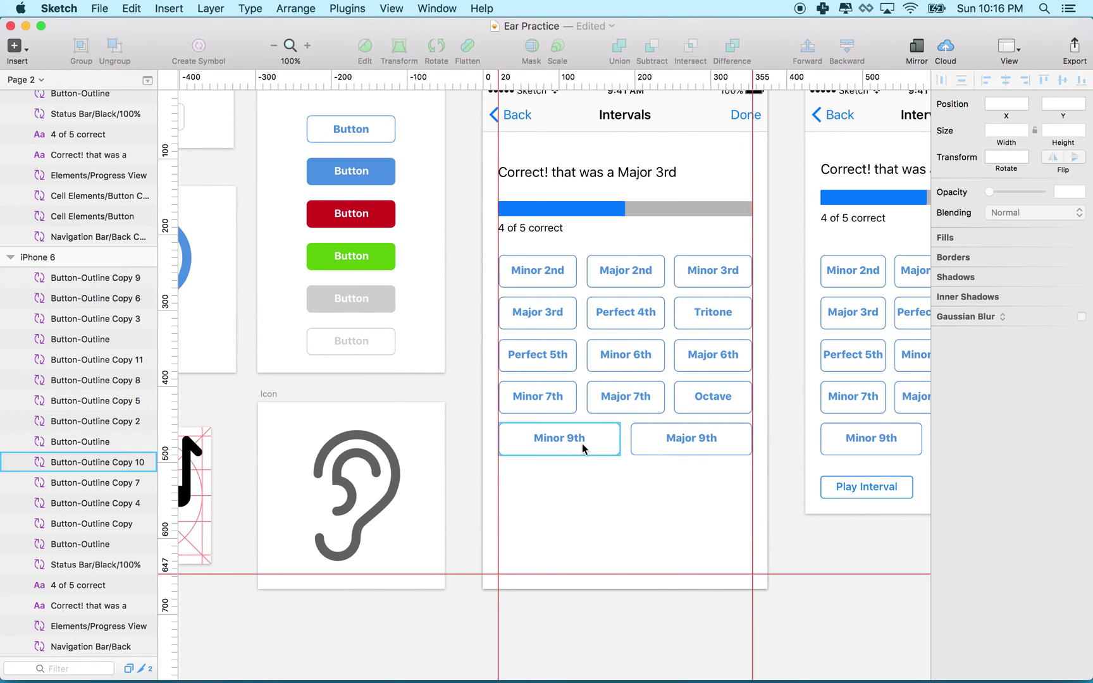
pyautogui.click(578, 444)
pyautogui.moveTo(576, 445); pyautogui.dragTo(745, 563)
# - Override the bottom Minor 9th copy's label to Play Interval, then check the Major 3rd button's overrides
pyautogui.click(639, 505)
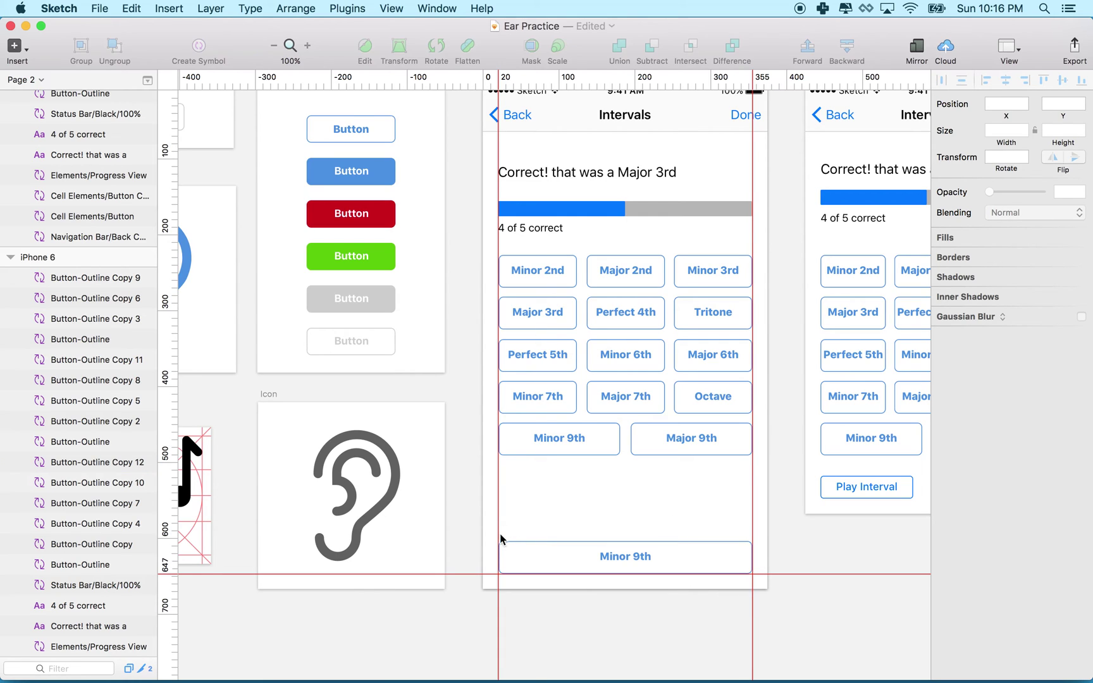
pyautogui.click(611, 559)
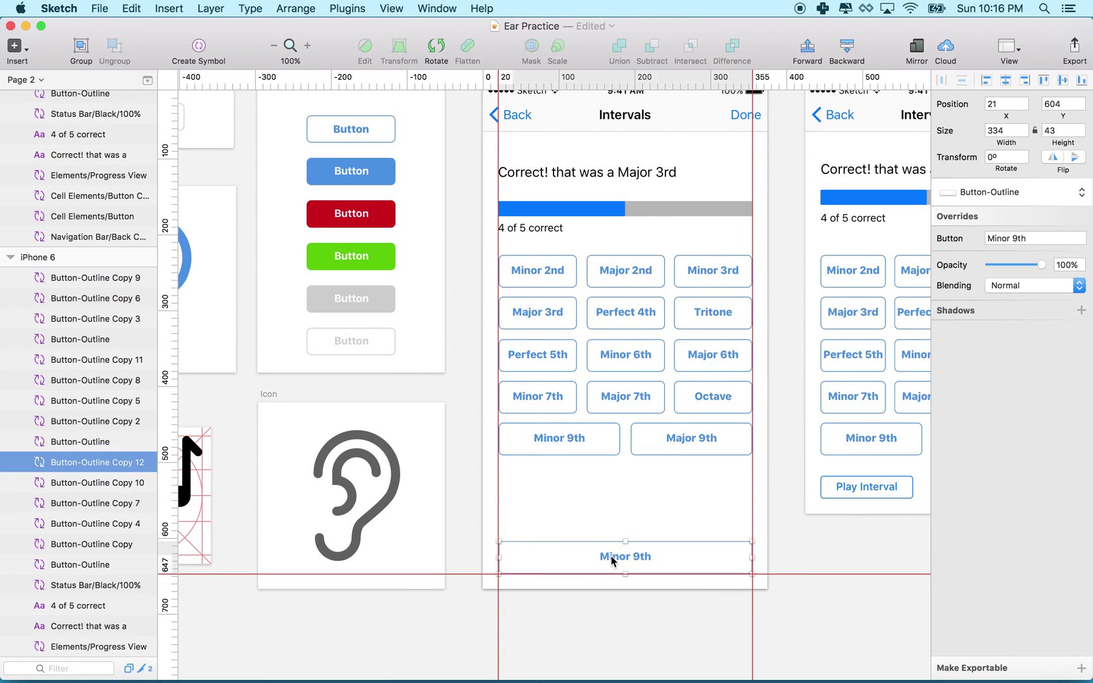
pyautogui.click(1029, 238)
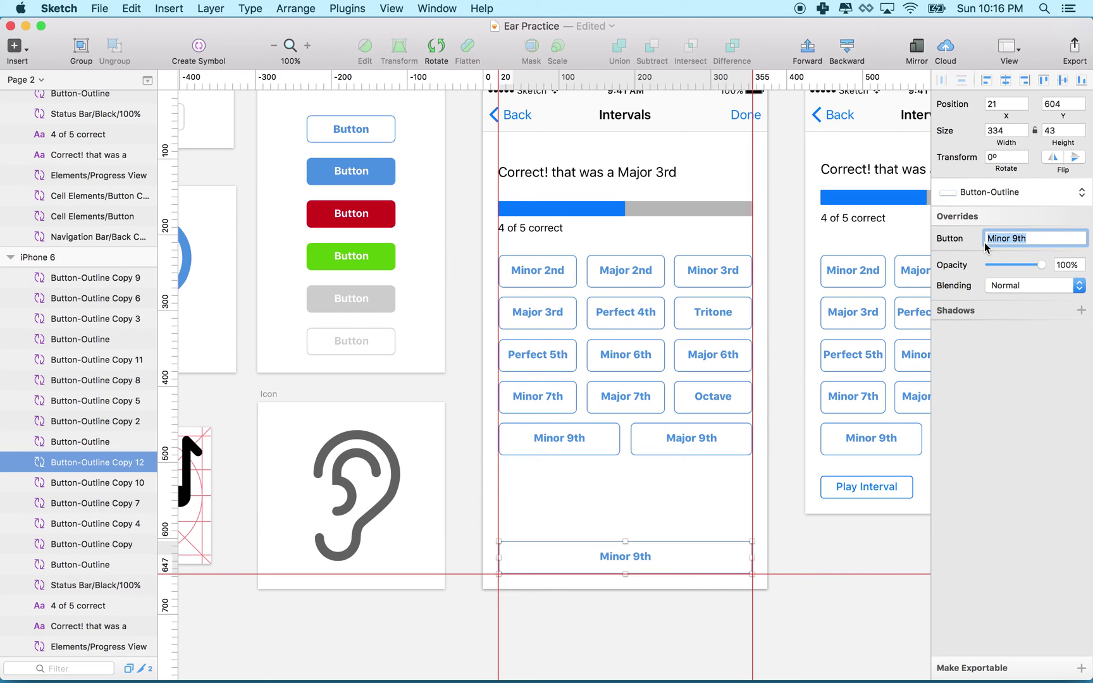
pyautogui.write('Play Interval')
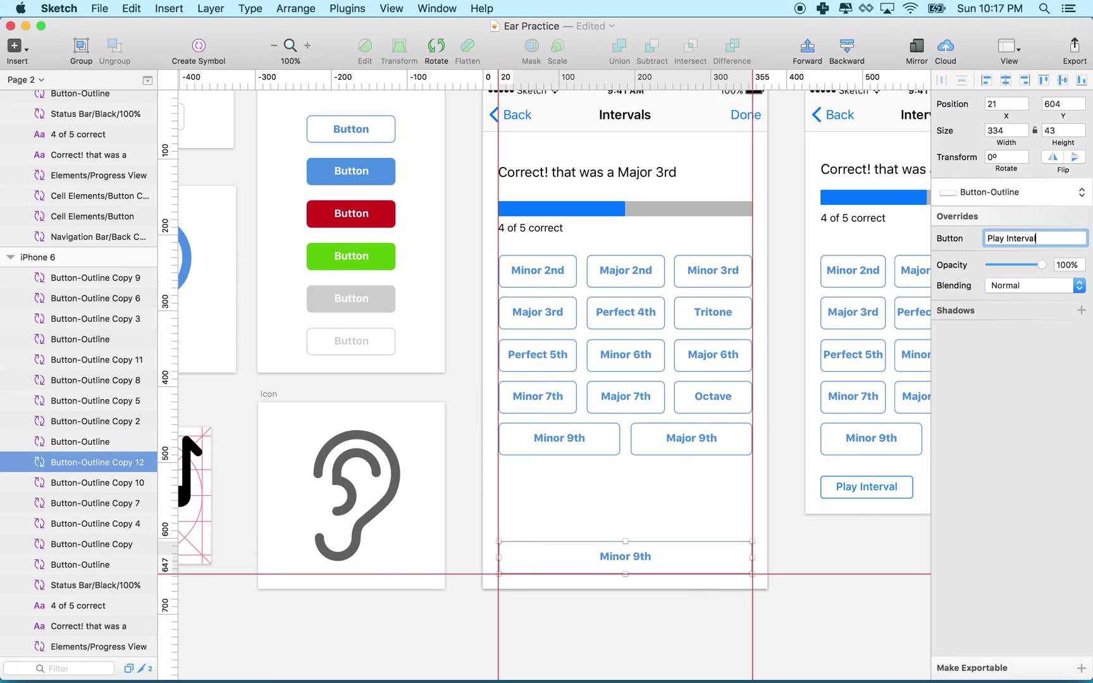
pyautogui.press('Return')
pyautogui.click(651, 507)
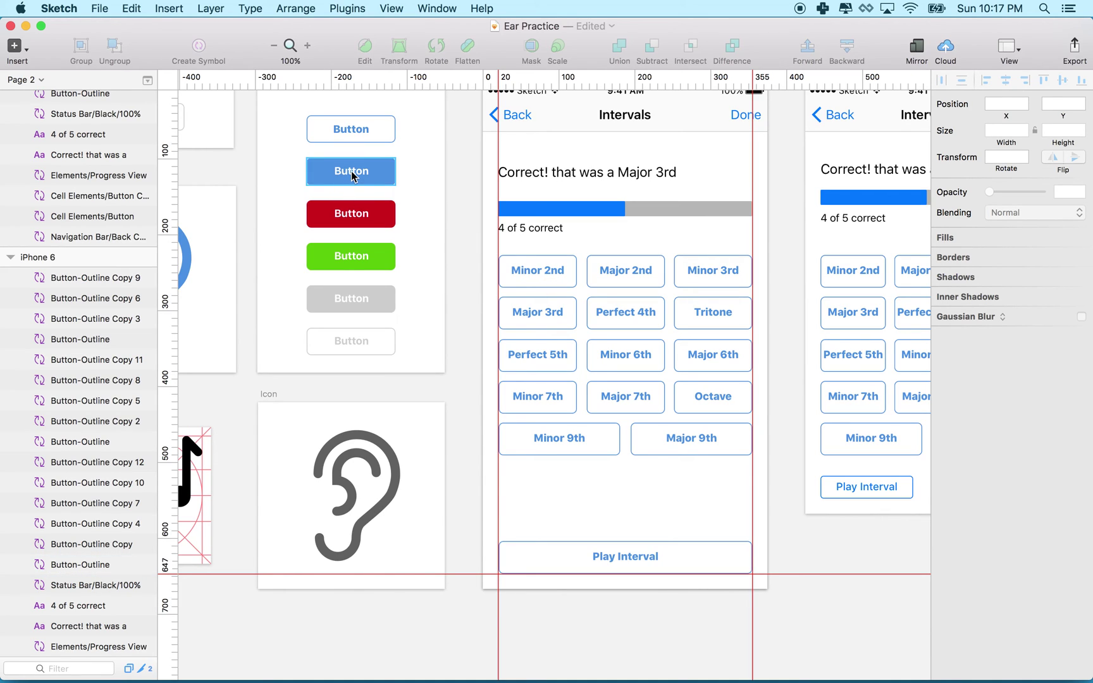
pyautogui.click(531, 311)
pyautogui.click(612, 318)
pyautogui.click(695, 317)
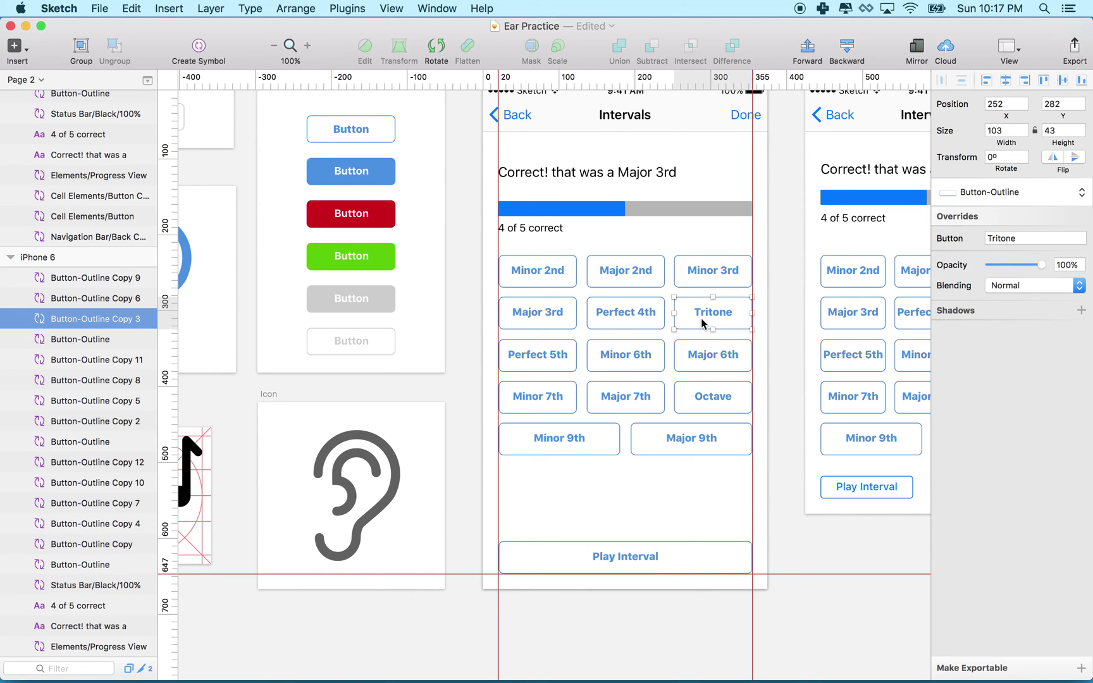
pyautogui.click(364, 170)
pyautogui.scroll(5, 525, 471)
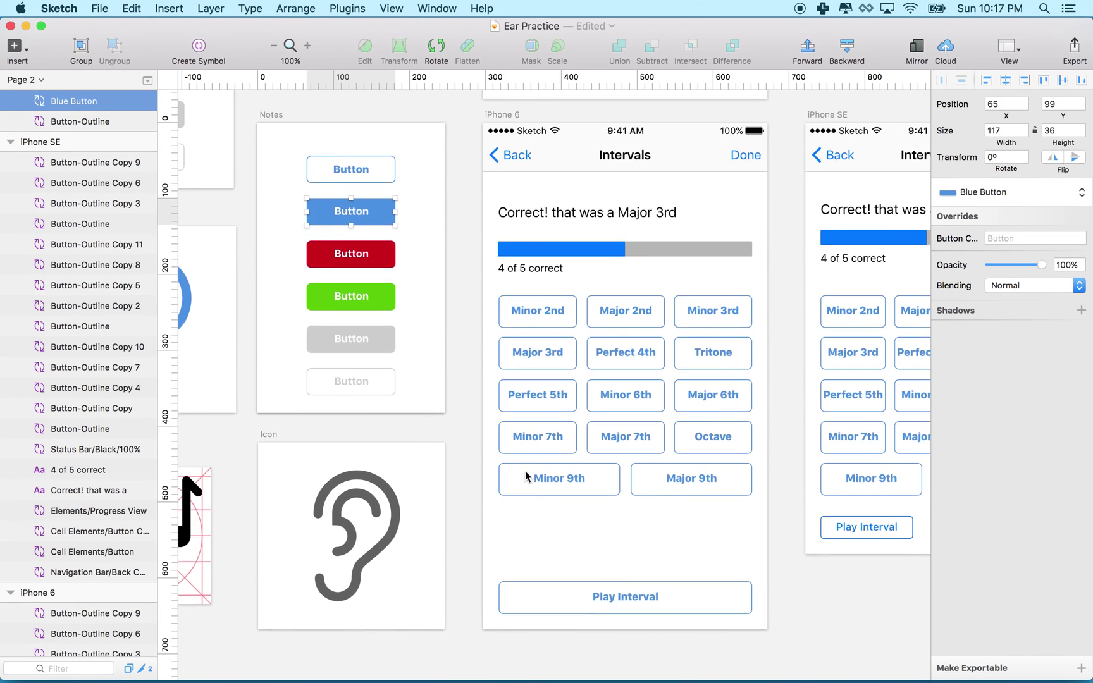
pyautogui.hscroll(-10, 525, 471)
pyautogui.scroll(10, 525, 470)
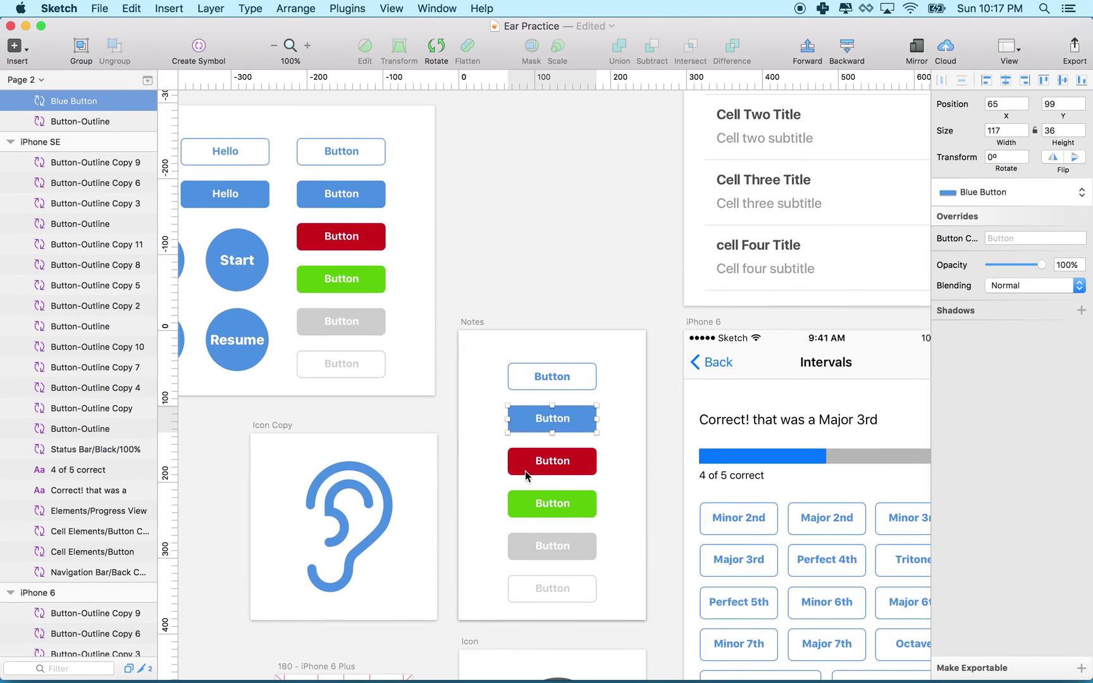
pyautogui.scroll(-5, 525, 471)
pyautogui.hscroll(5, 525, 471)
pyautogui.scroll(-5, 525, 471)
pyautogui.hscroll(7, 525, 471)
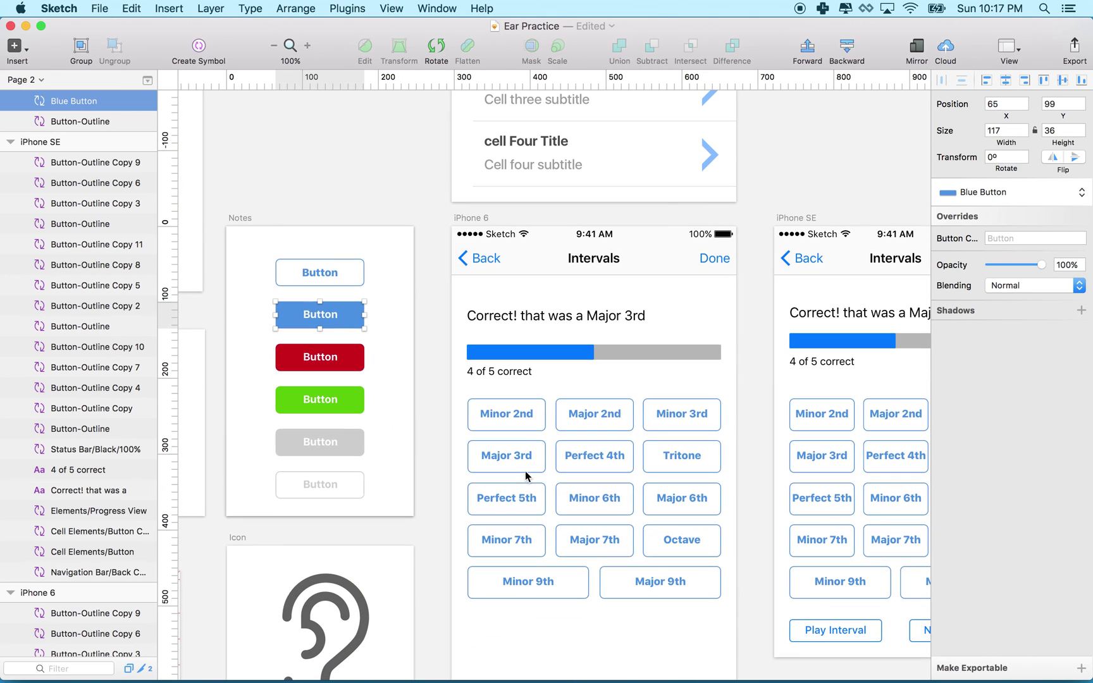
pyautogui.scroll(15, 524, 471)
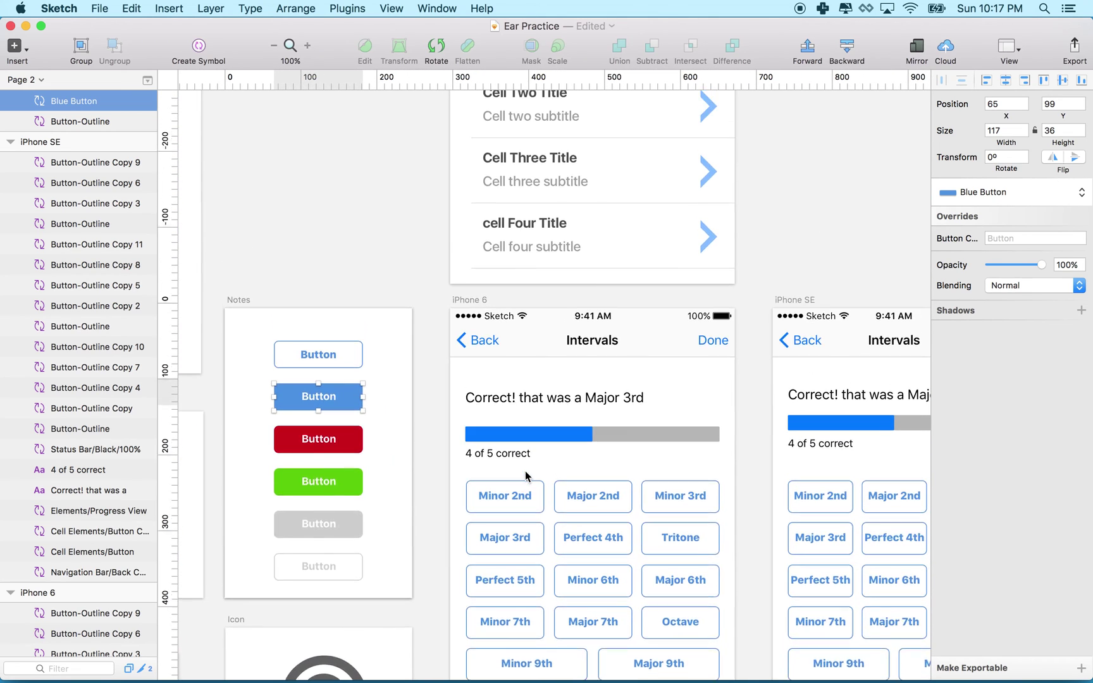
pyautogui.hscroll(2, 524, 479)
pyautogui.scroll(1, 525, 480)
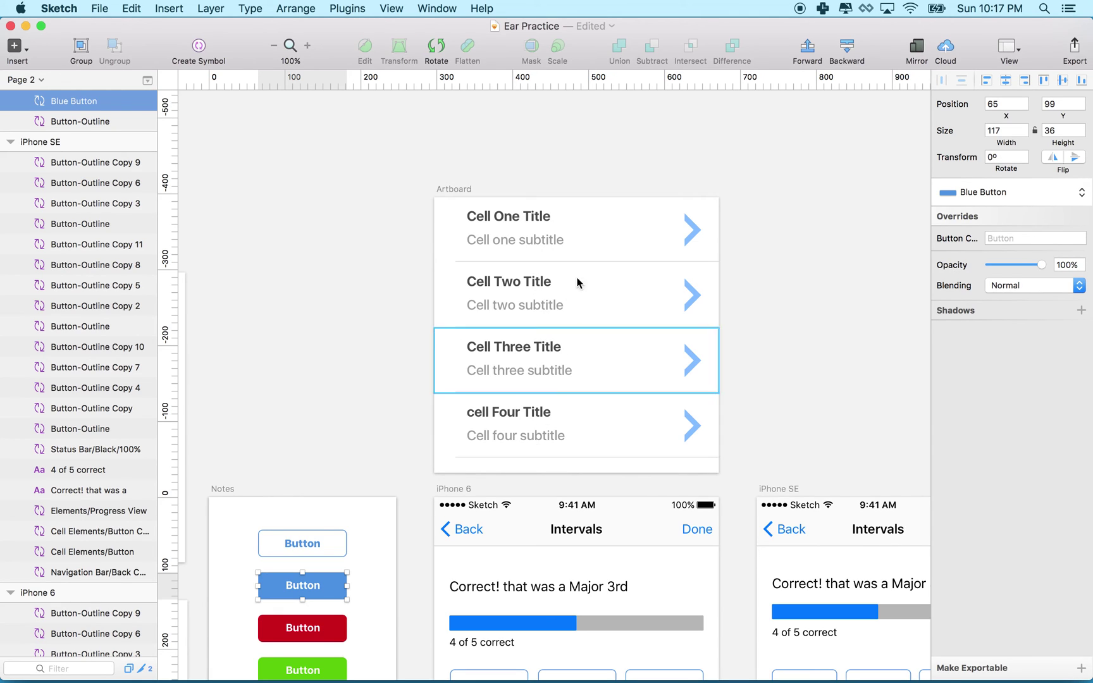
pyautogui.click(521, 235)
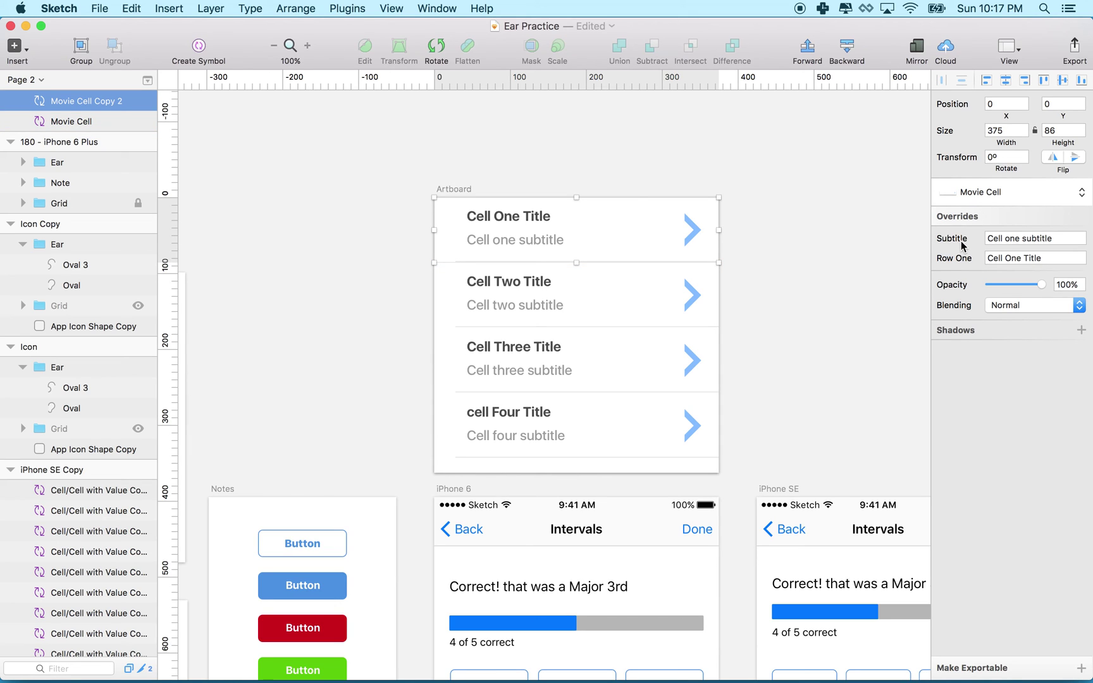
pyautogui.scroll(-1, 643, 344)
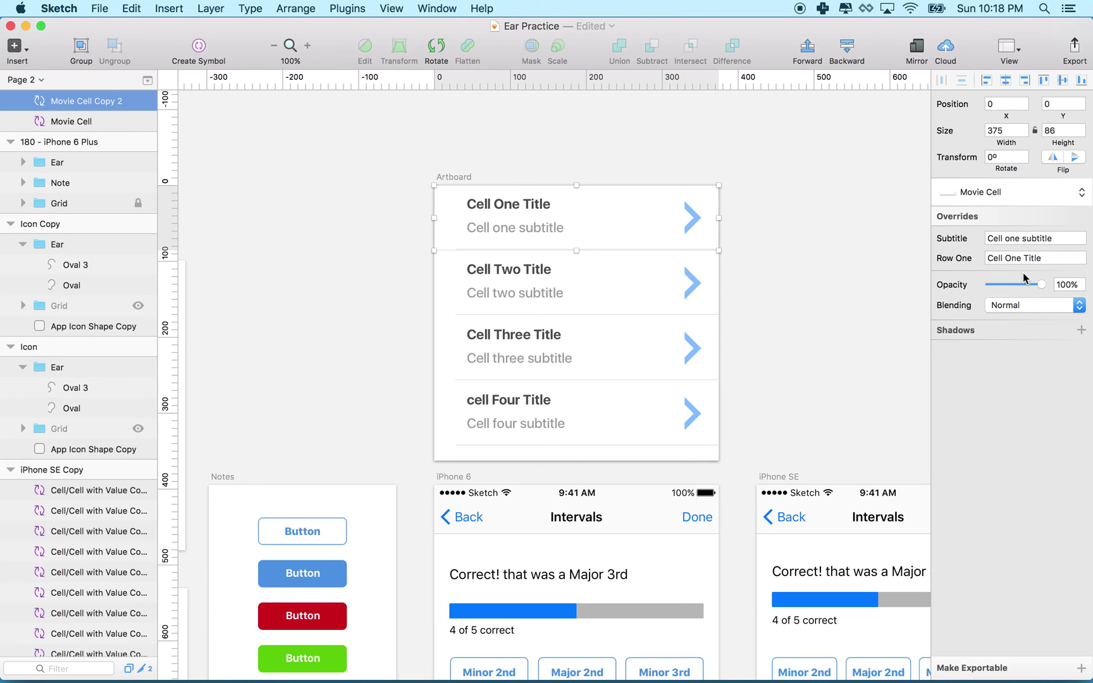
pyautogui.scroll(-3, 803, 251)
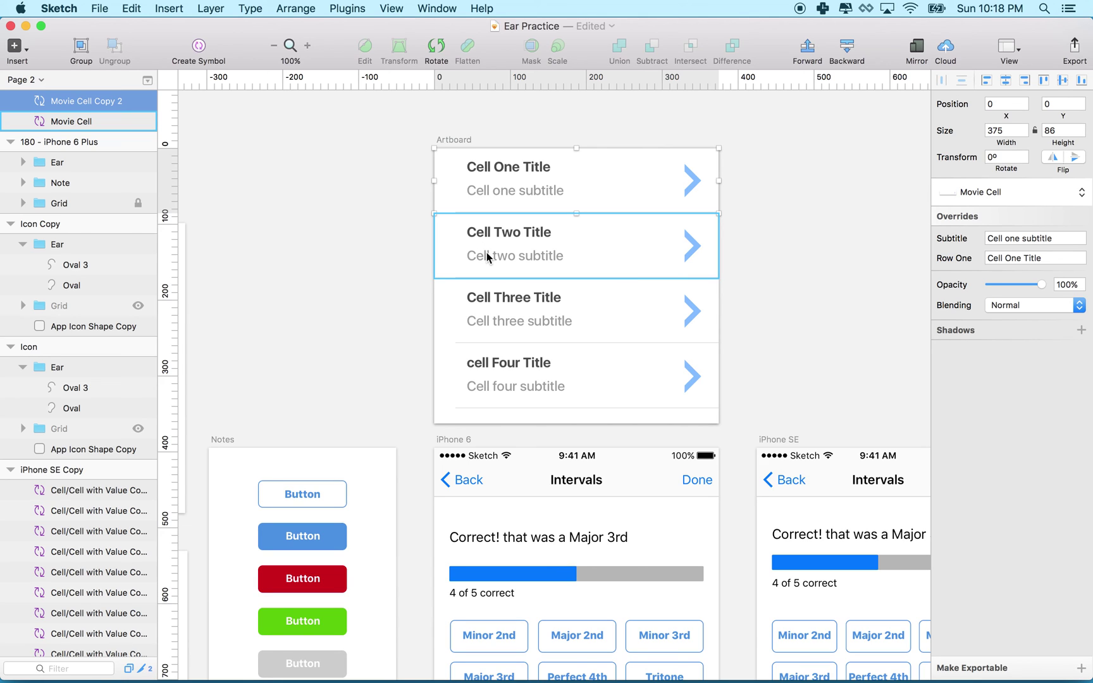
pyautogui.scroll(-10, 487, 256)
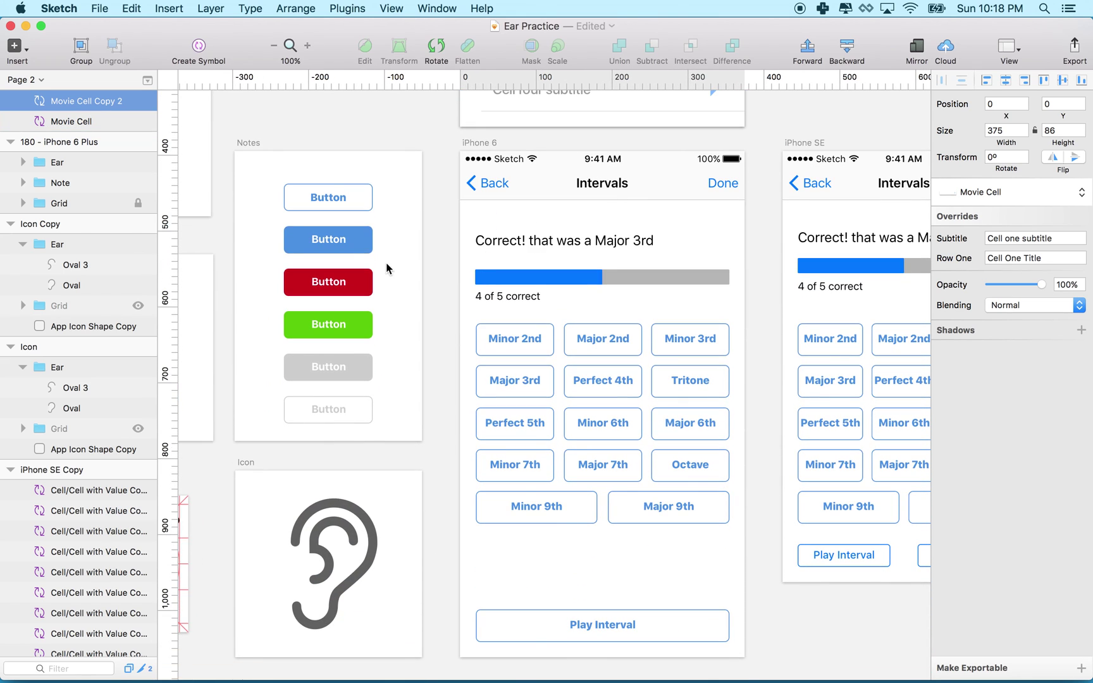
# - Set the Button-Outline master label to Heavy Italic, return to the instance, then undo it
pyautogui.click(328, 197)
pyautogui.doubleClick(327, 197)
pyautogui.click(327, 198)
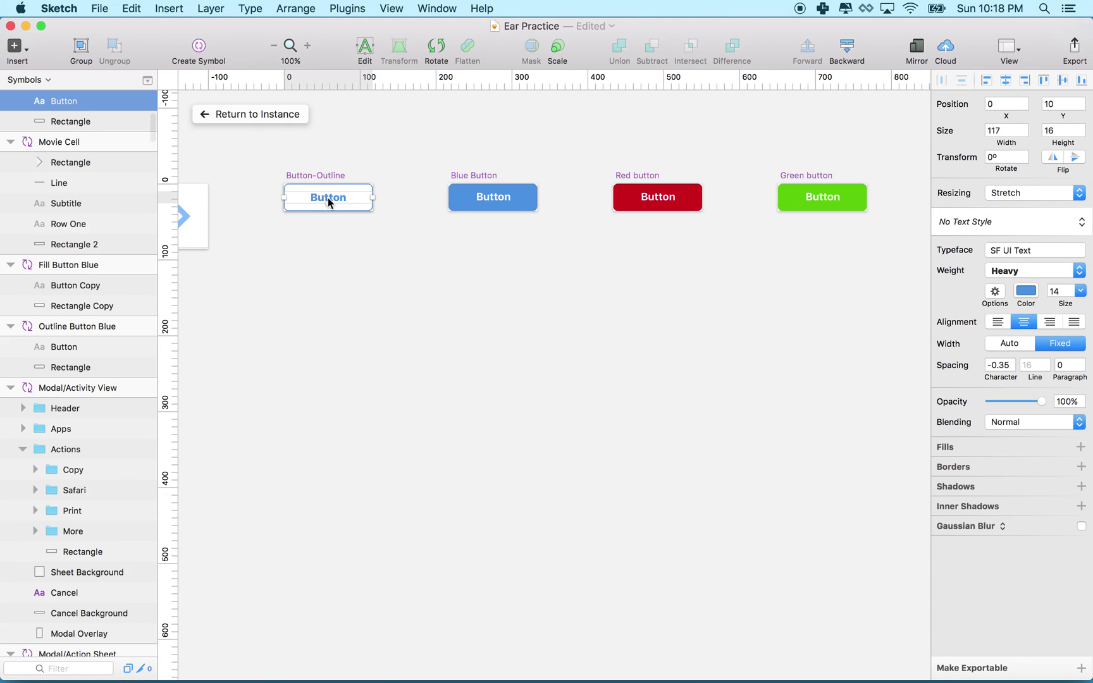
pyautogui.click(1018, 269)
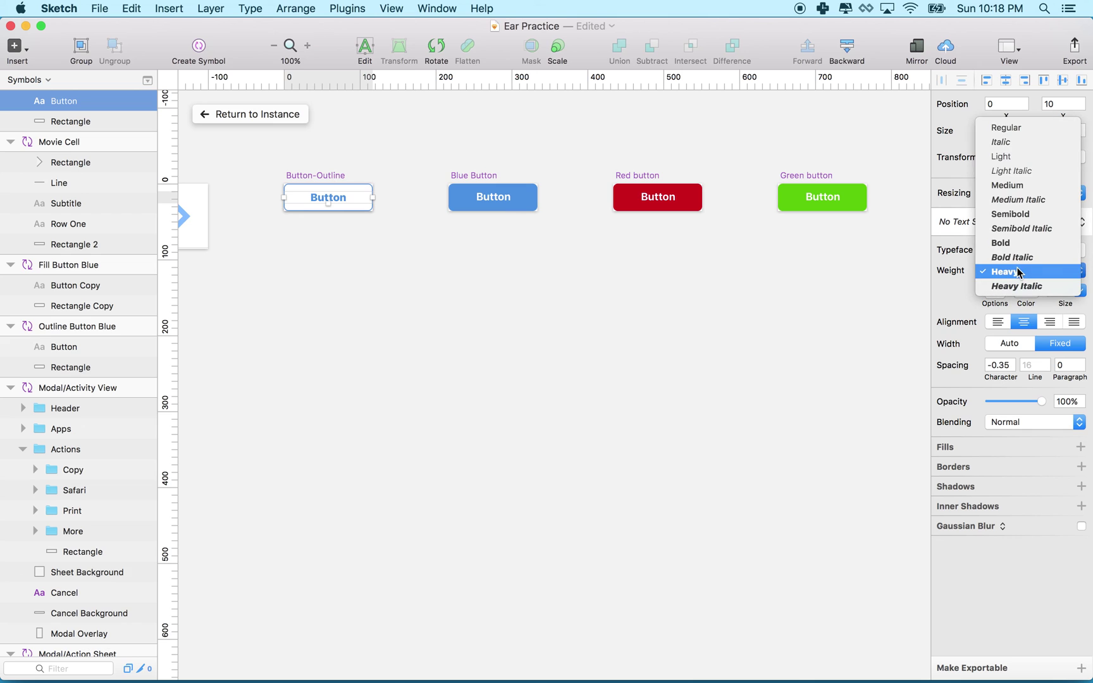
pyautogui.click(1016, 286)
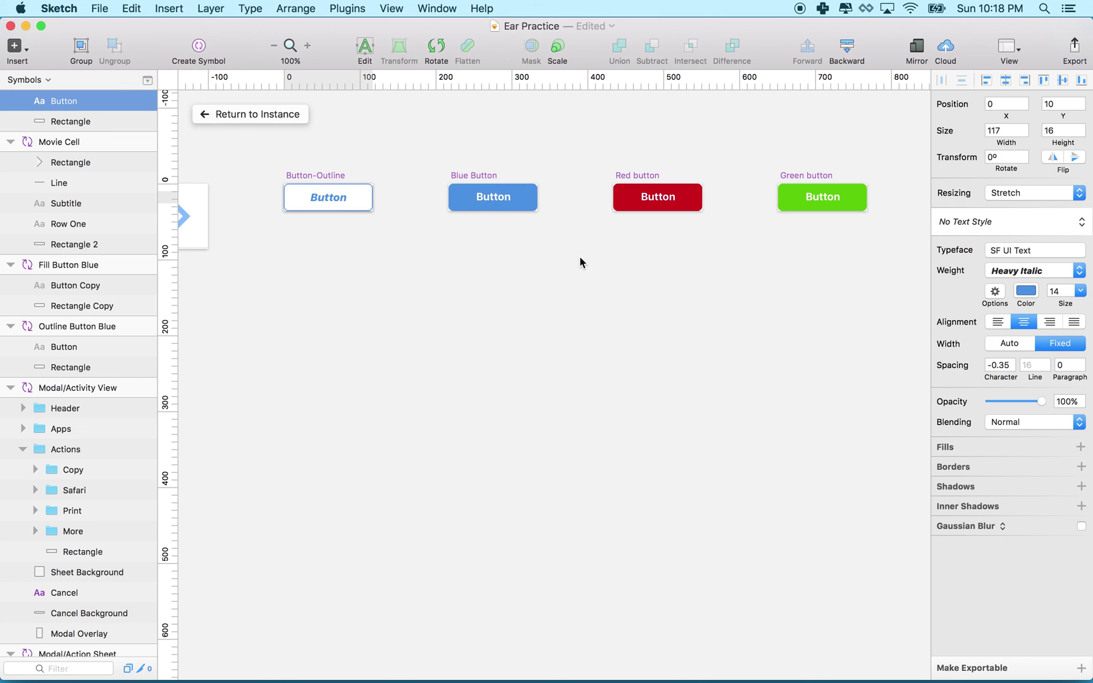
pyautogui.click(260, 112)
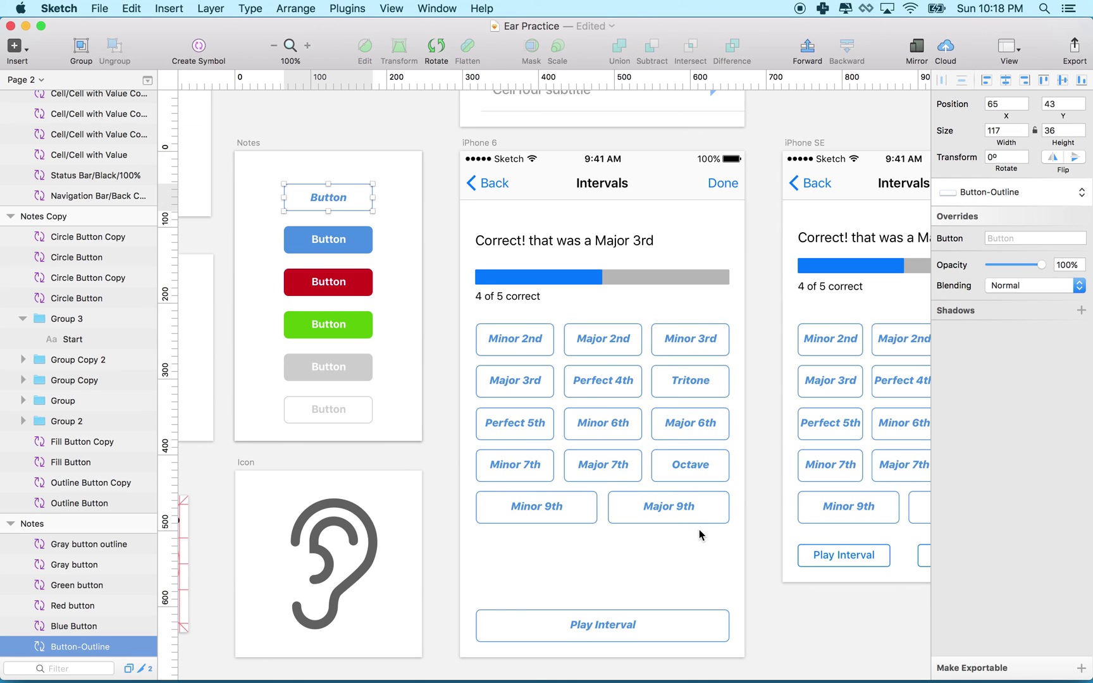
pyautogui.press('super+z')
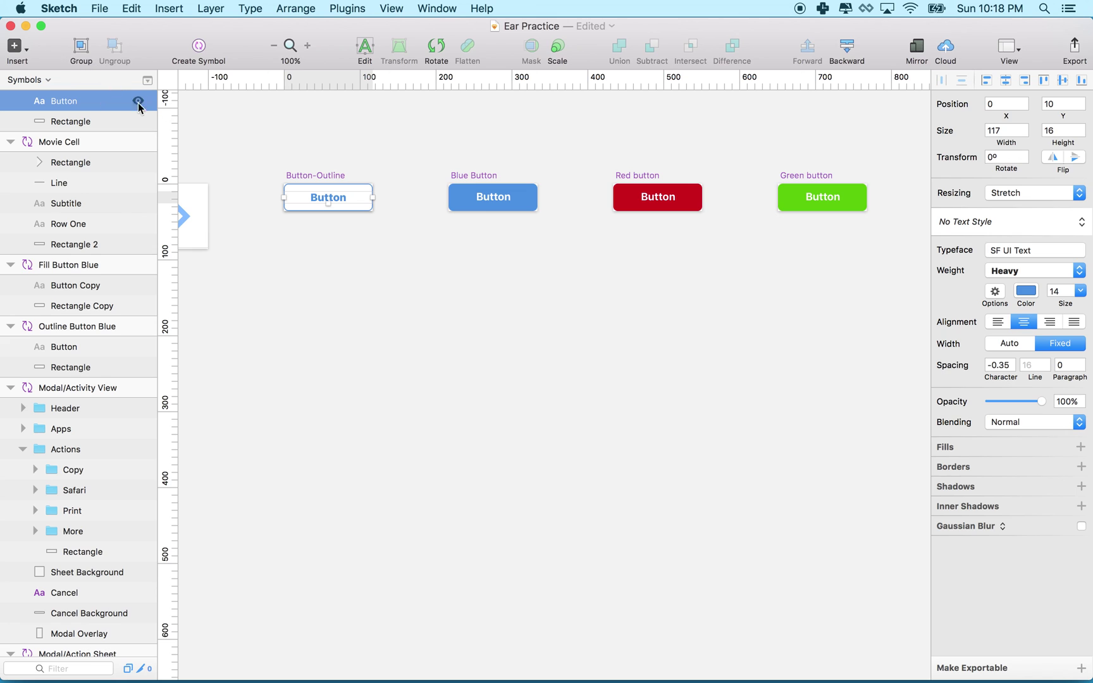
# - Expand the Pages list and switch to Page 1, then back to Page 2
pyautogui.scroll(5, 262, 141)
pyautogui.hscroll(-5, 262, 141)
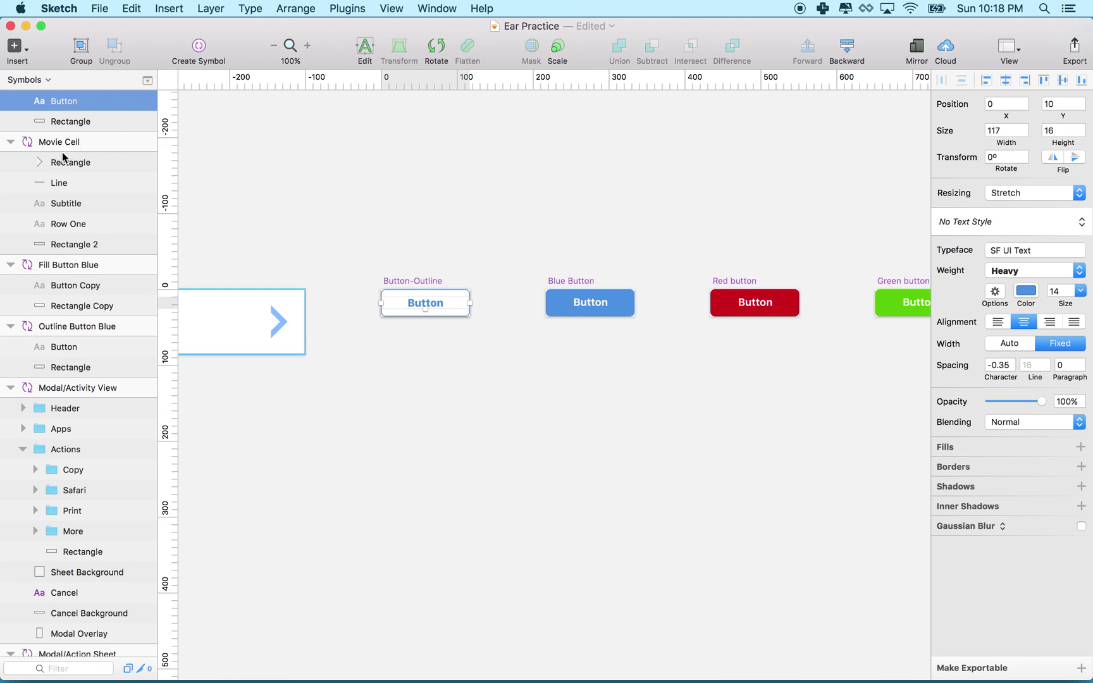
pyautogui.click(147, 80)
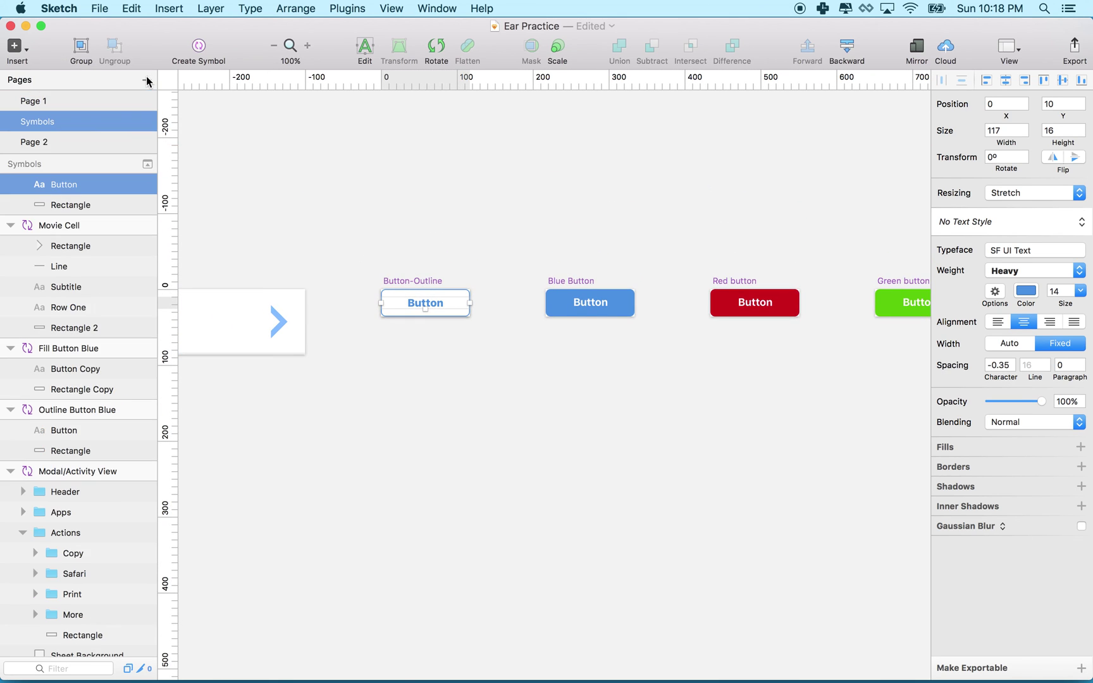
pyautogui.click(39, 106)
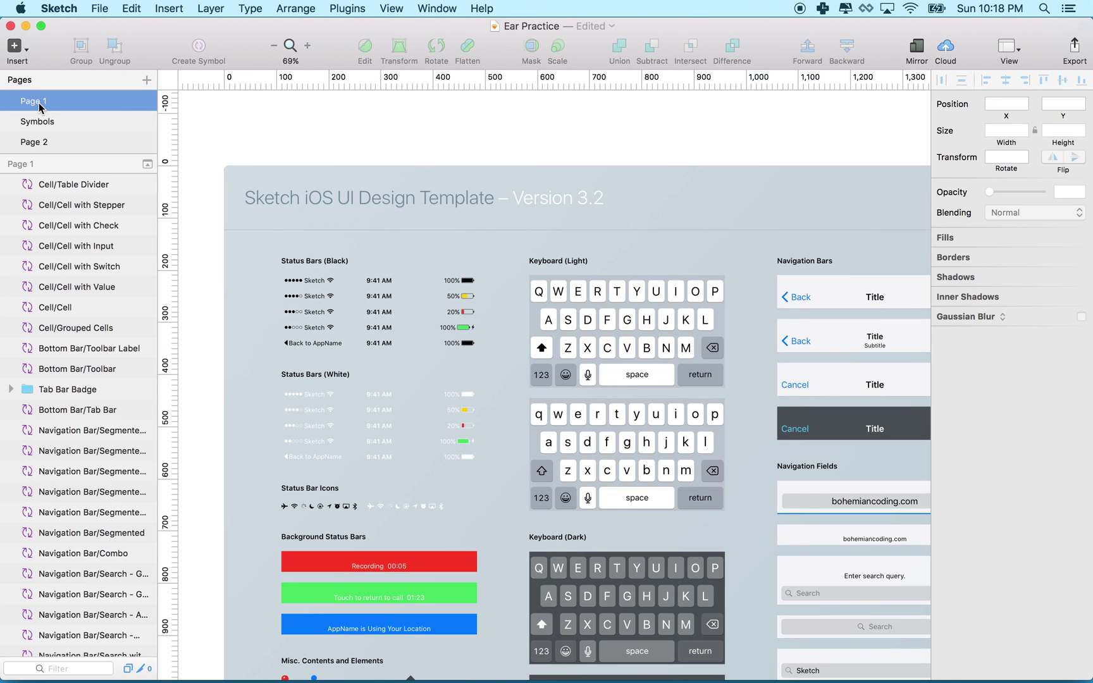
pyautogui.click(39, 140)
pyautogui.hscroll(3, 427, 202)
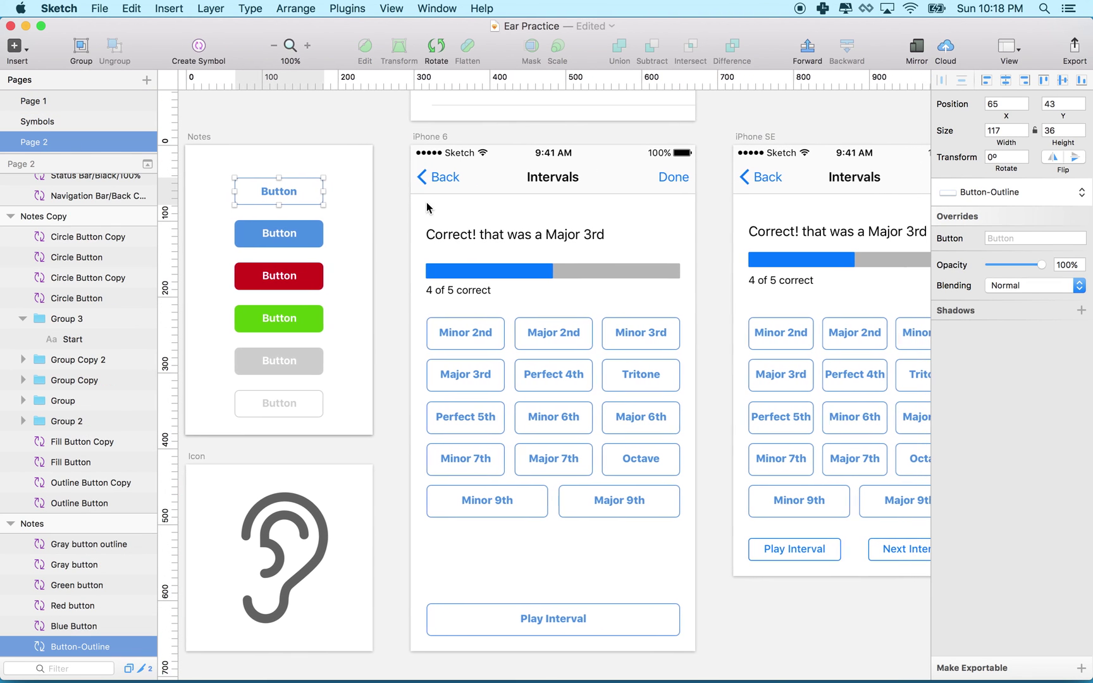